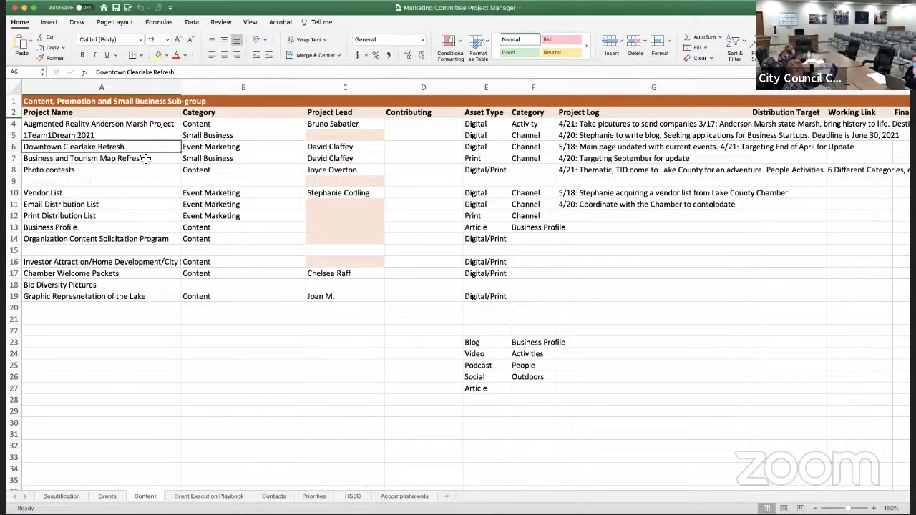
Highlight the Downtown Clearlake Refresh project name in A6 with a yellow fill
key("Up")
key("Up")
key("Up")
key("Down")
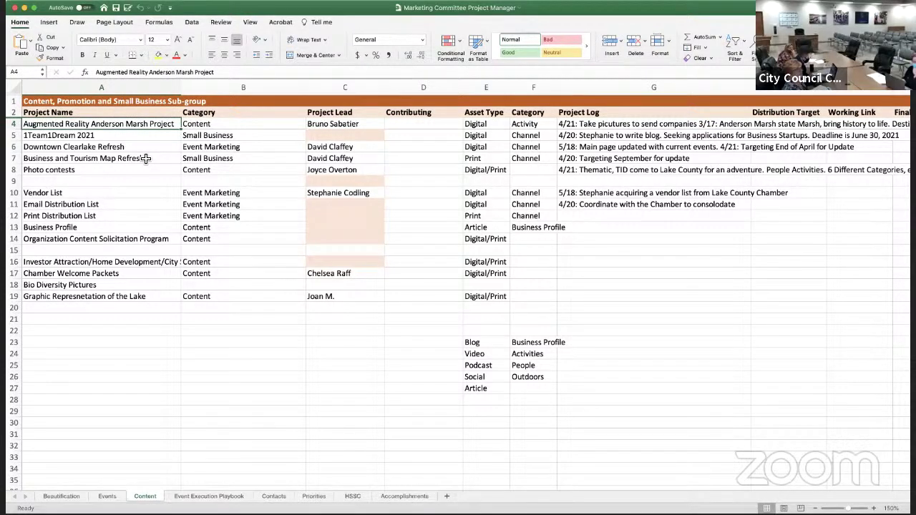
key("Down")
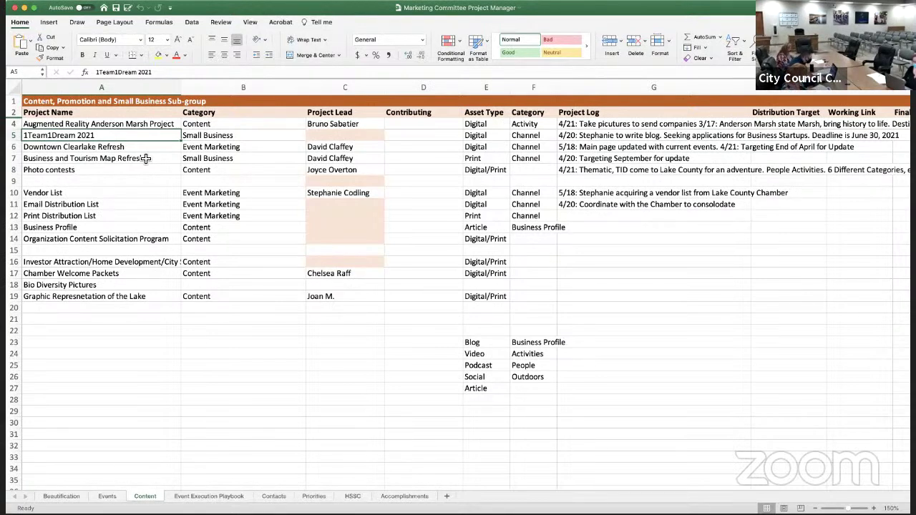
key("Down")
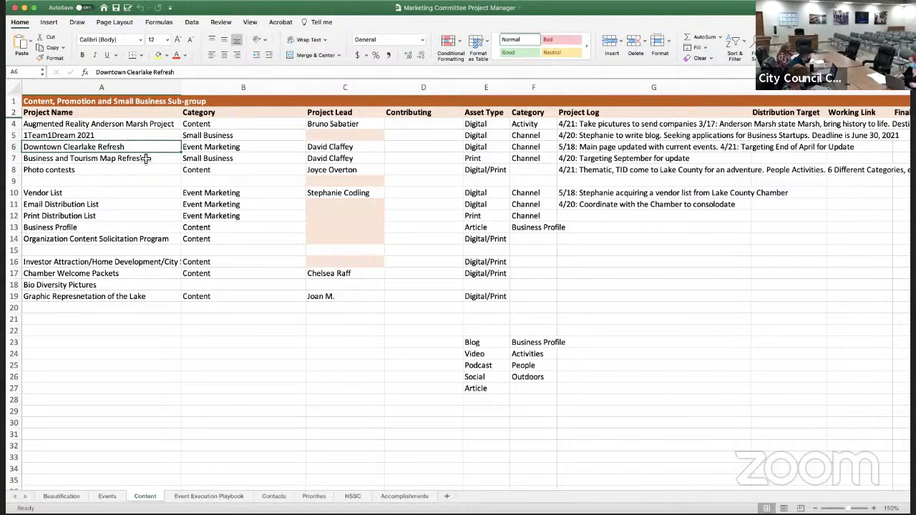
key("Right")
key("Right")
key("Right")
key("Right")
key("Right")
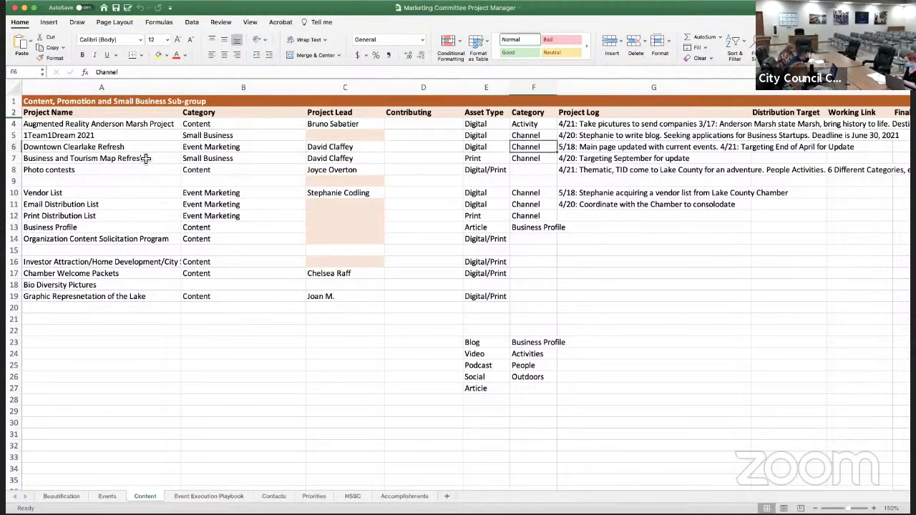
key("Left")
key("Left")
key("Left")
key("Left")
key("Left")
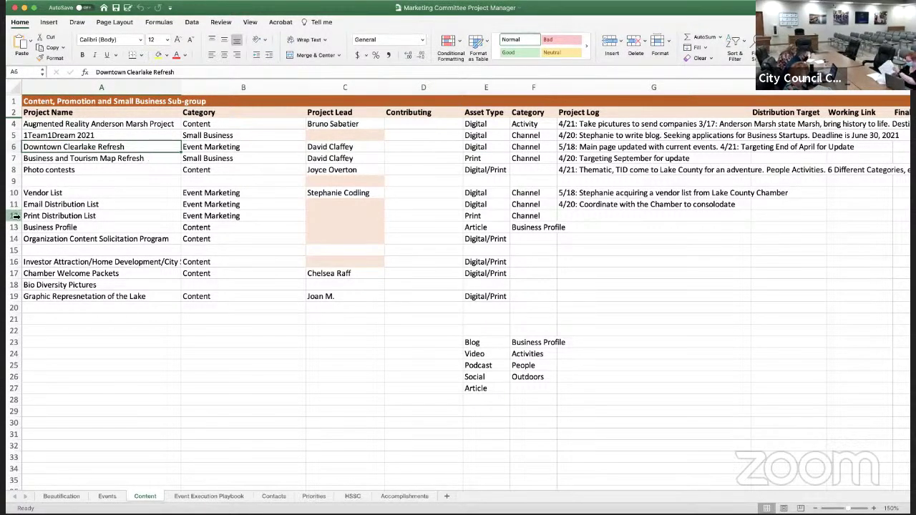
left_click(159, 55)
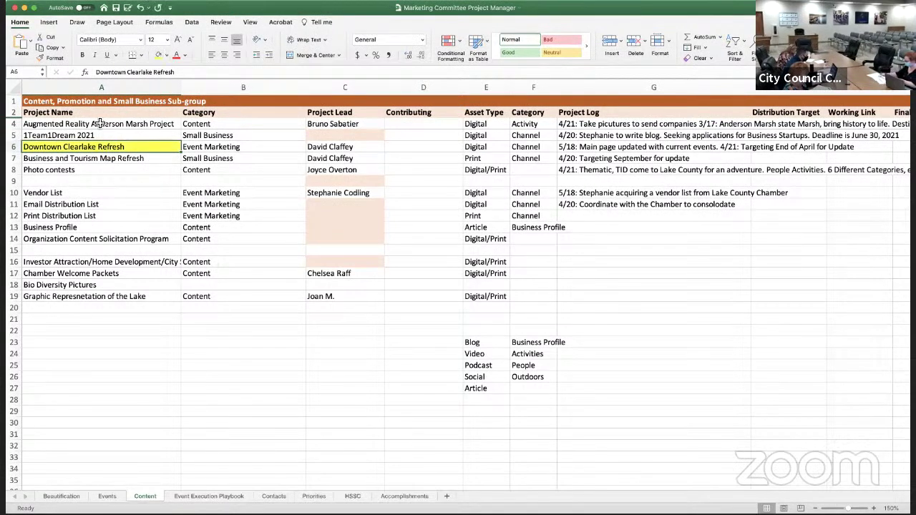
key("Down")
key("Down")
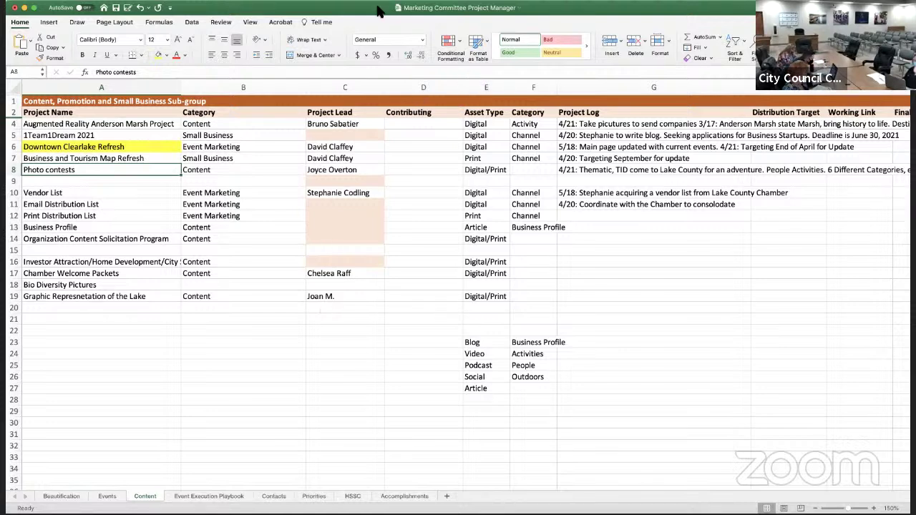
left_click(622, 173)
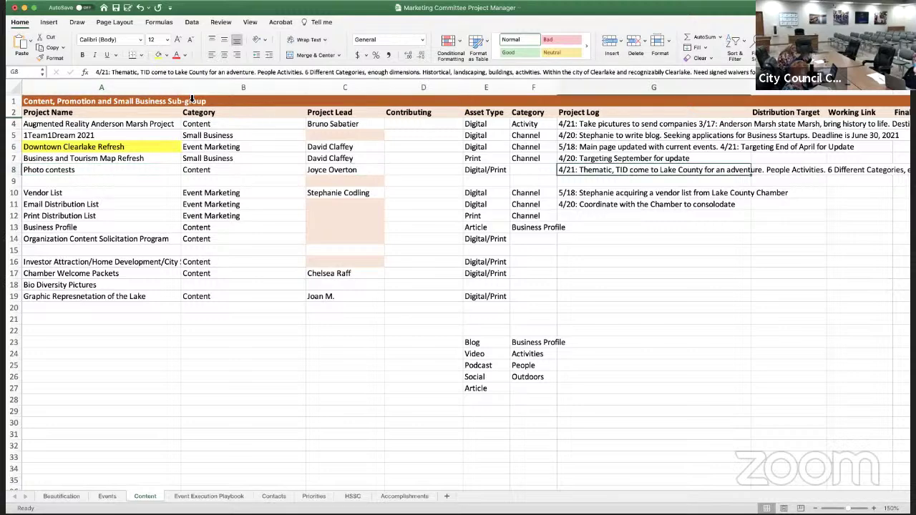
Insert '6/16: Opened last week. Dedicated email Address' before the 4/21 entry in G8's log
left_click(98, 72)
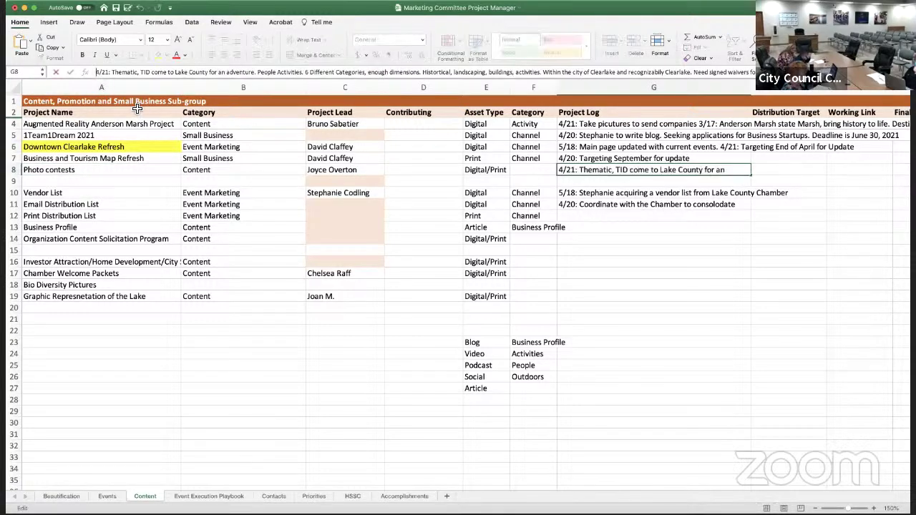
type("6/")
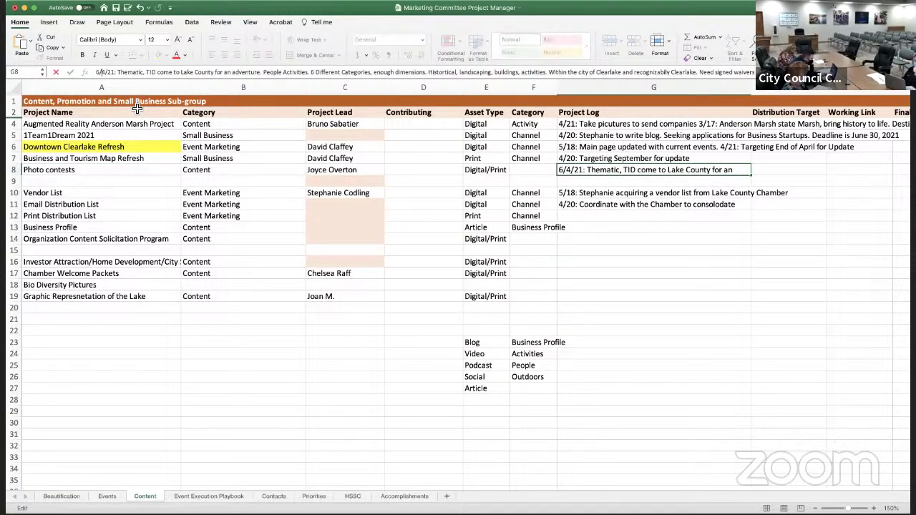
type("16: ")
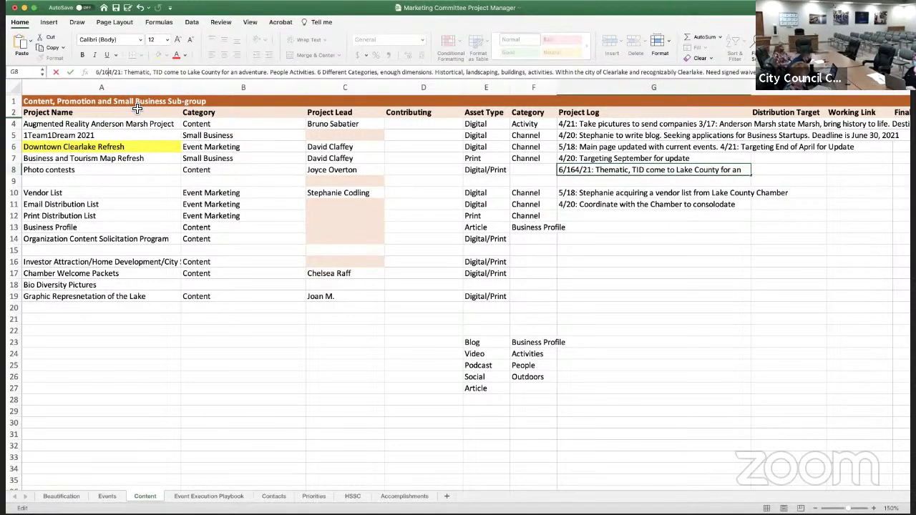
type("Opened last we")
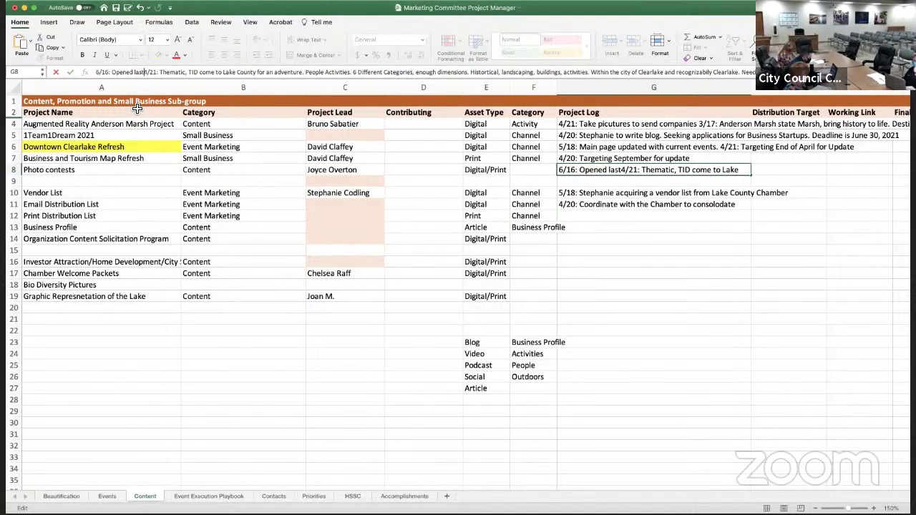
type("ek. ")
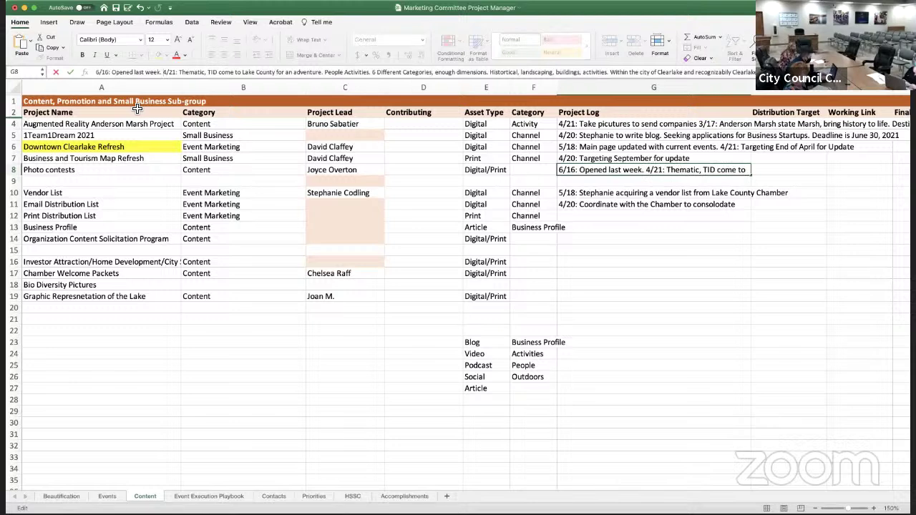
type("Dedicated ema")
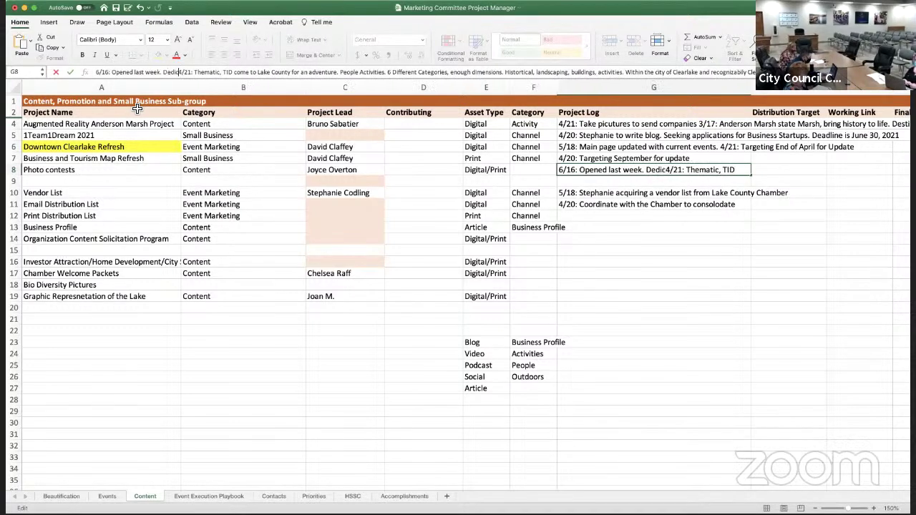
type("il Address")
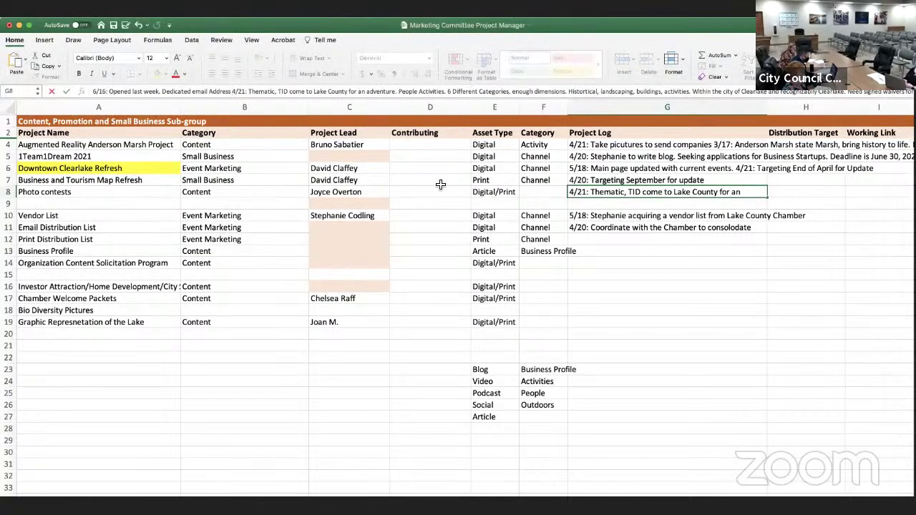
Commit the G8 note and enter the contributing team member's name in D8 for Photo contests
left_click(411, 194)
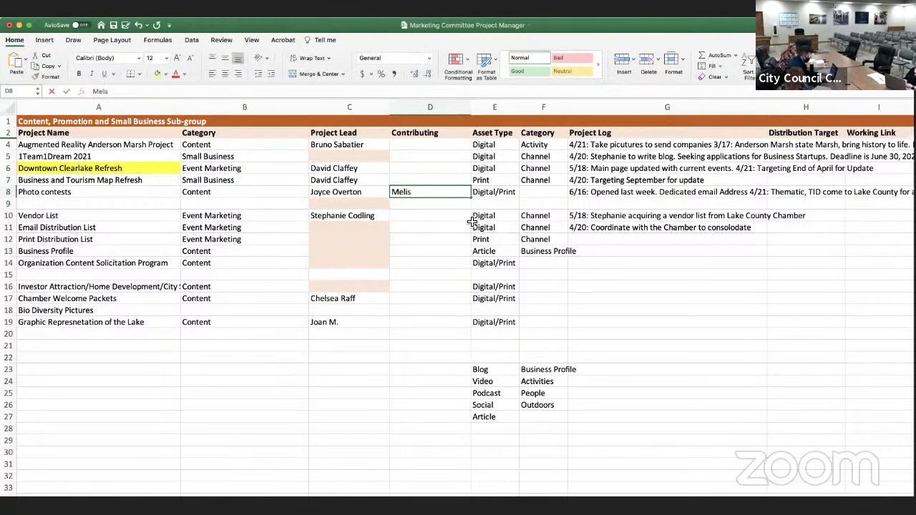
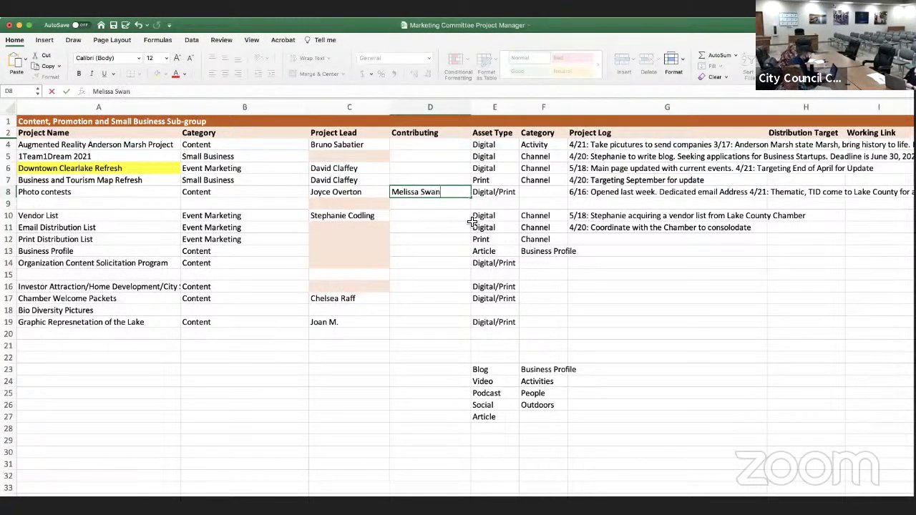
key("Tab")
key("Tab")
key("Tab")
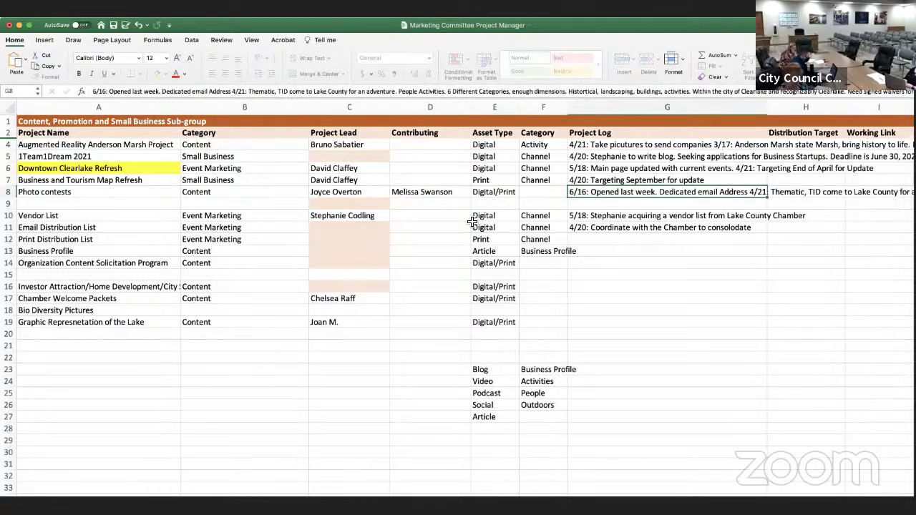
key("Left")
key("Left")
key("Left")
key("Left")
key("Left")
key("Left")
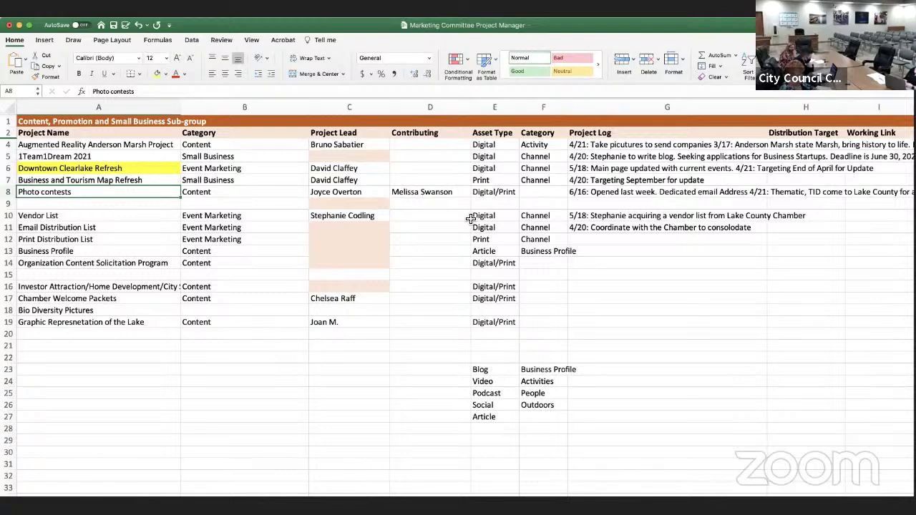
Review the Vendor List log in G10 without changes, then maximize the workbook window
key("Down")
key("Down")
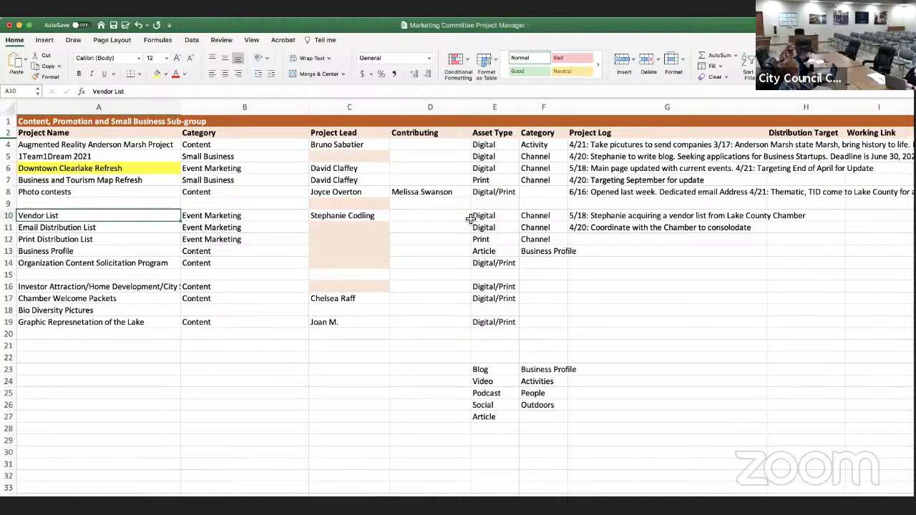
left_click(621, 219)
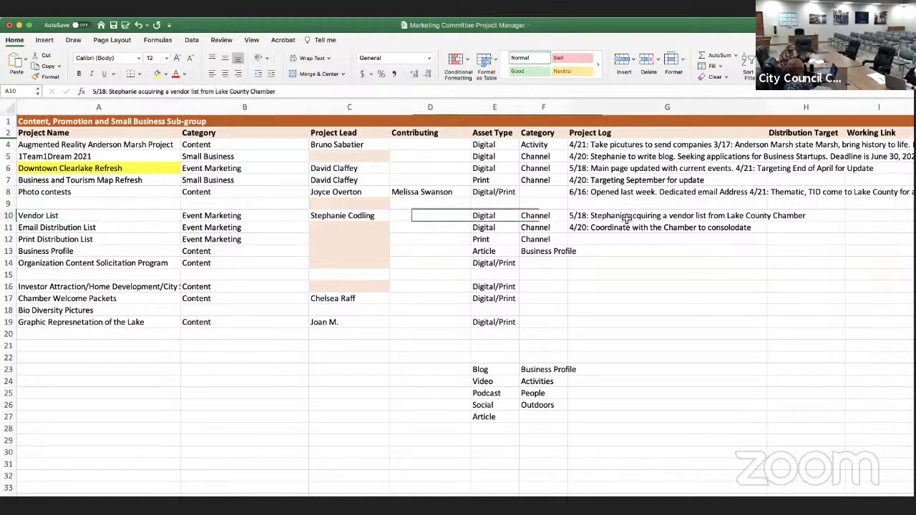
left_click(94, 91)
left_click(154, 241)
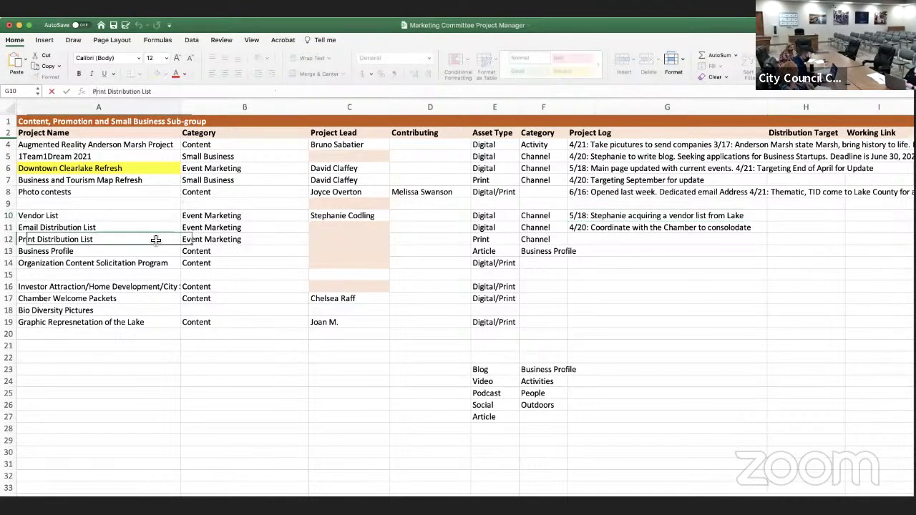
left_click(161, 230)
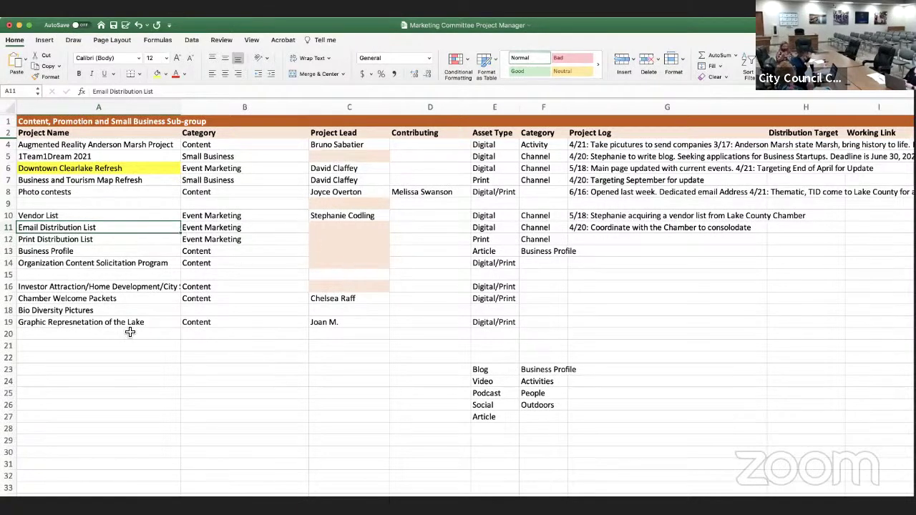
double_click(299, 25)
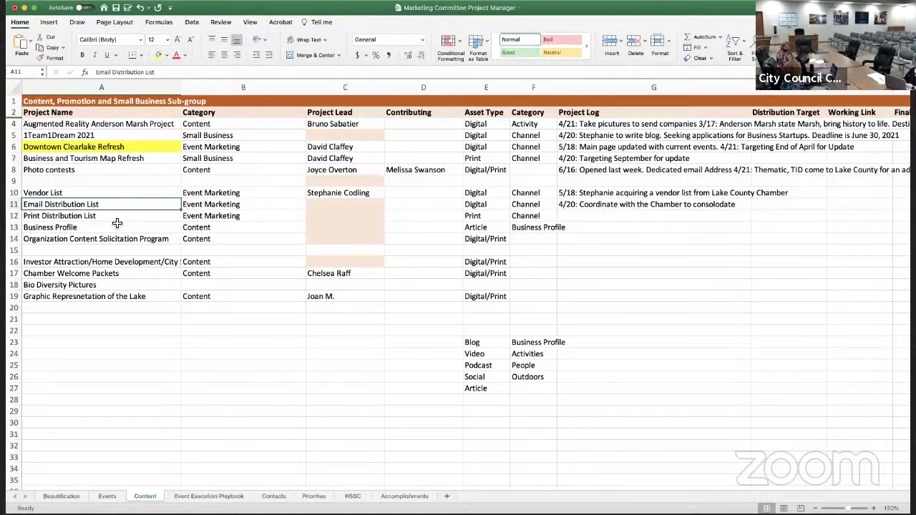
left_click(84, 297)
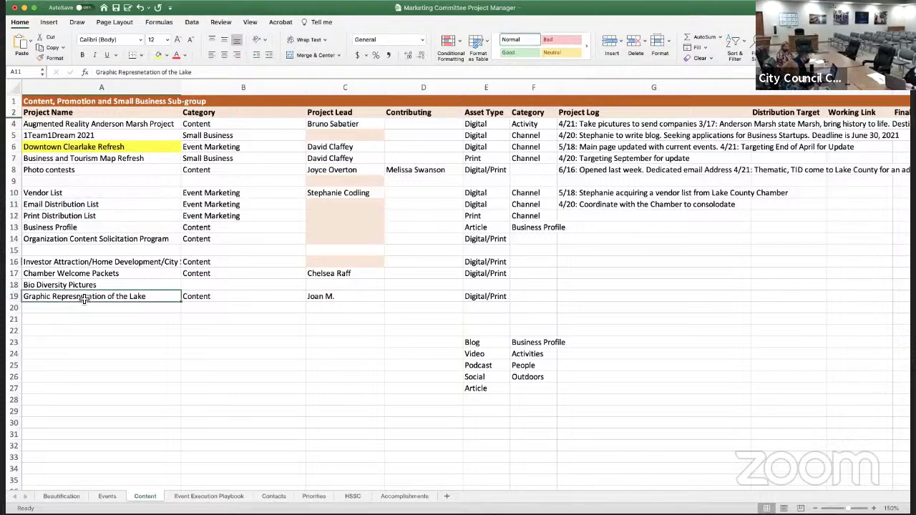
Fix the misspelt A19 name so it reads 'Graphic Representation of the Lake'
left_click(139, 73)
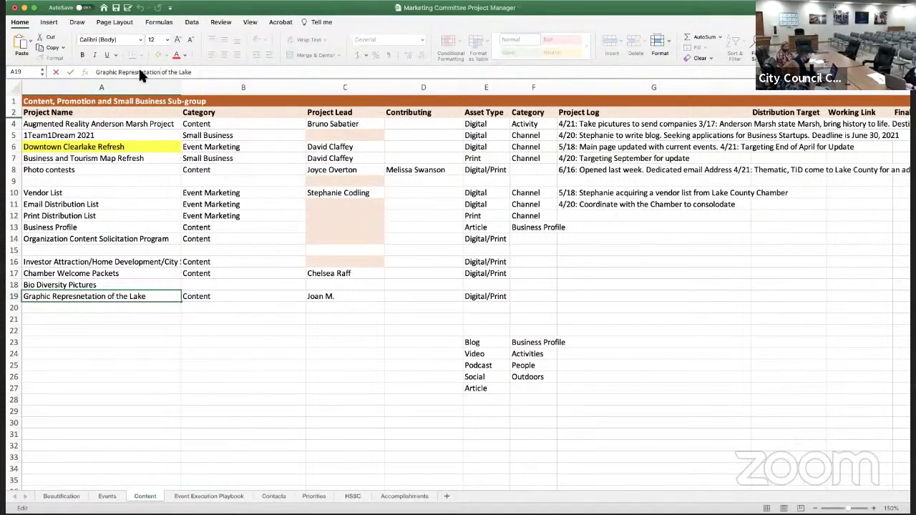
key("Delete")
key("Delete")
key("Delete")
key("Delete")
key("Delete")
key("Delete")
key("Delete")
key("Delete")
key("BackSpace")
key("BackSpace")
key("BackSpace")
key("BackSpace")
type("pre")
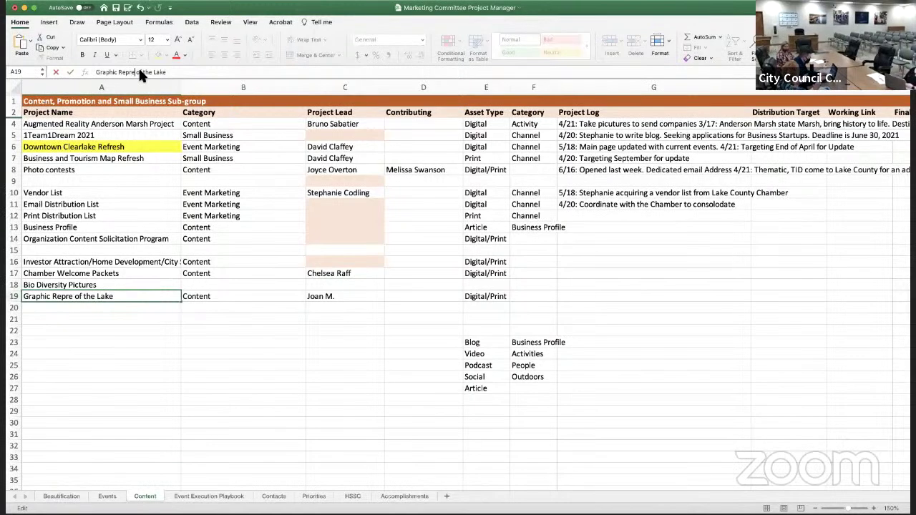
type("sentation")
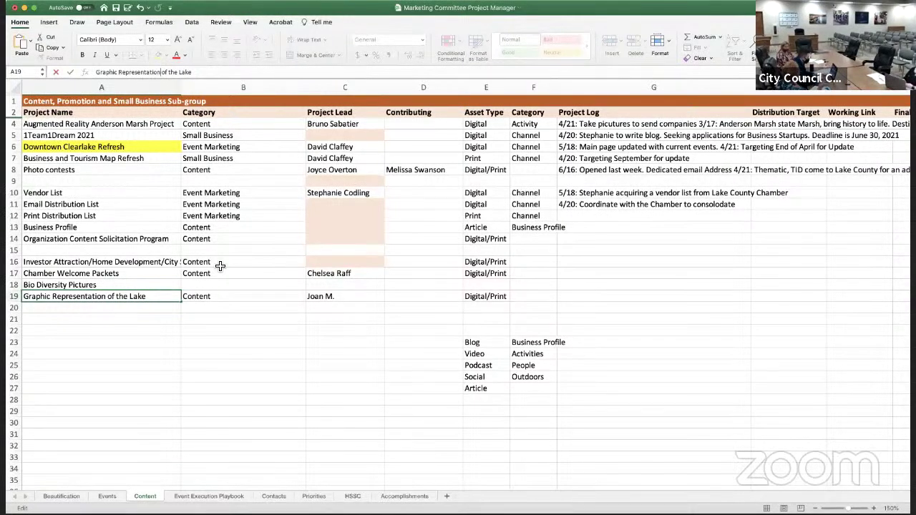
left_click(221, 311)
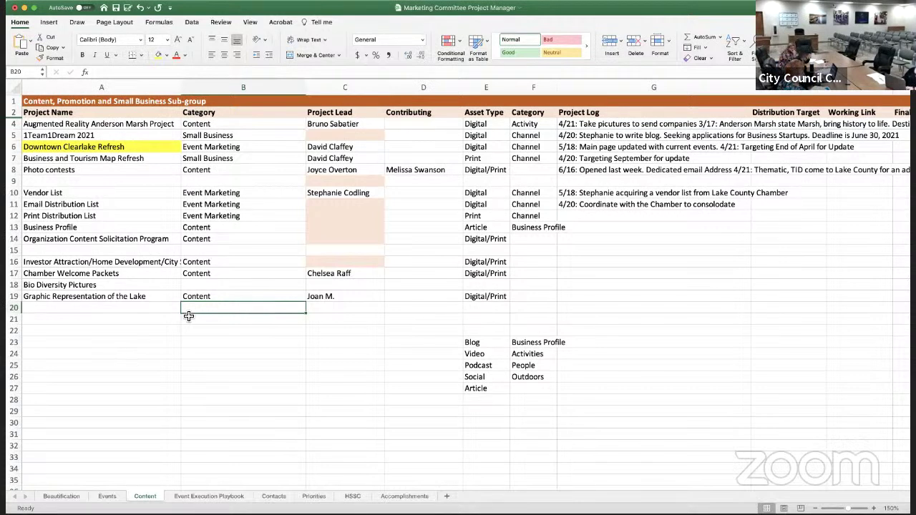
Select the Chamber Welcome Packets project name in A17
left_click(147, 365)
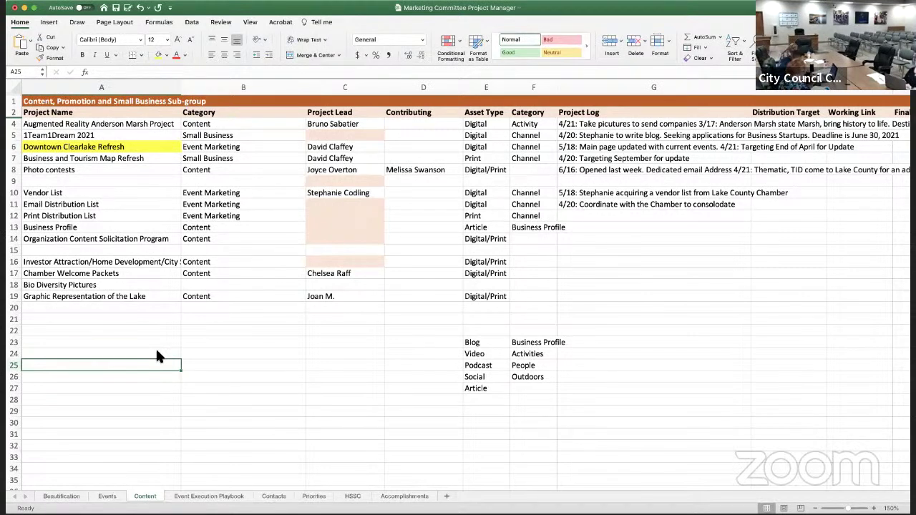
left_click(219, 375)
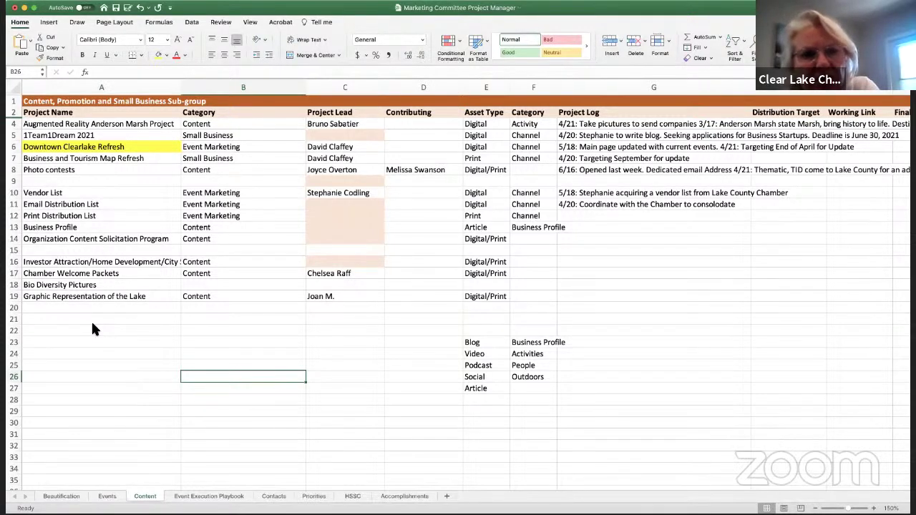
left_click(77, 320)
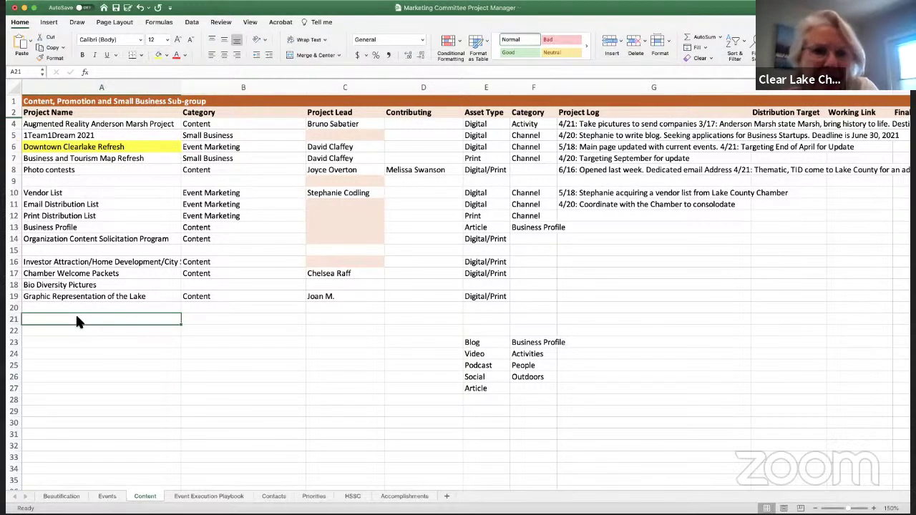
left_click(134, 277)
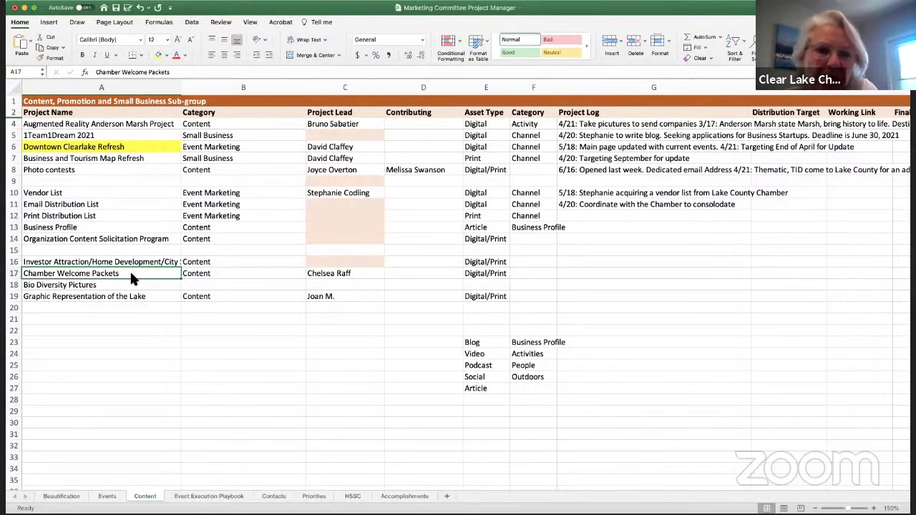
Rename A17 to 'Chamber Newcomer Package' and start its G17 log with a 6/16 welcome wagon note
double_click(127, 72)
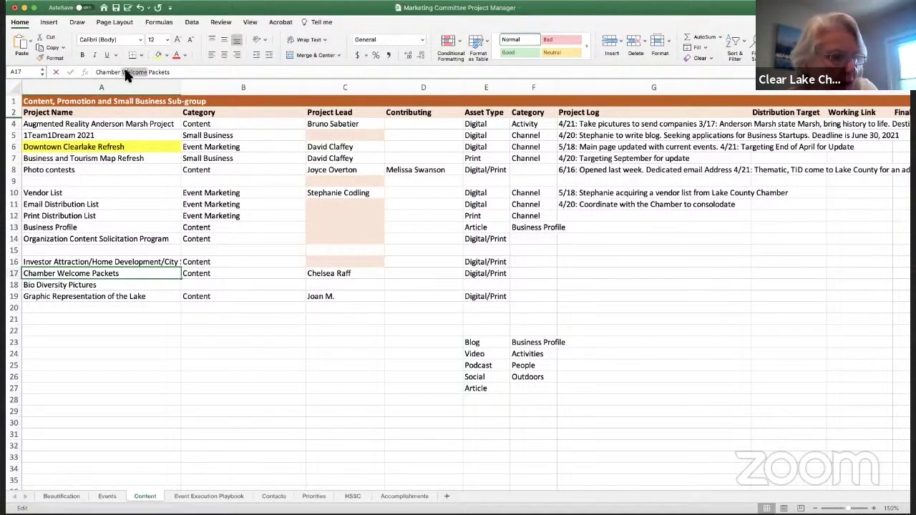
type("Newcomer")
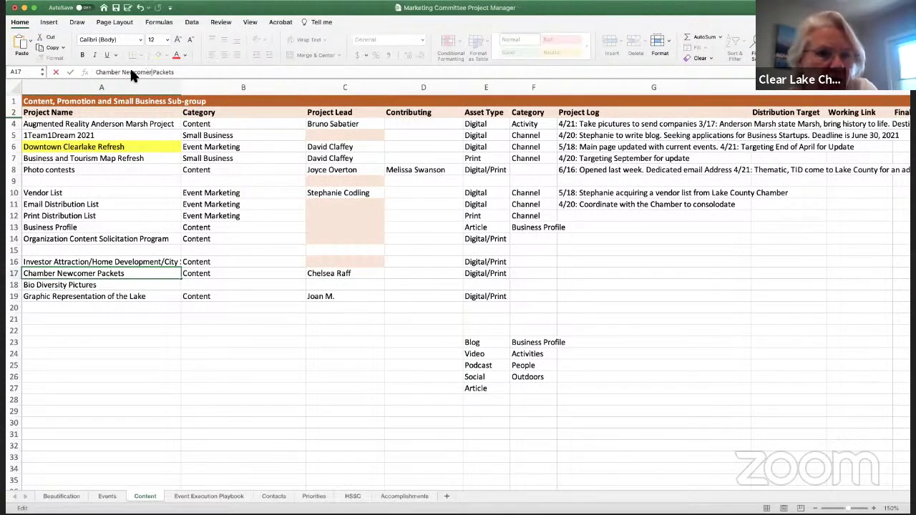
key("BackSpace")
key("BackSpace")
key("BackSpace")
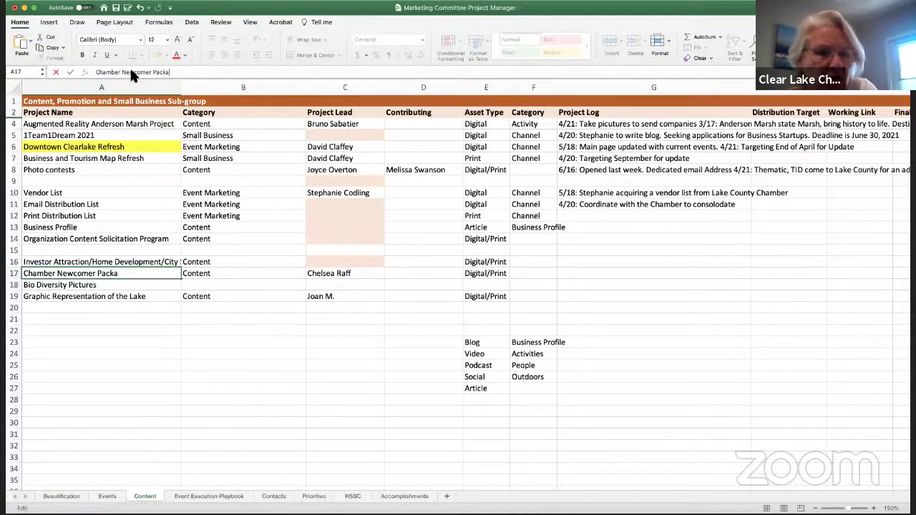
type("age")
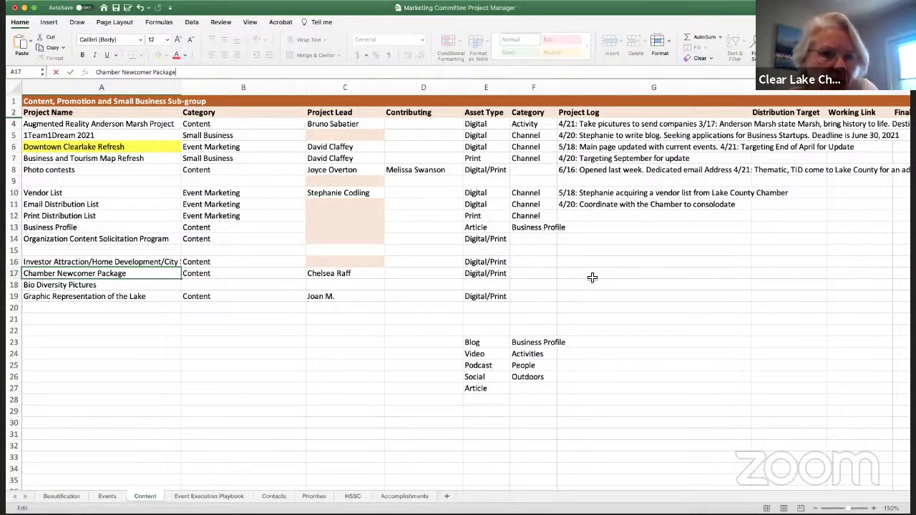
left_click(592, 277)
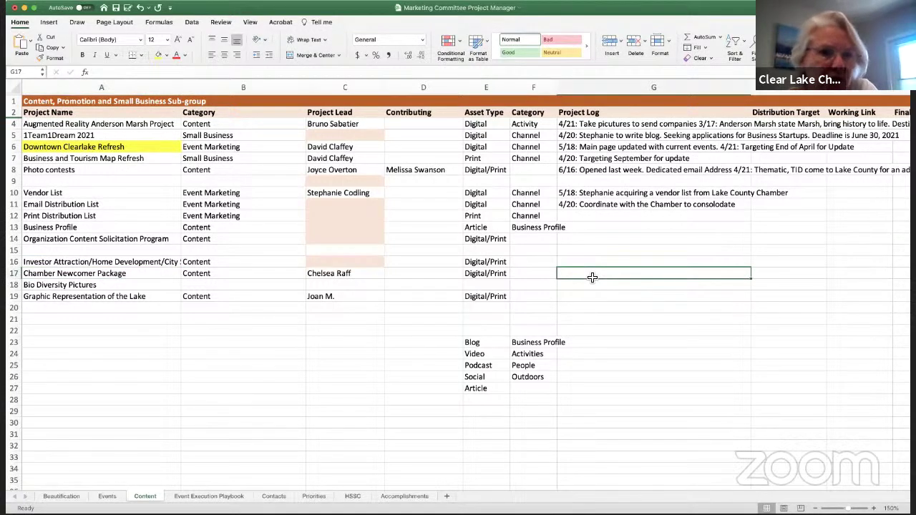
type("6/16: ")
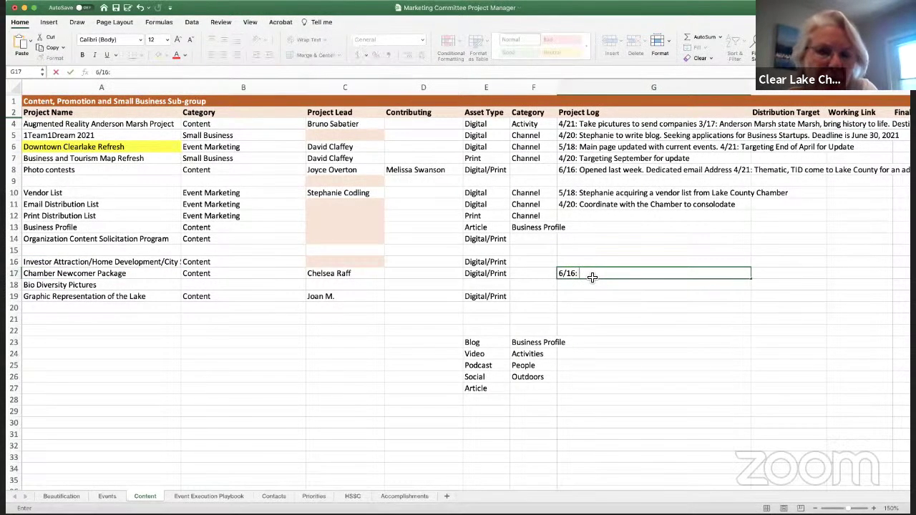
type("Joan has st")
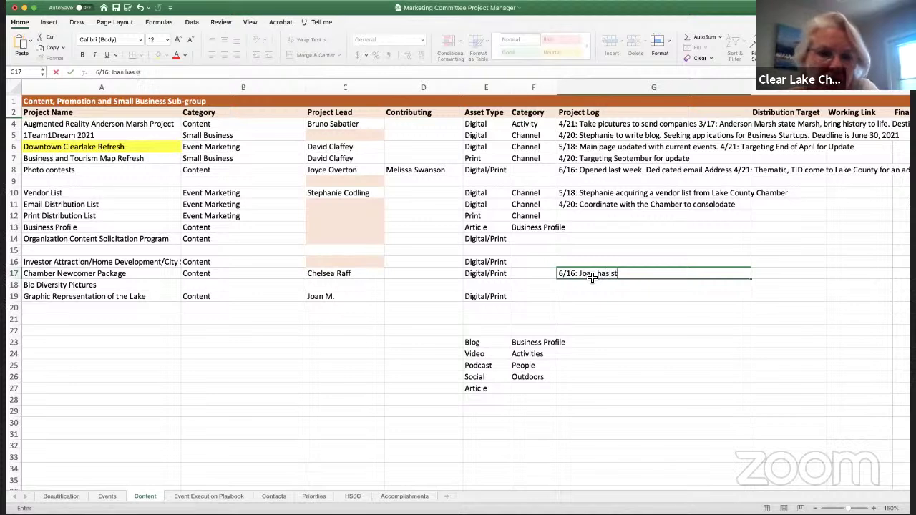
type("arting putting together ")
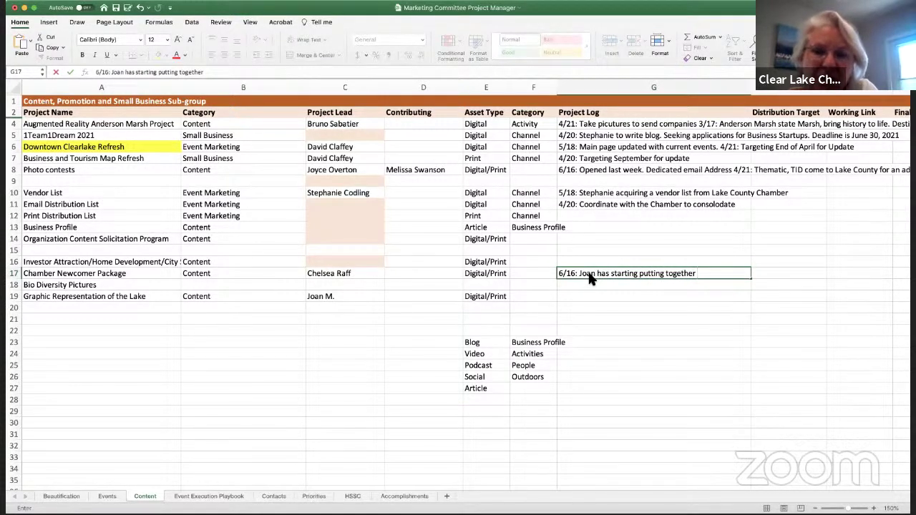
type("material")
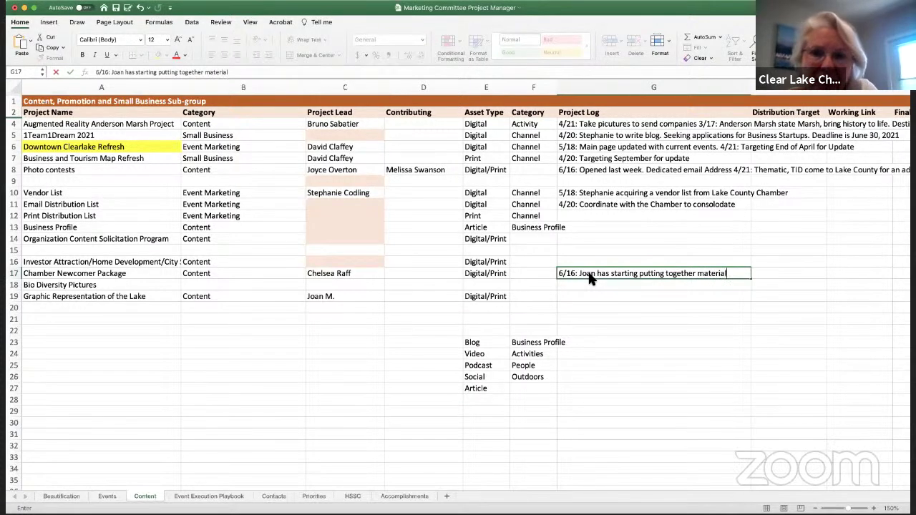
type(" for a we")
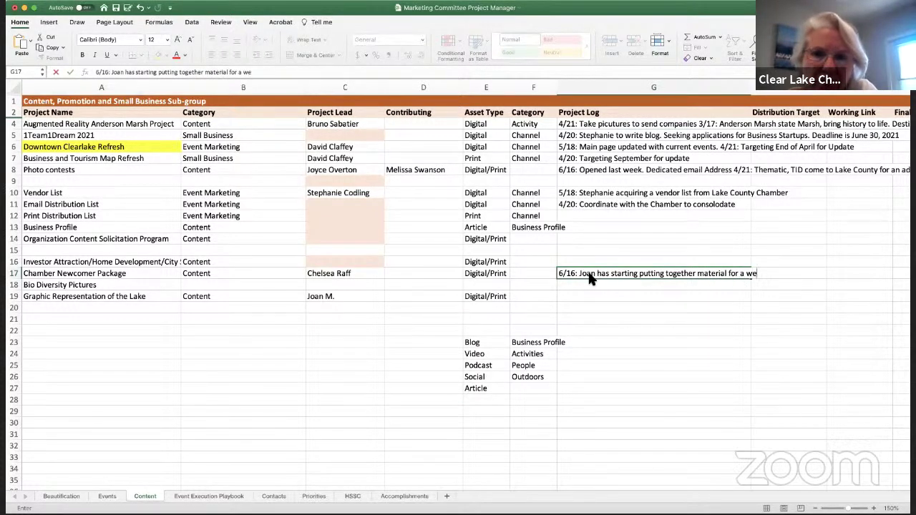
type("lcome")
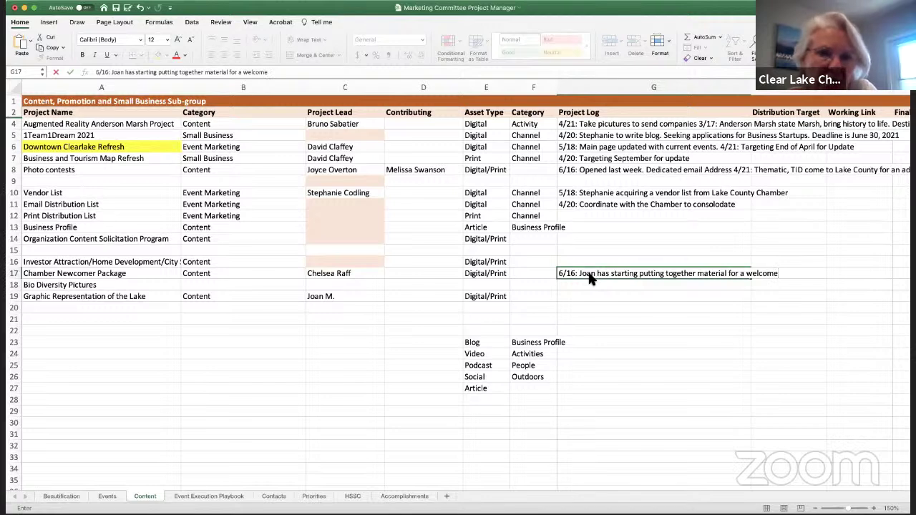
type(" wa")
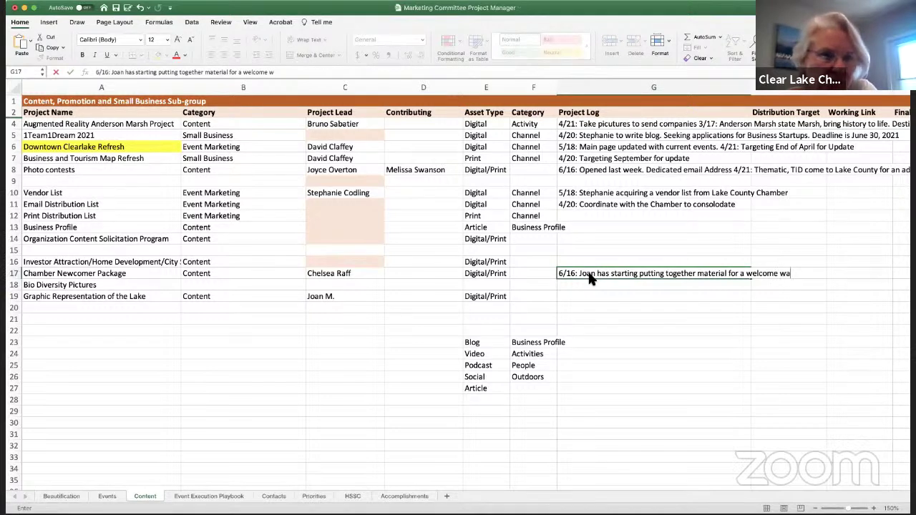
type("gon")
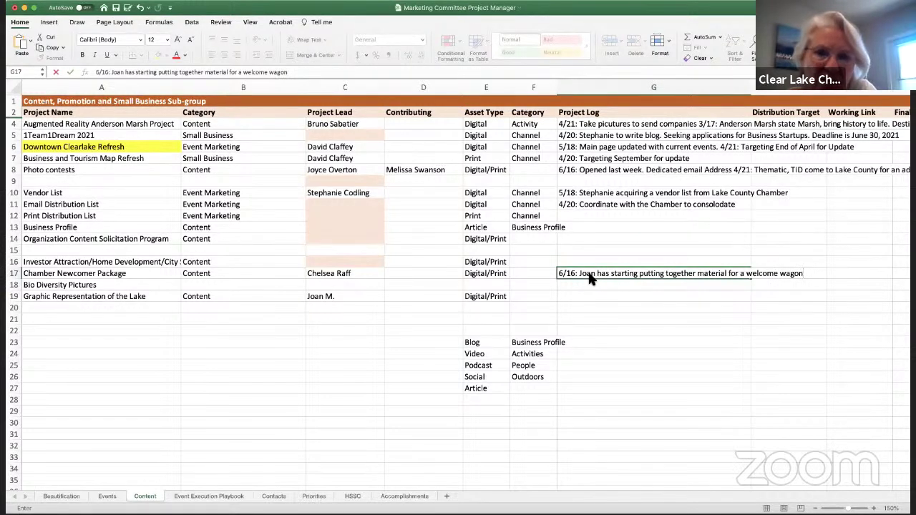
type(" (")
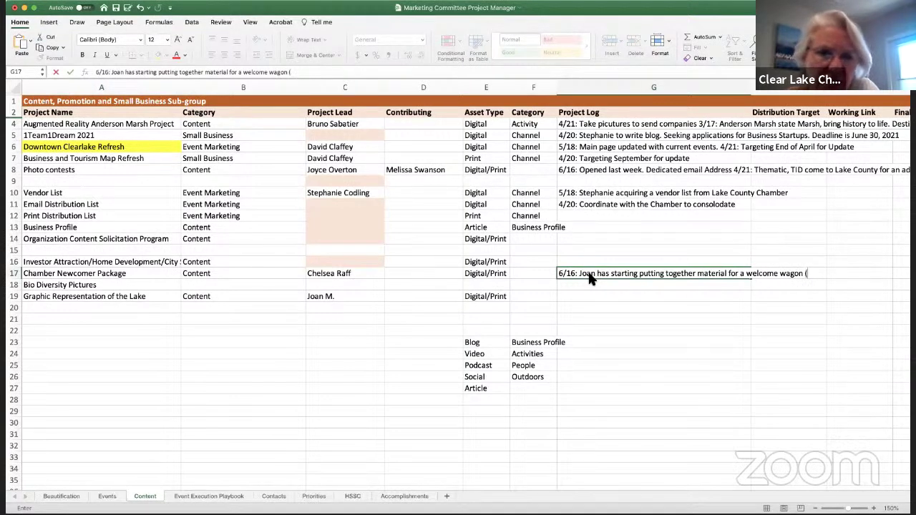
type("contact fire, police")
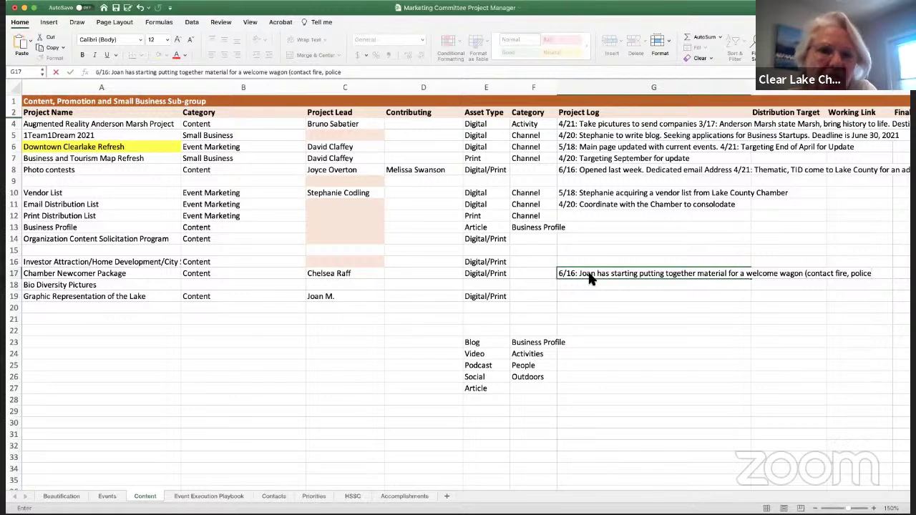
type(")")
Complete the G17 welcome wagon note by appending 'Prob a couple of months out.'
key("Return")
left_click(609, 272)
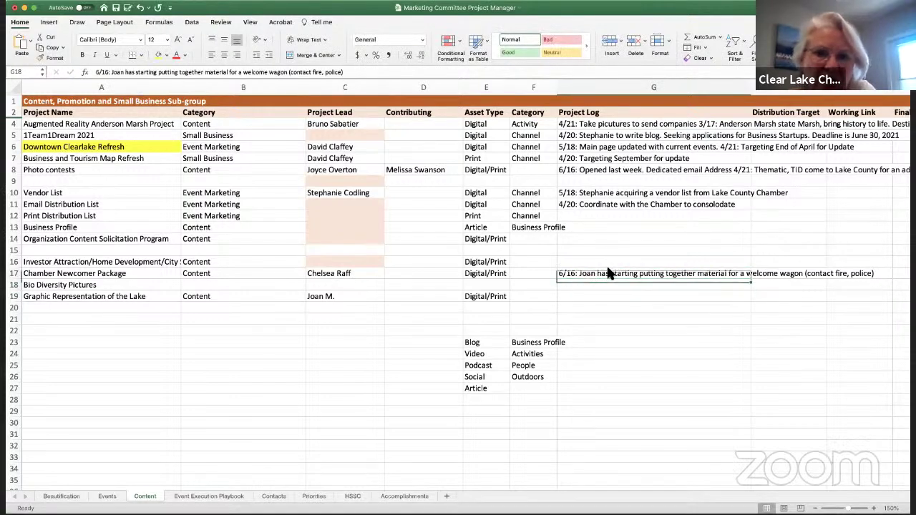
left_click(311, 73)
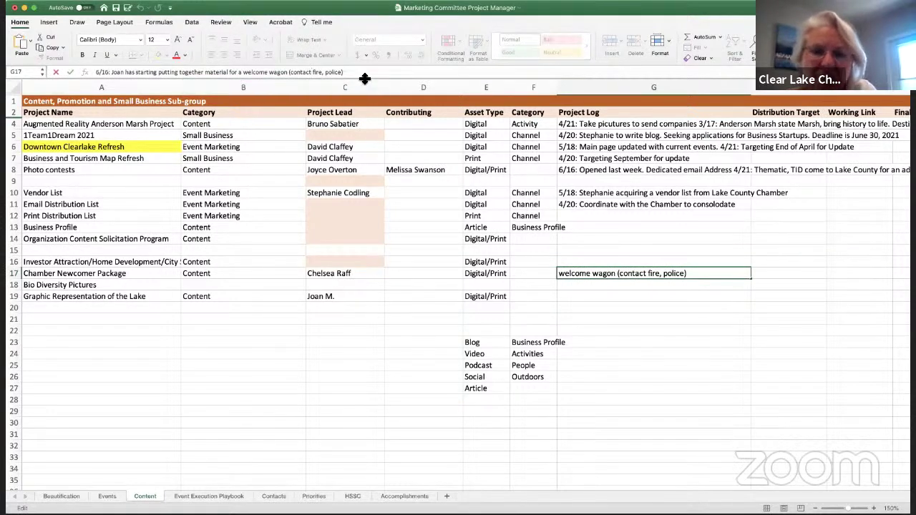
type("Prob")
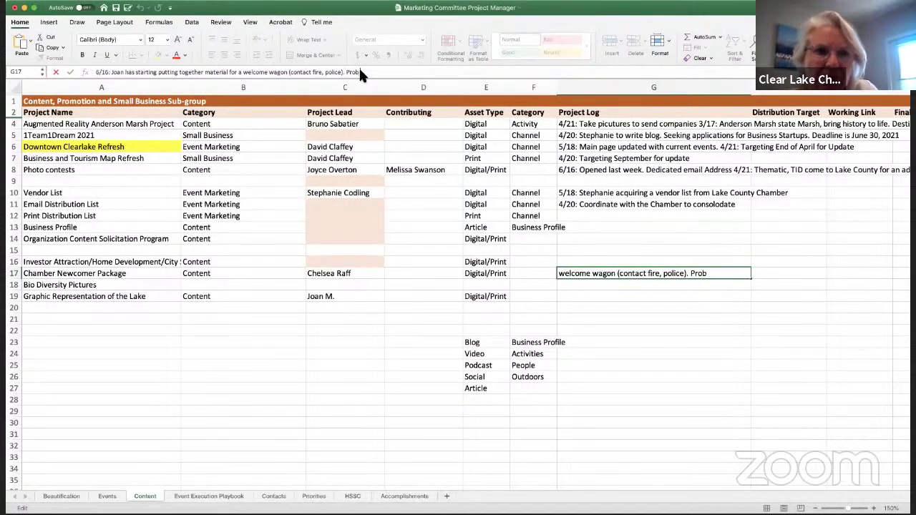
type(" a couple")
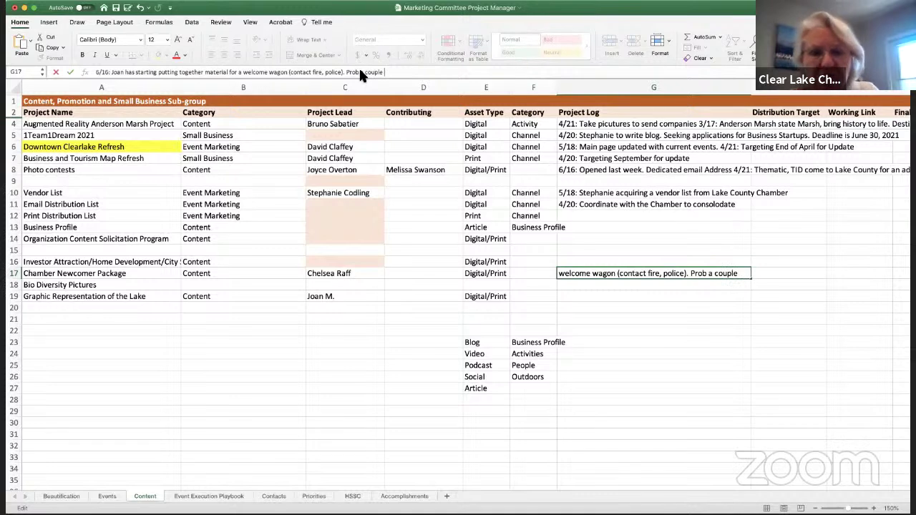
type(" of months out")
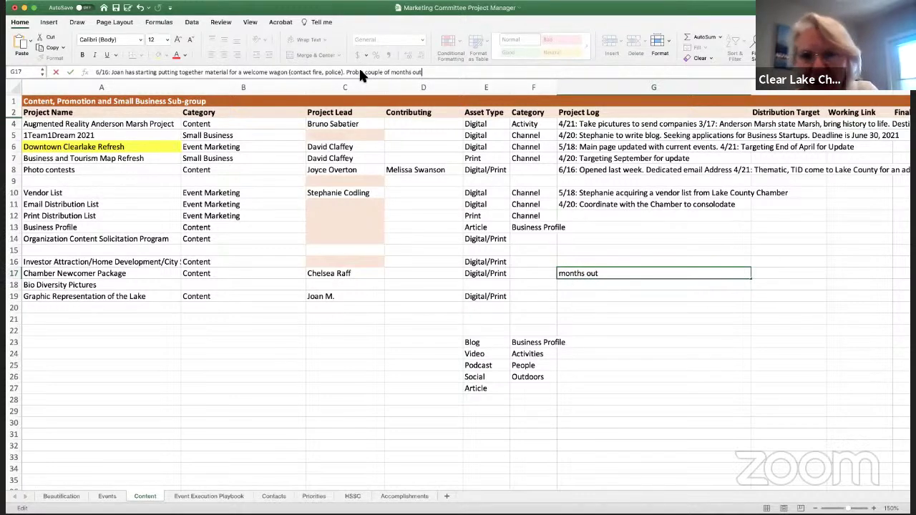
type(".")
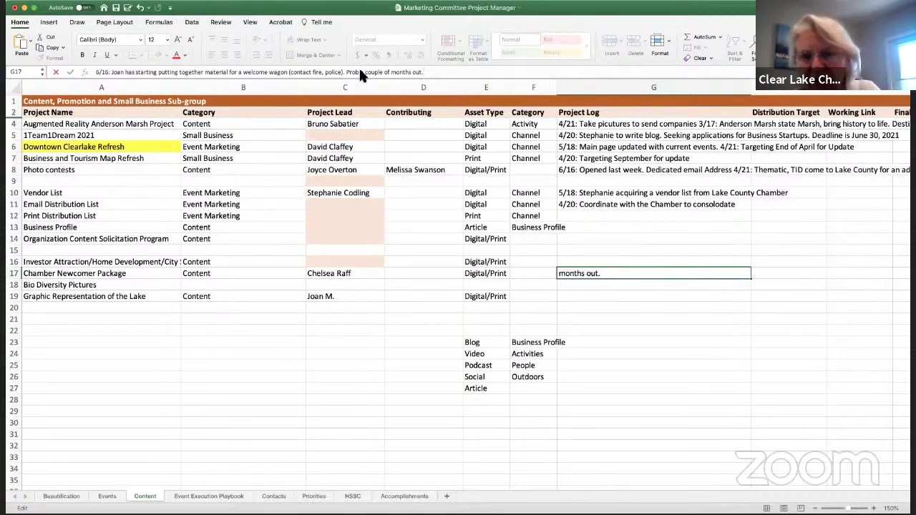
key("Return")
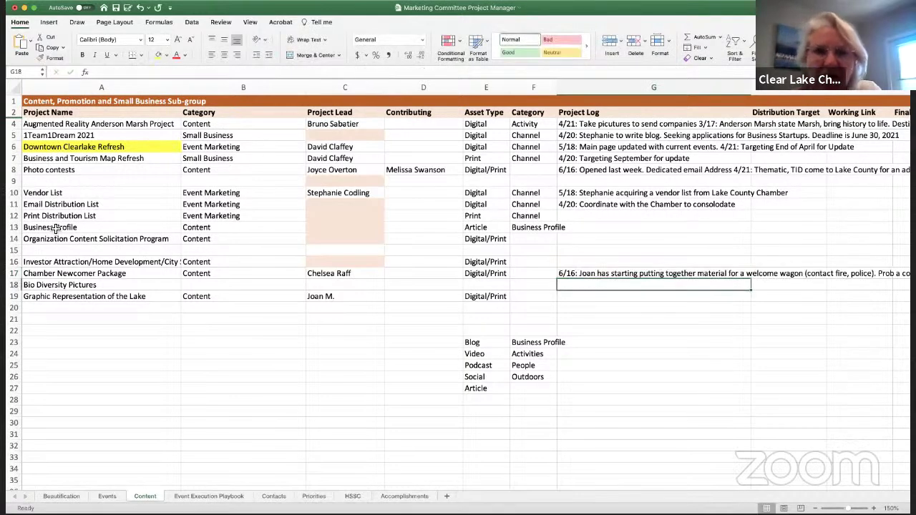
Move the Chamber Newcomer Package row up to row 9 and delete the old duplicate row
left_click(14, 273)
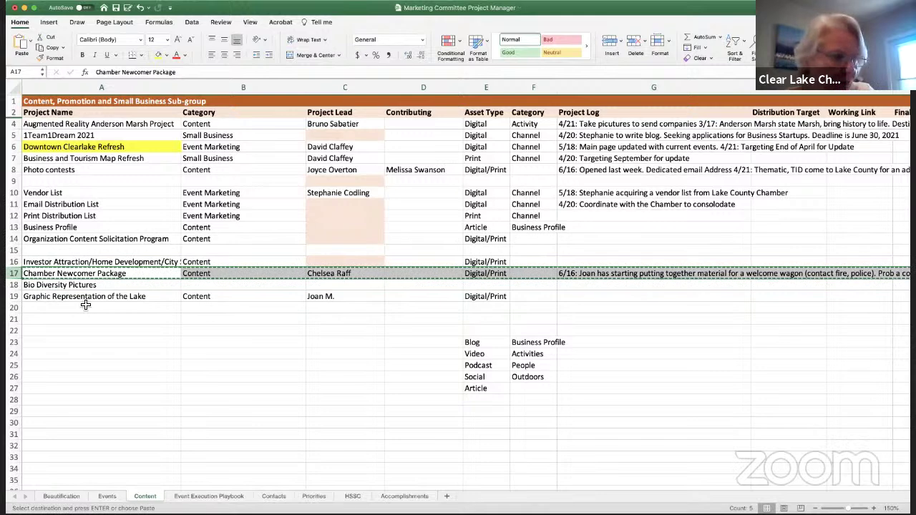
left_click(14, 204)
left_click(16, 181)
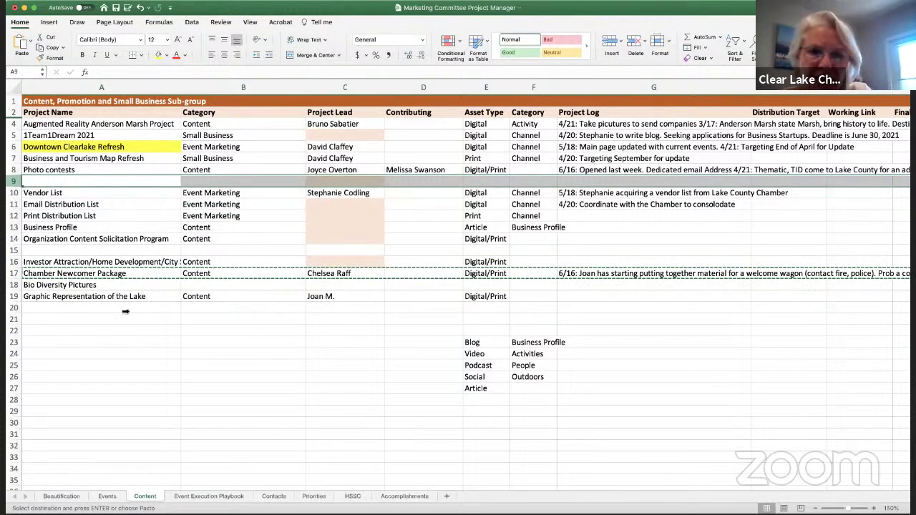
key("super+v")
left_click(15, 192)
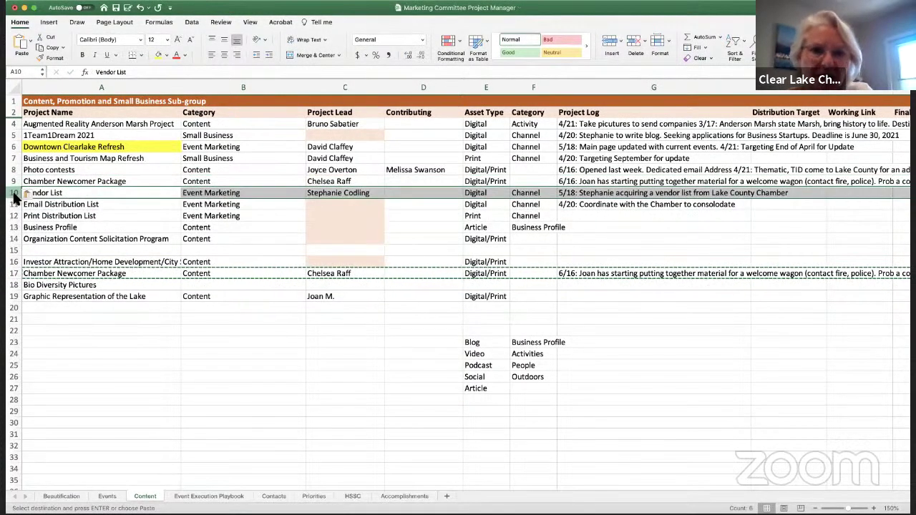
right_click(12, 199)
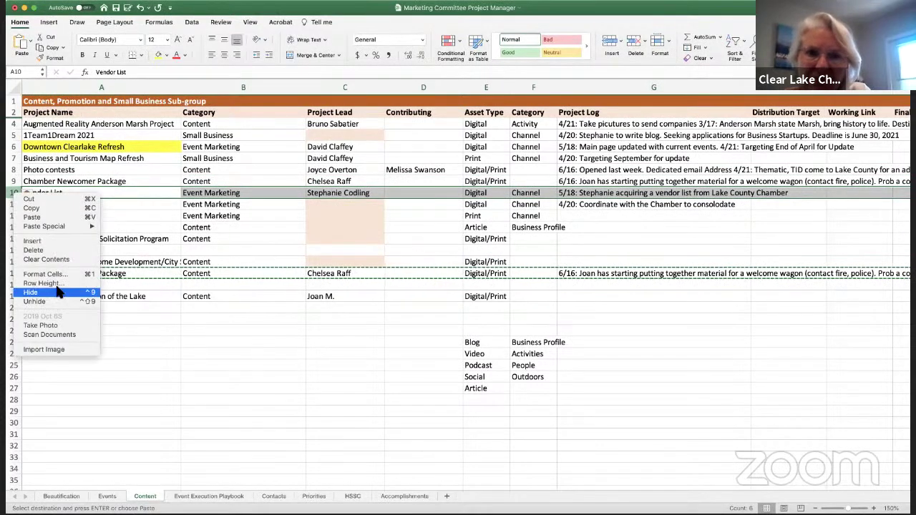
left_click(45, 240)
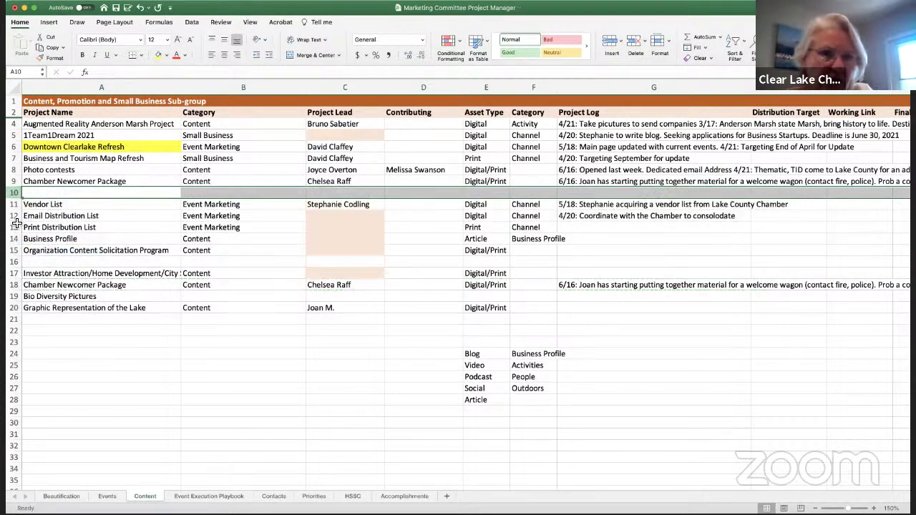
left_click(14, 274)
right_click(16, 285)
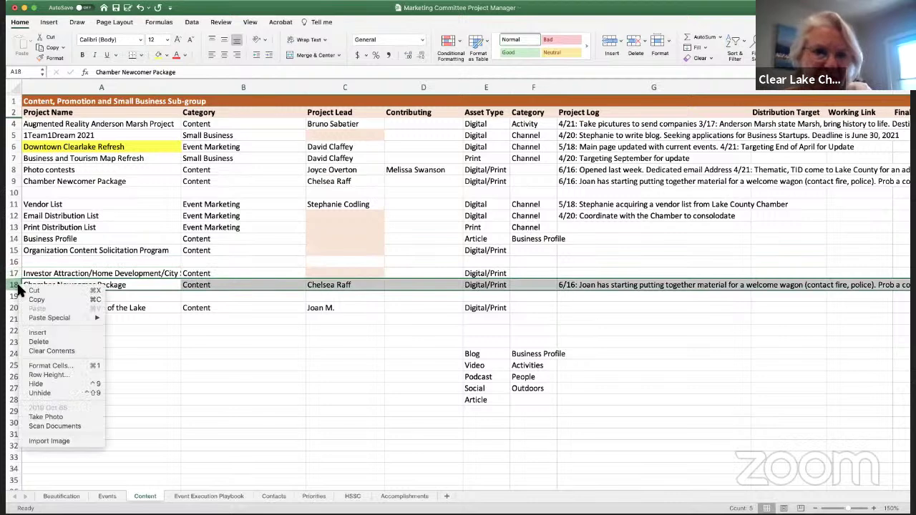
left_click(39, 342)
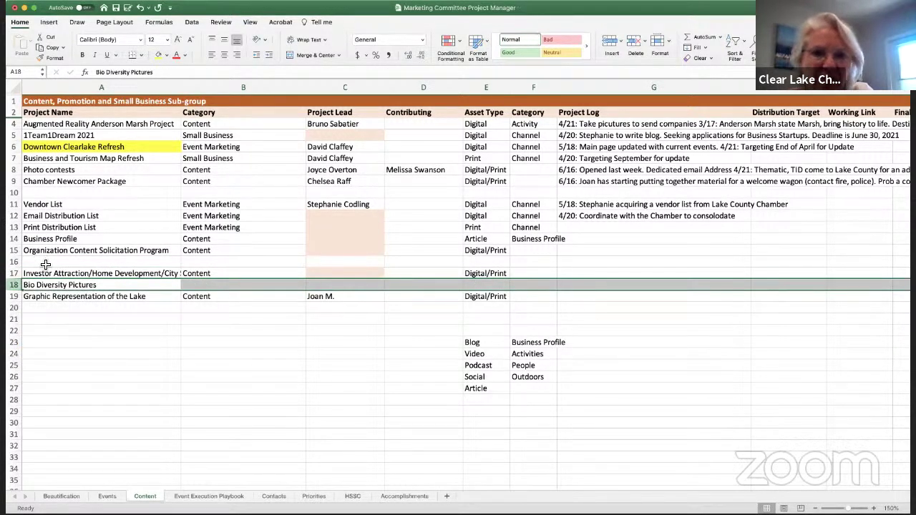
left_click(98, 262)
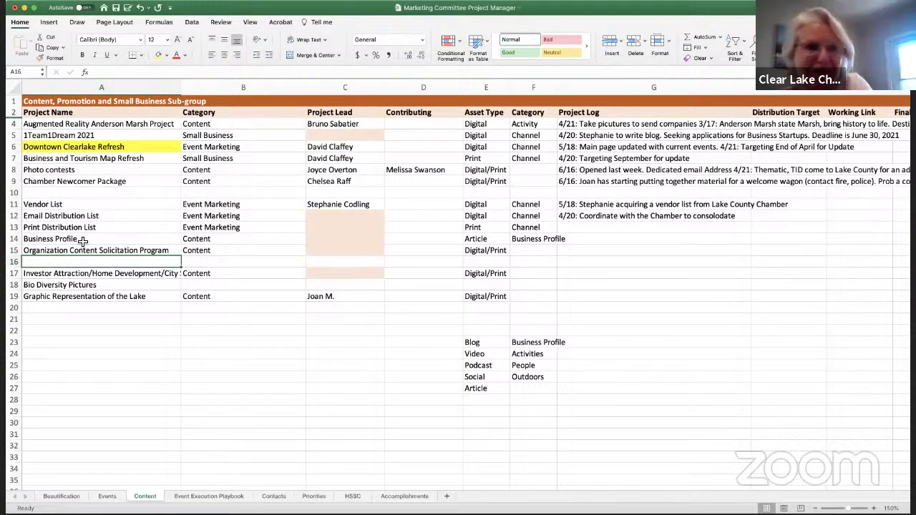
Replace the Chamber Newcomer Package project lead in C9 with another team member's name
left_click(360, 183)
type("Joy")
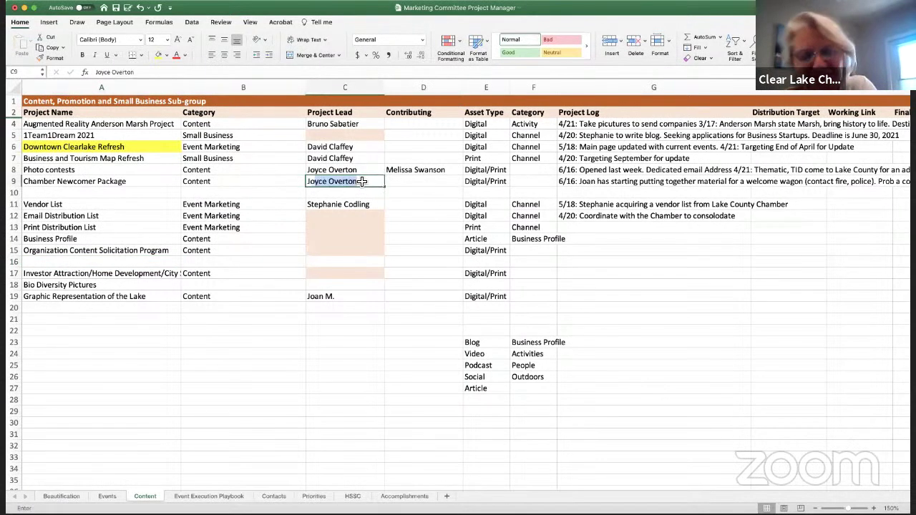
key("BackSpace")
key("BackSpace")
type("an M.")
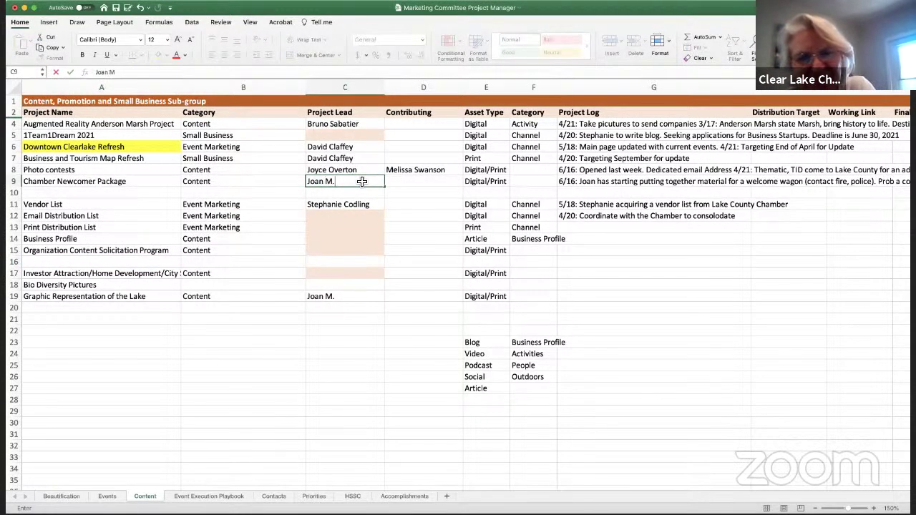
key("Return")
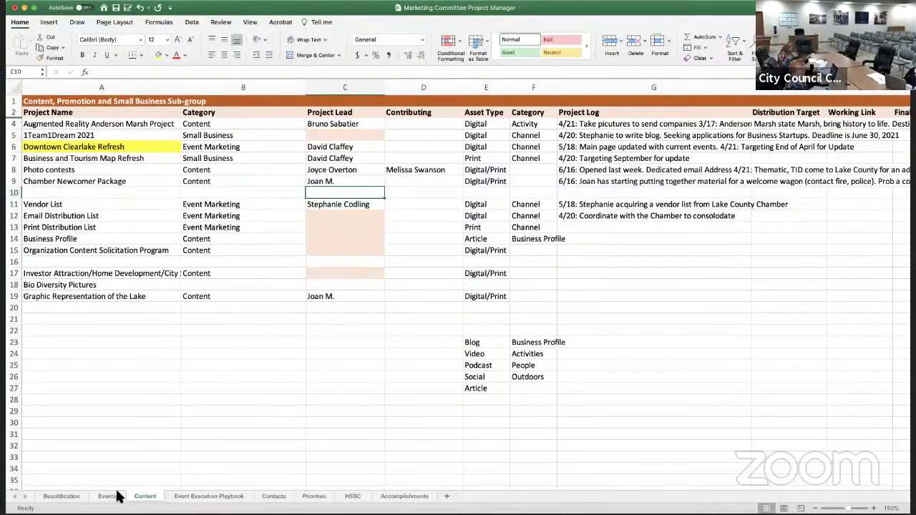
On the Beautification sheet, begin E3's log with '6/16: First fish is out, second fish is a couple of weeks out (maybe)'
left_click(61, 496)
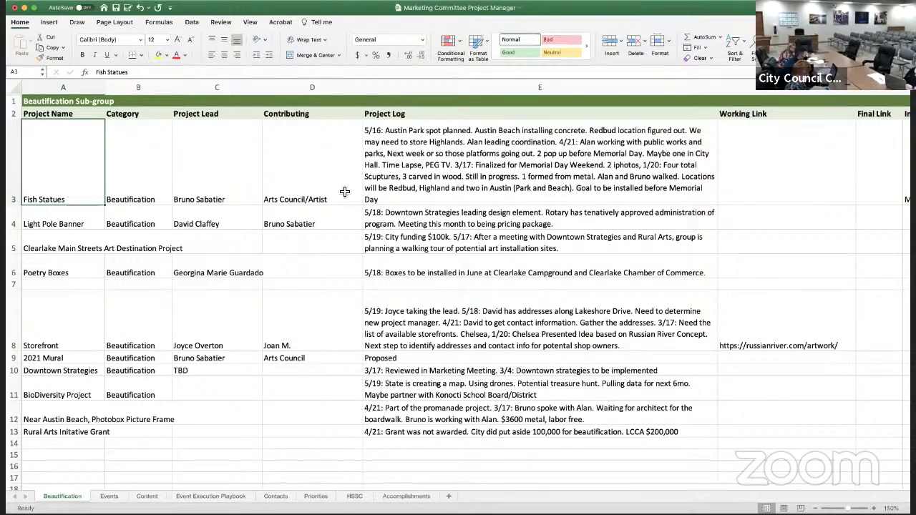
left_click(366, 130)
left_click(115, 71)
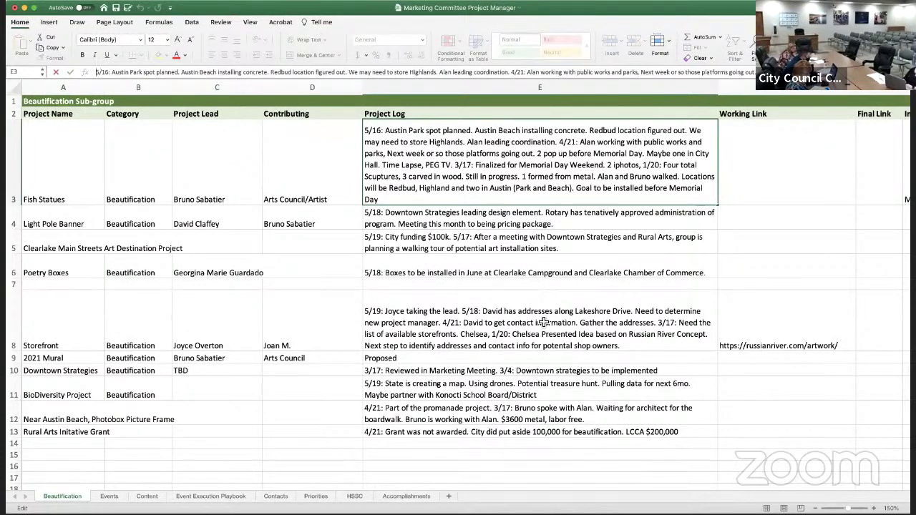
type("6/16: ")
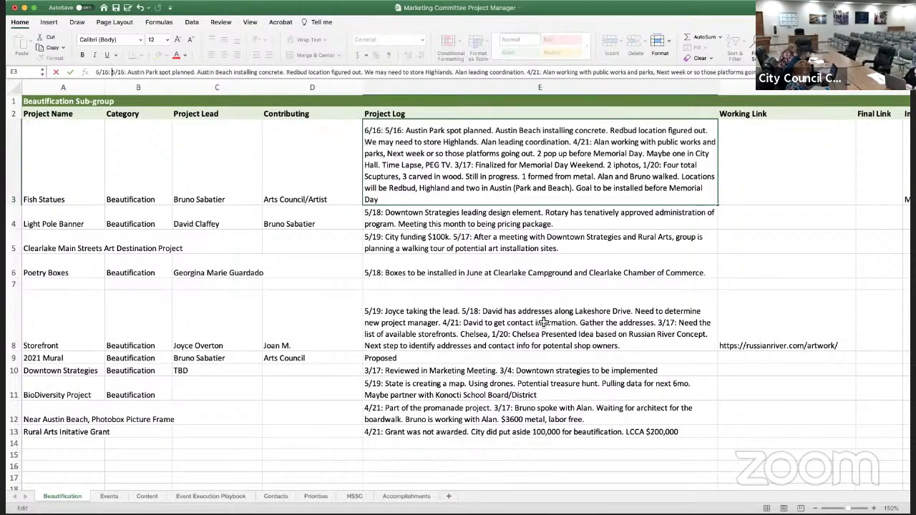
type("First fish ")
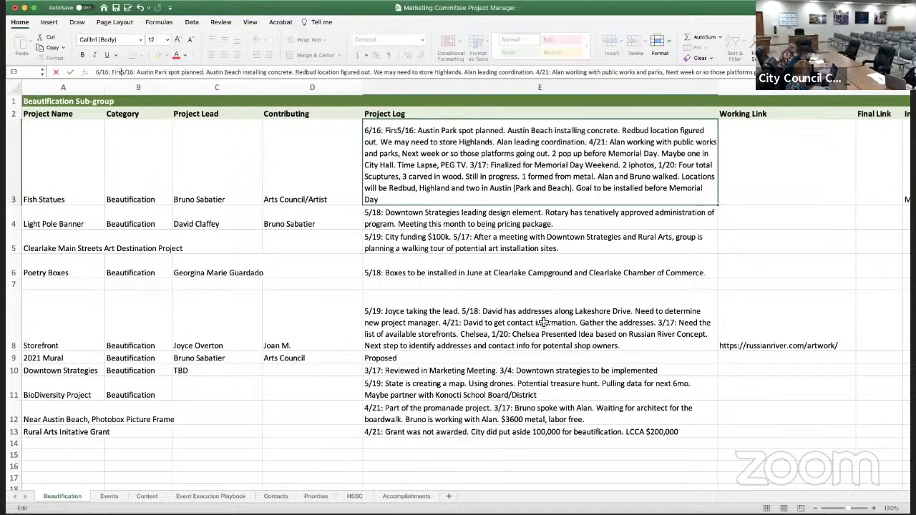
type("is out, second ")
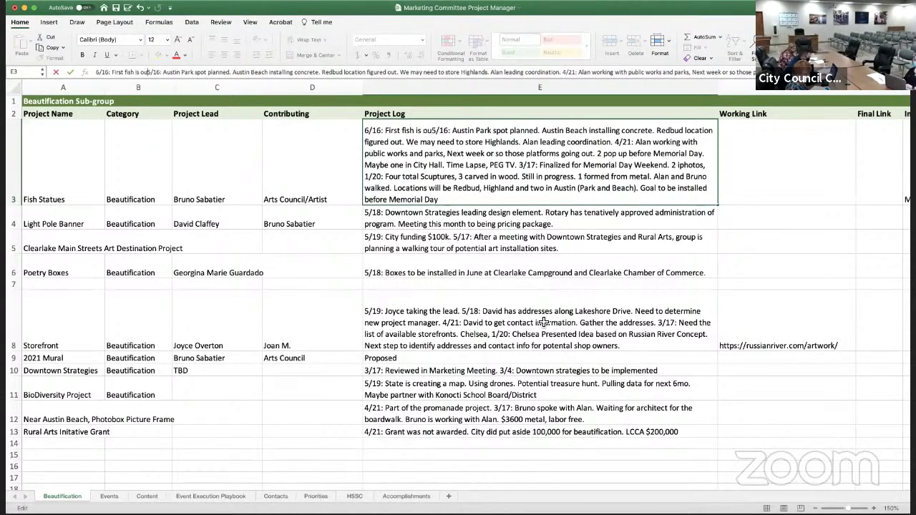
type("fish is ")
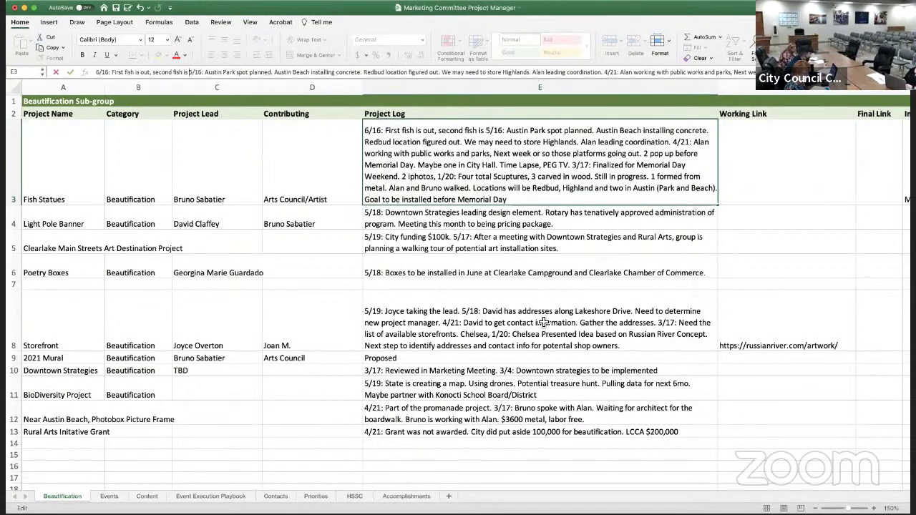
type("a coip")
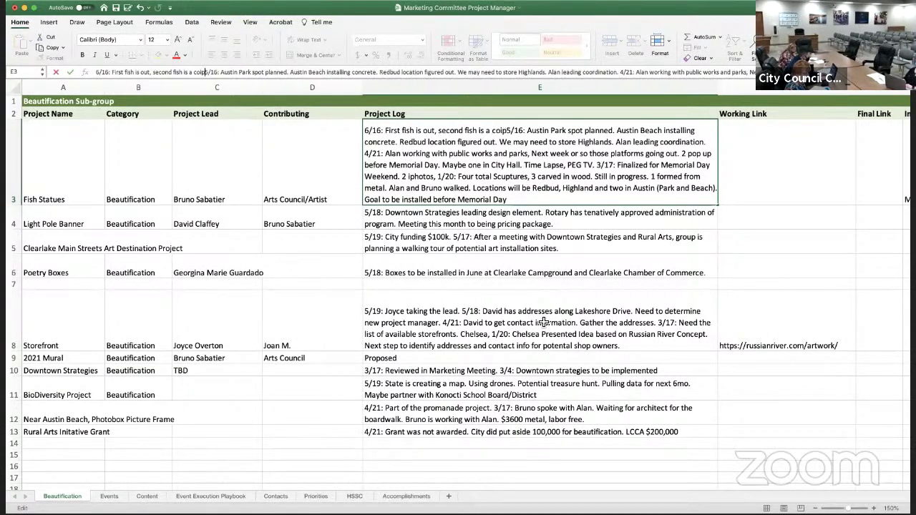
key("BackSpace")
key("BackSpace")
type("uple ")
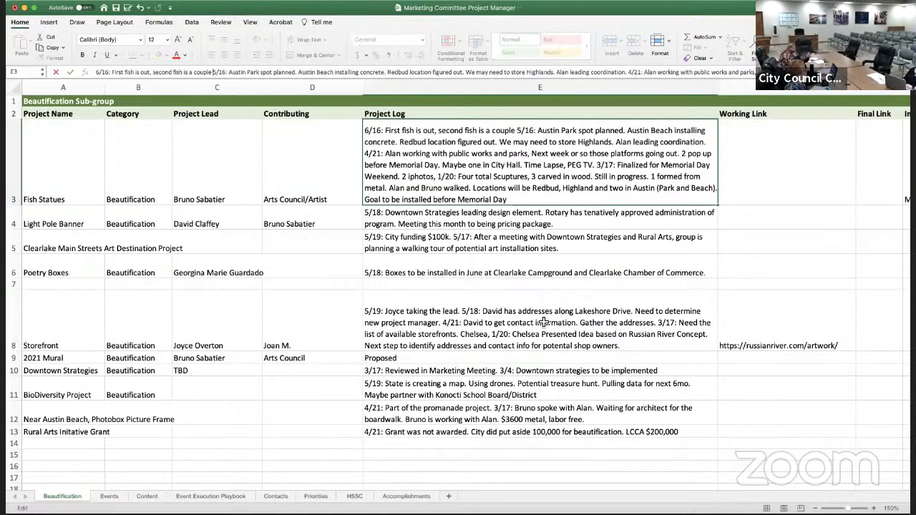
type("of weeks out")
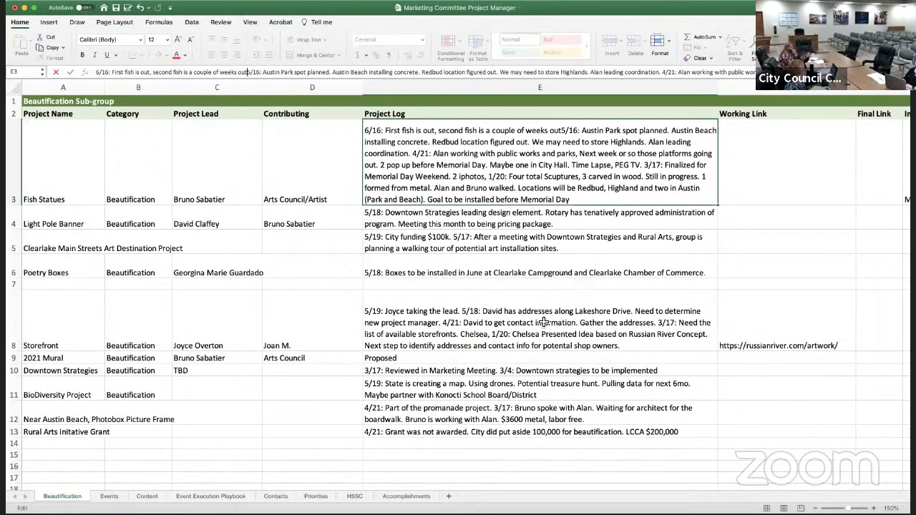
type(".")
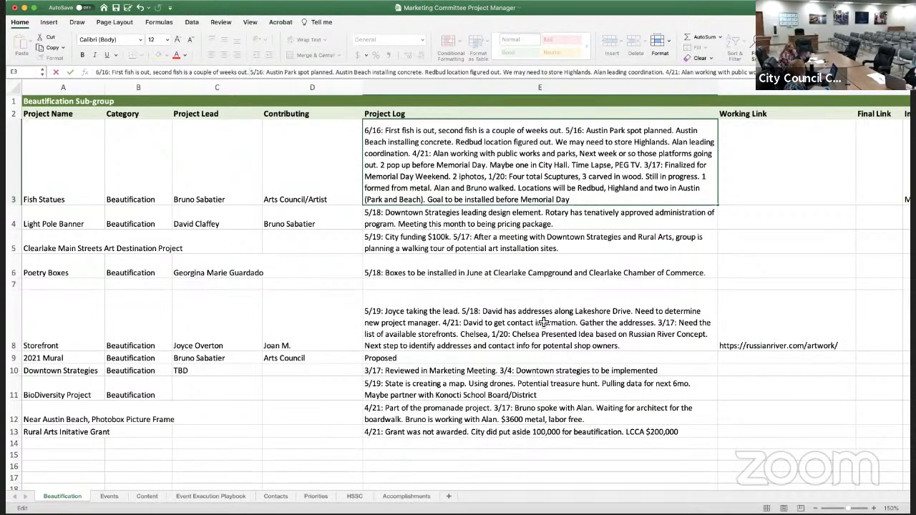
key("BackSpace")
type("(maybe")
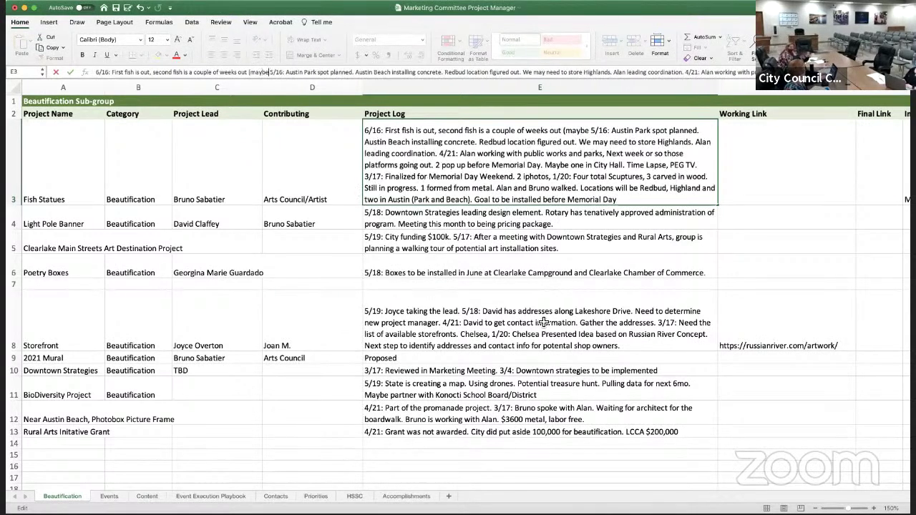
type(")")
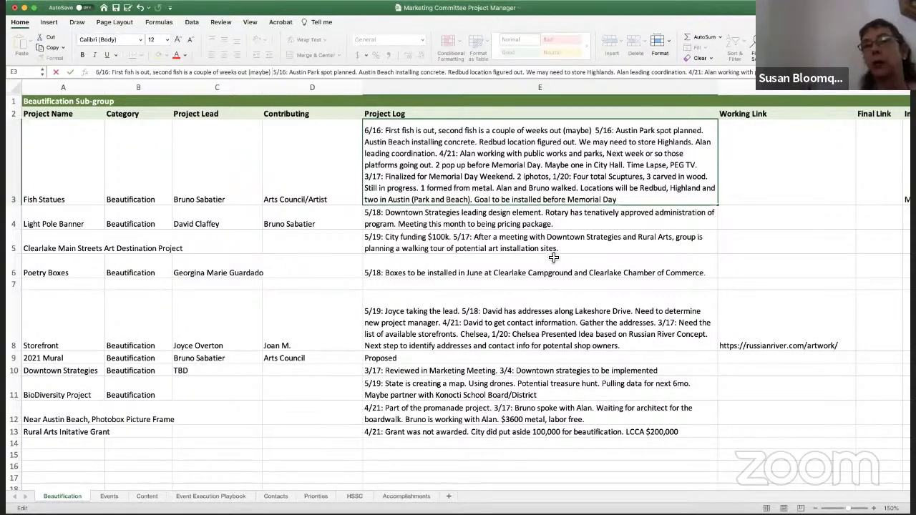
Append 'City to landscape. If not, we might take it on.' to the Fish Statues note
left_click(437, 174)
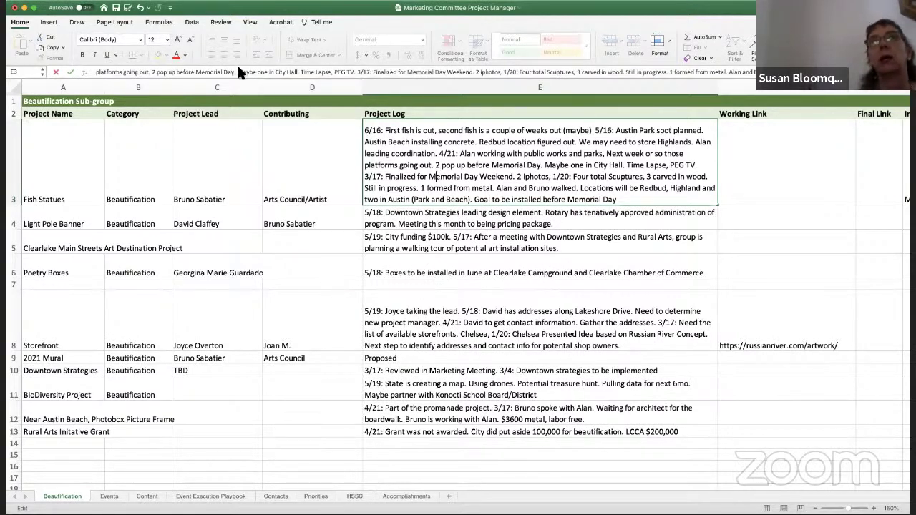
double_click(429, 141)
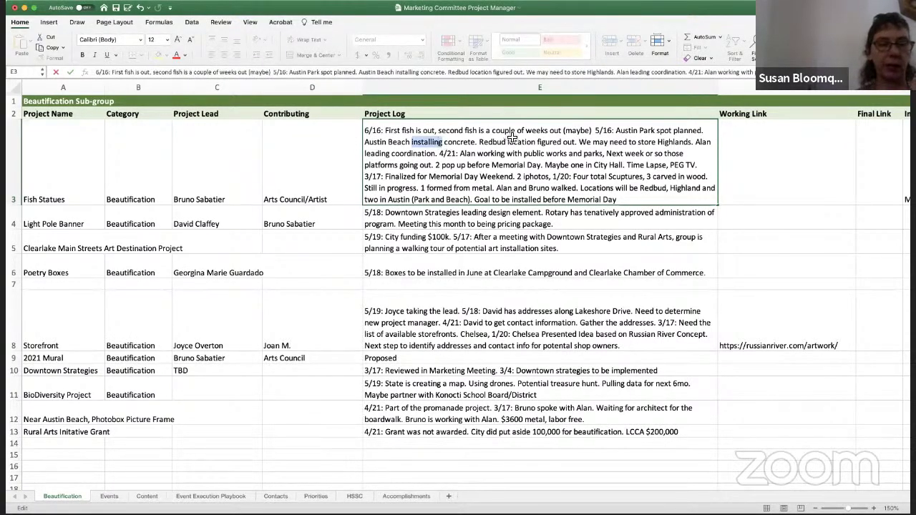
double_click(555, 130)
left_click(597, 131)
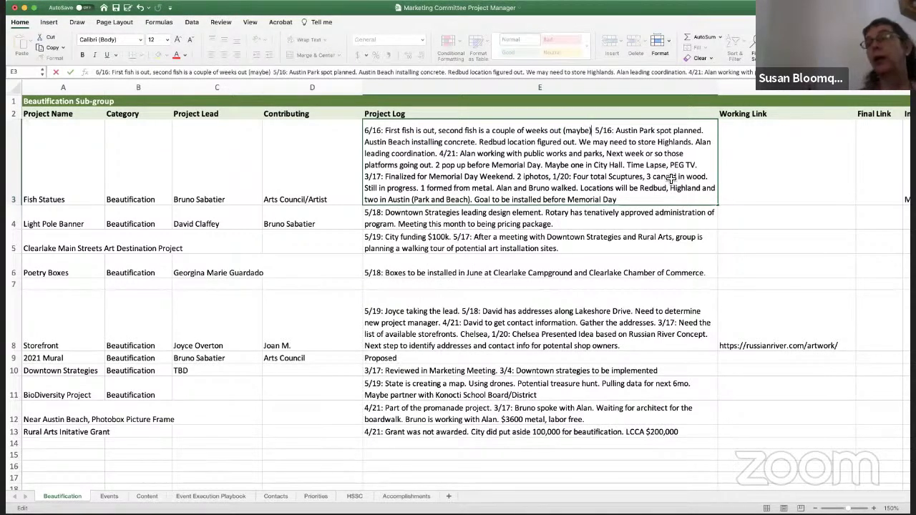
type(". ")
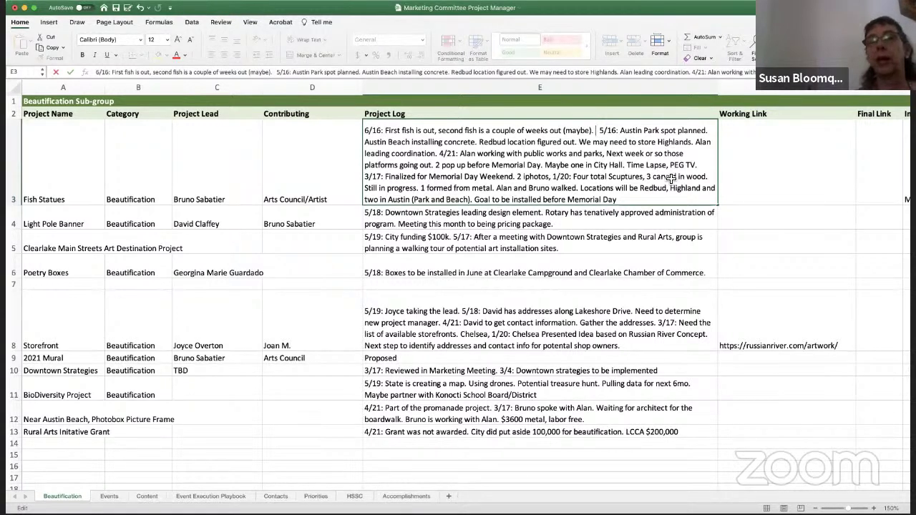
type("City")
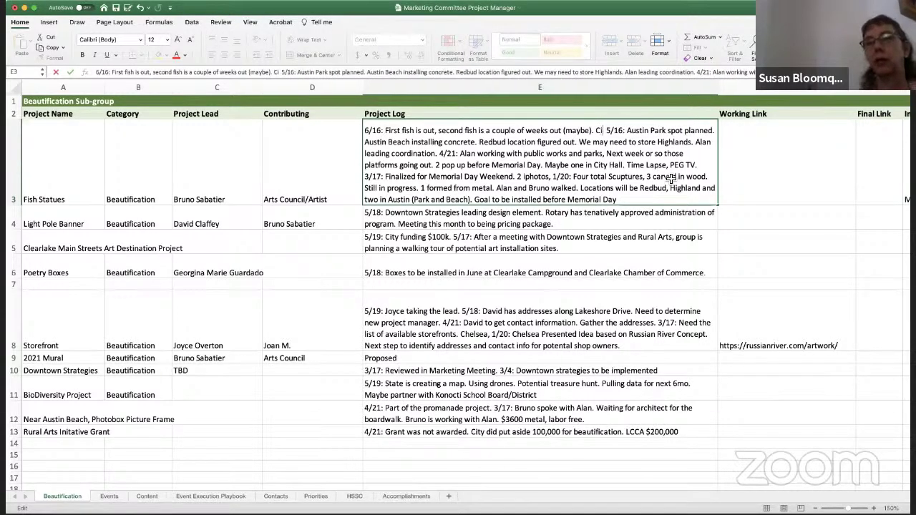
type(" to land")
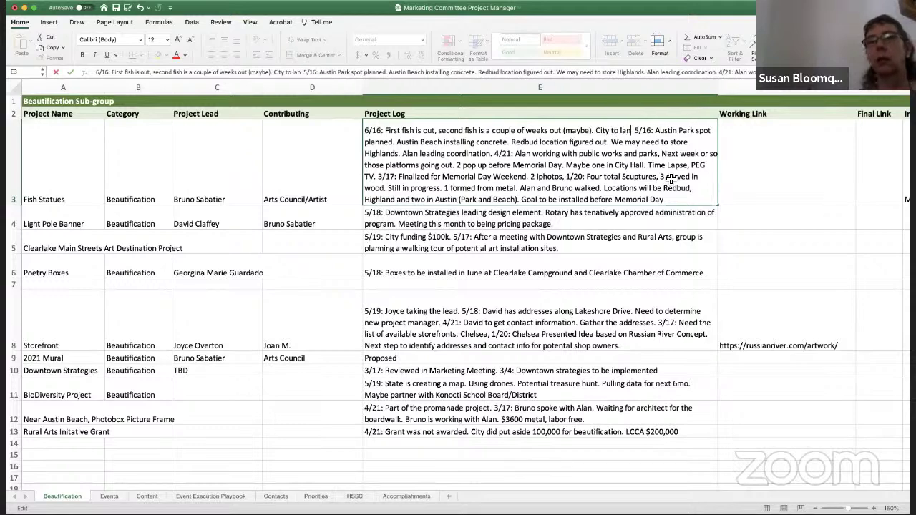
type("scape. If not,")
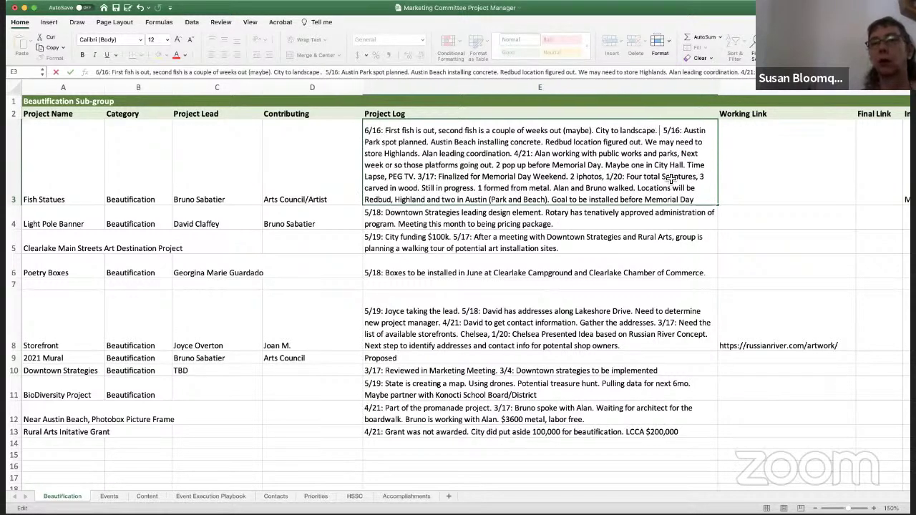
type(" we might")
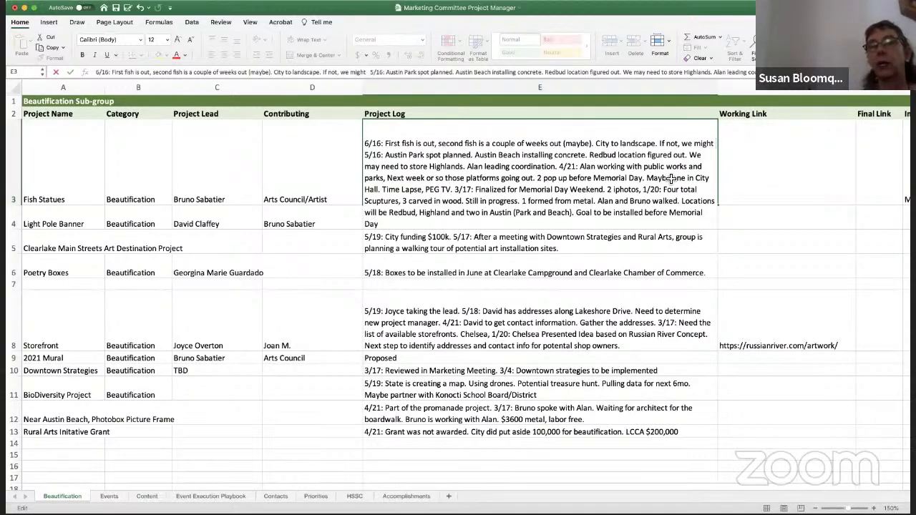
type("take it on")
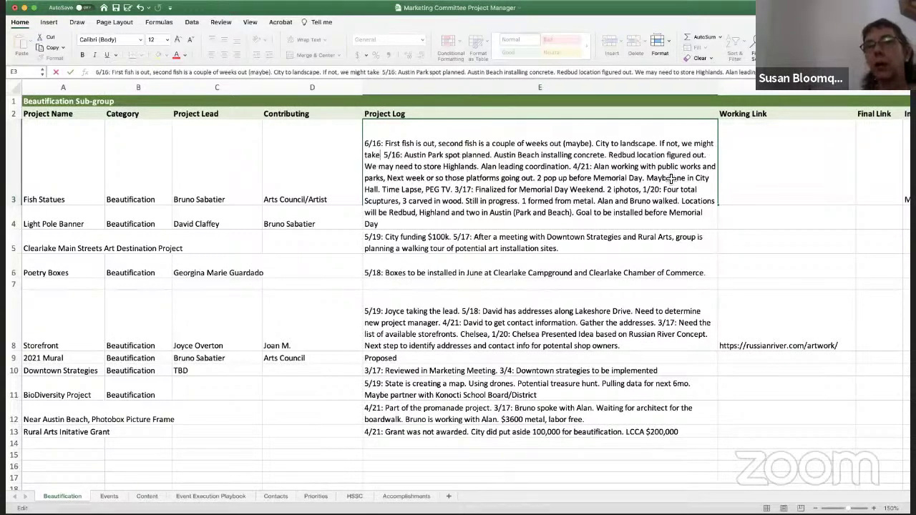
type(".")
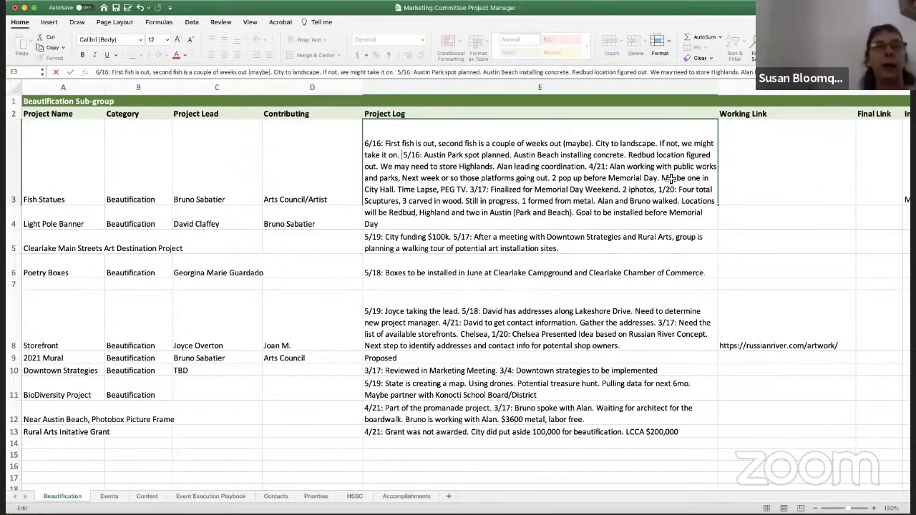
key("Delete")
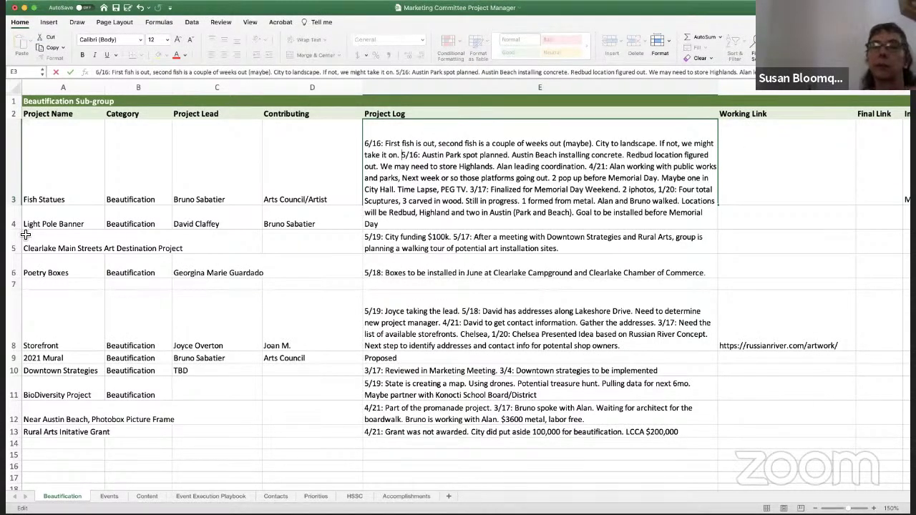
left_click(57, 224)
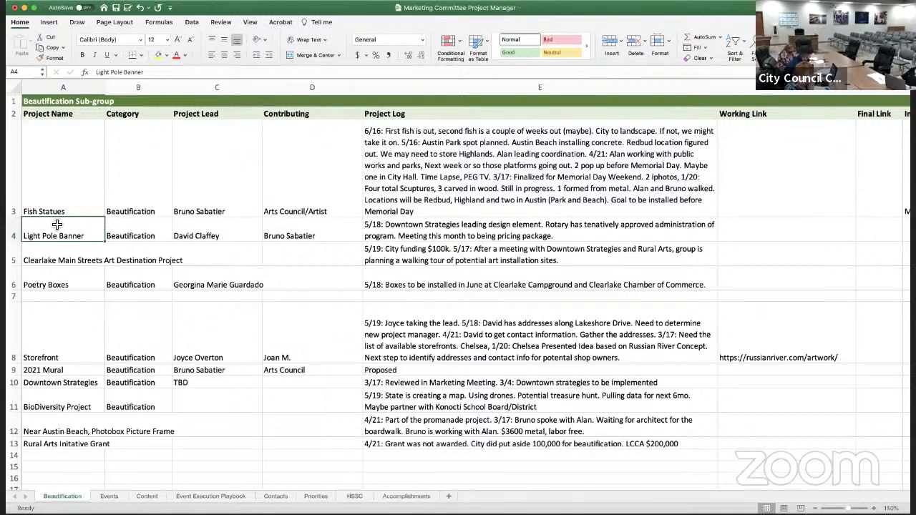
key("Down")
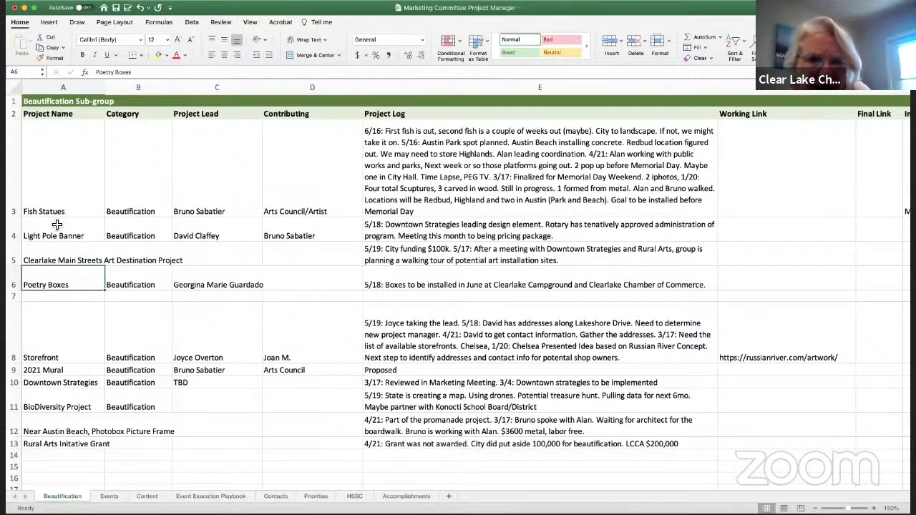
left_click(57, 225)
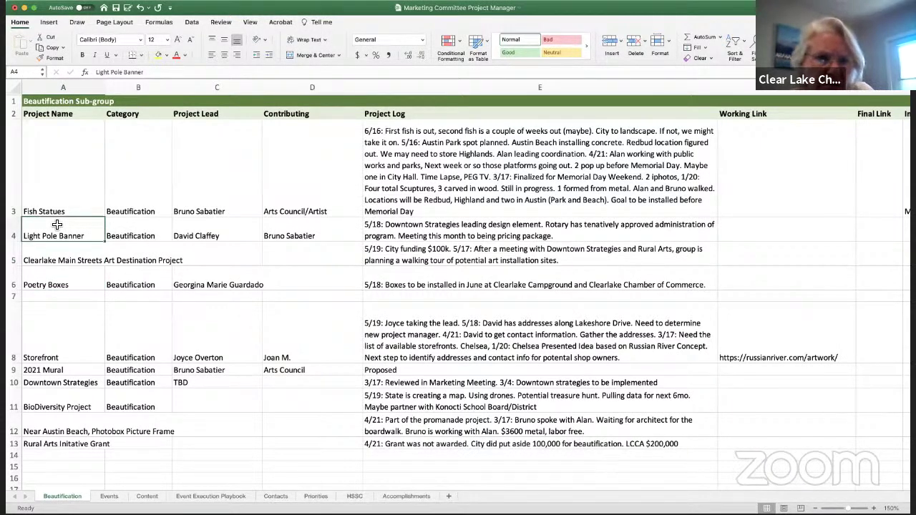
key("Down")
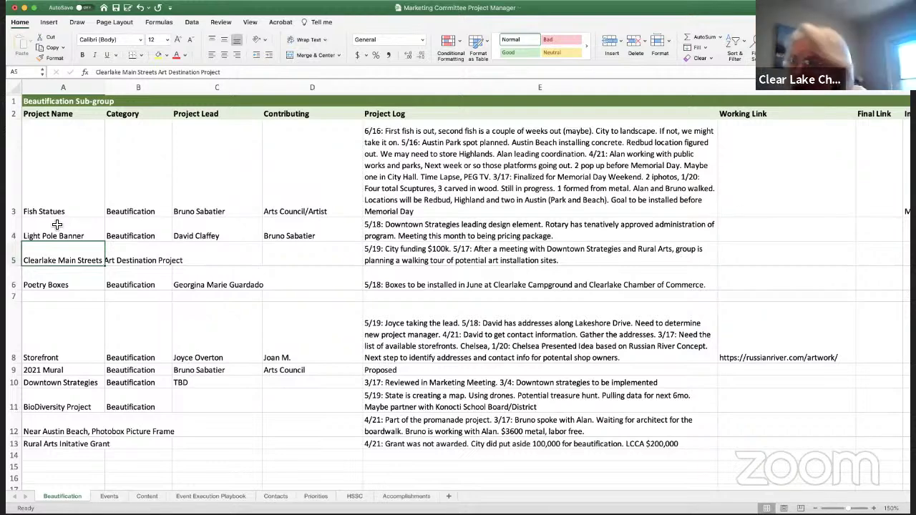
key("Down")
key("Down")
key("Down")
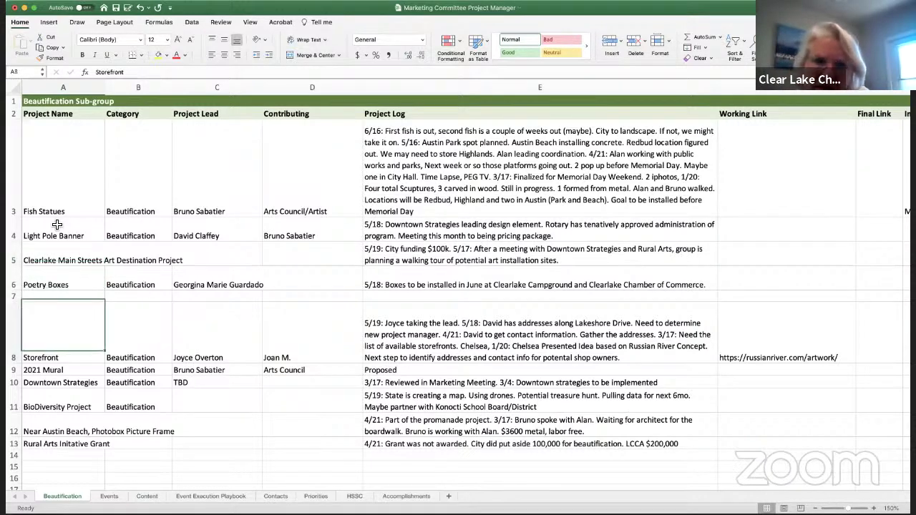
key("Down")
key("Down")
key("Up")
key("Up")
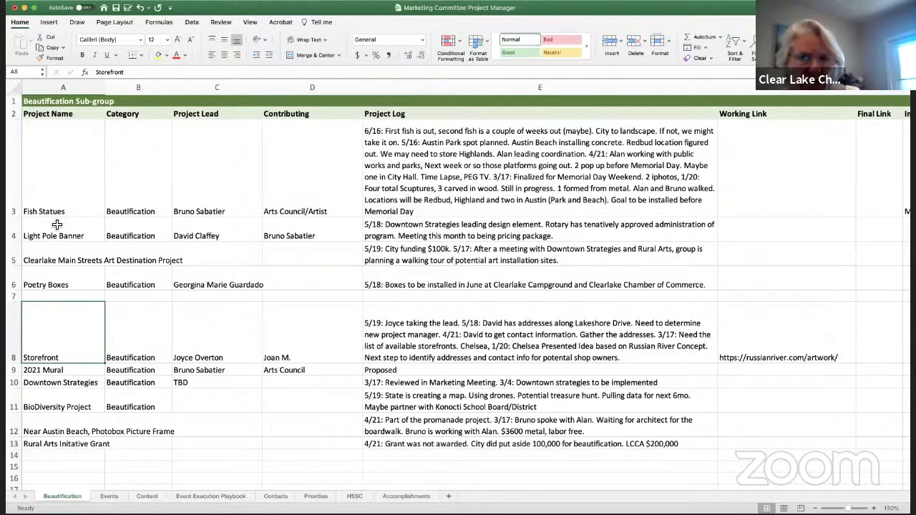
key("Up")
key("Up")
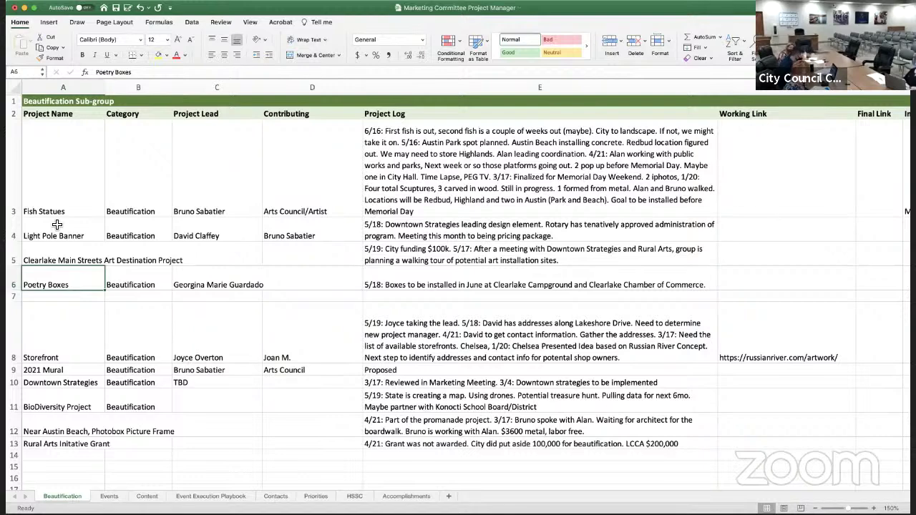
key("Down")
key("Down")
key("Down")
key("Down")
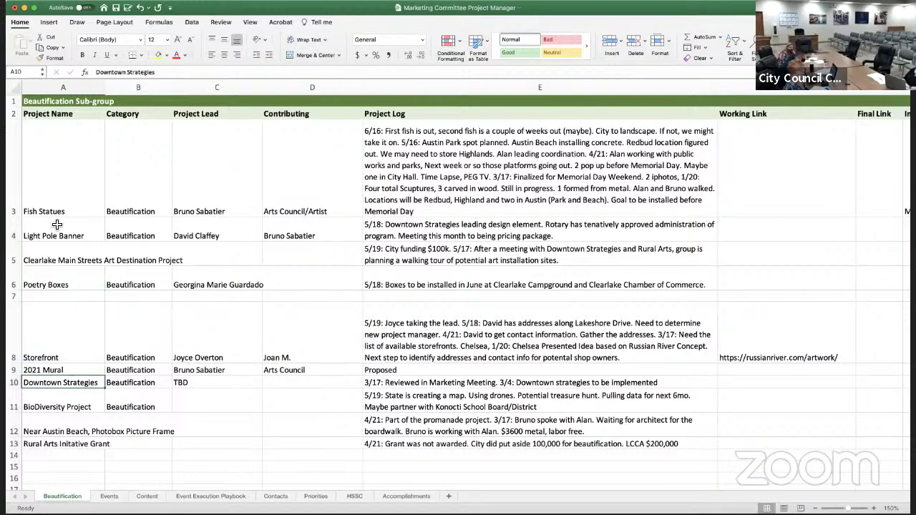
key("Down")
key("Down")
key("Down")
key("Up")
key("Up")
key("Up")
key("Up")
key("Up")
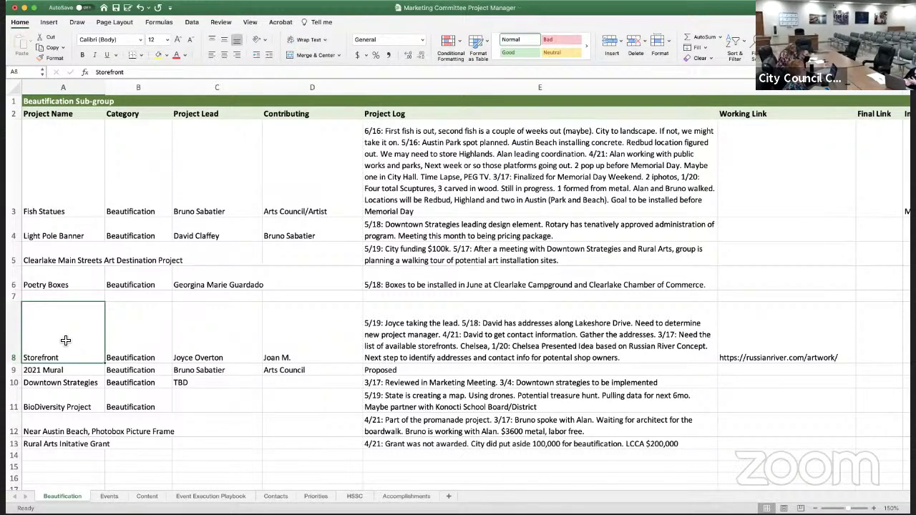
left_click(44, 259)
Prefix the Clearlake project log in E5 with a 6/16 note naming the installation's project manager, then show Events
left_click(373, 257)
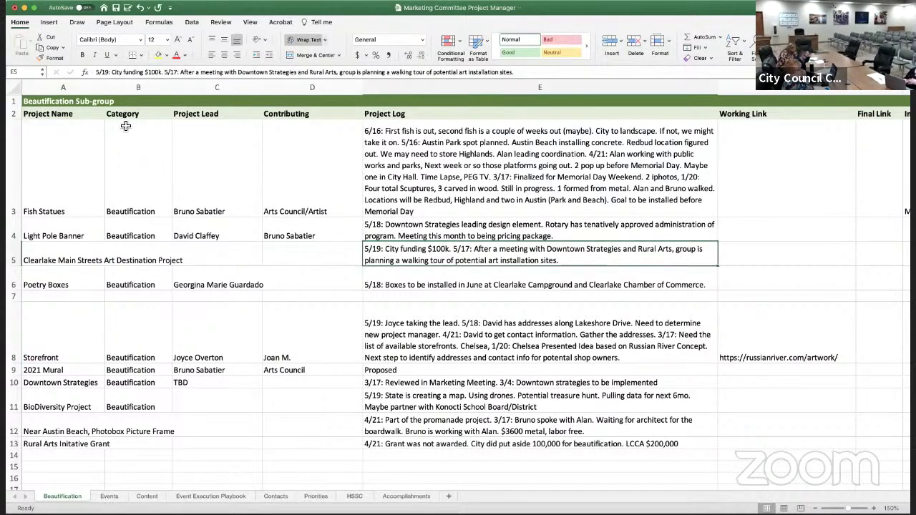
left_click(92, 68)
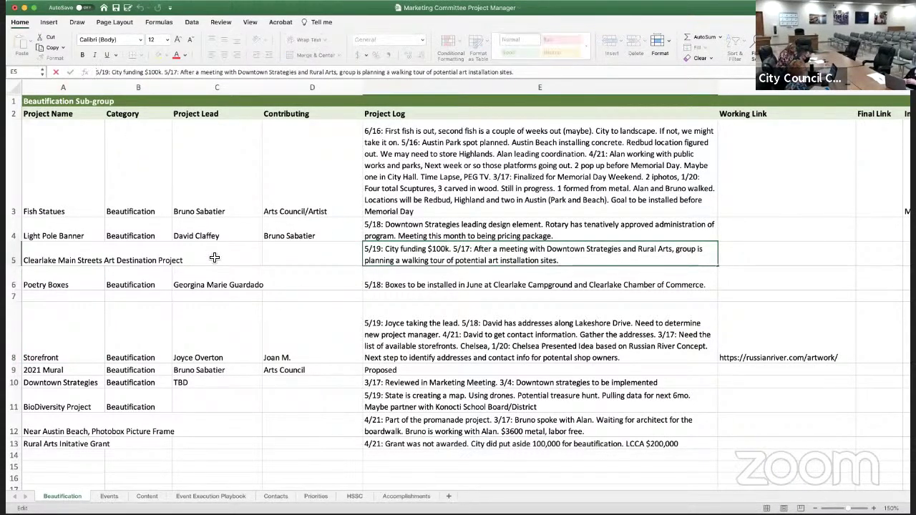
type("6/")
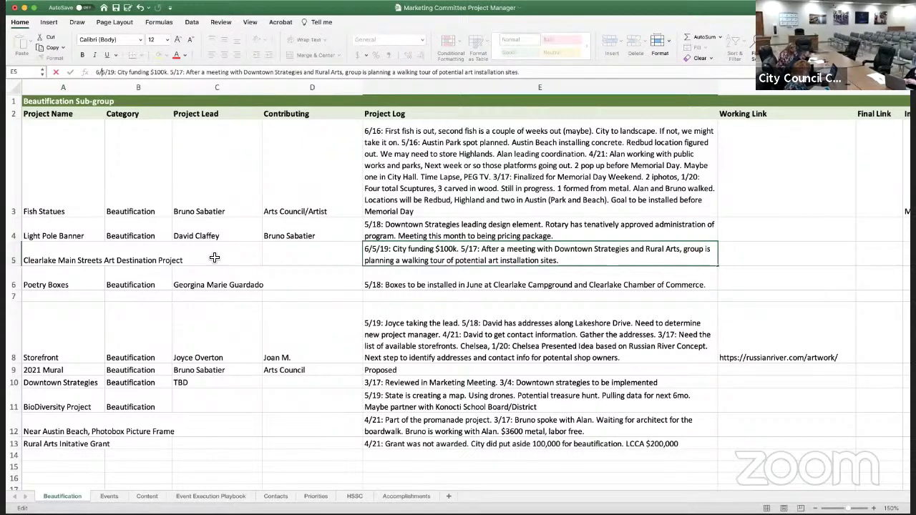
type("2")
key("BackSpace")
type("16")
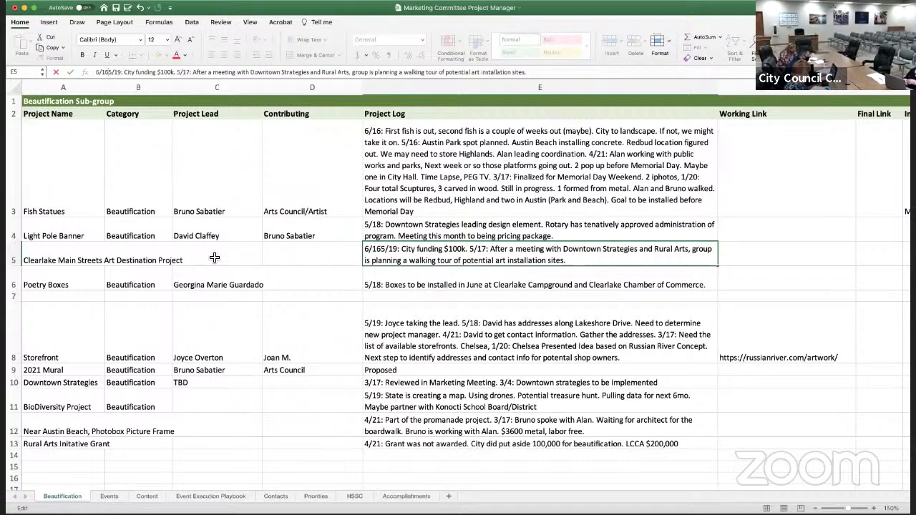
type(":")
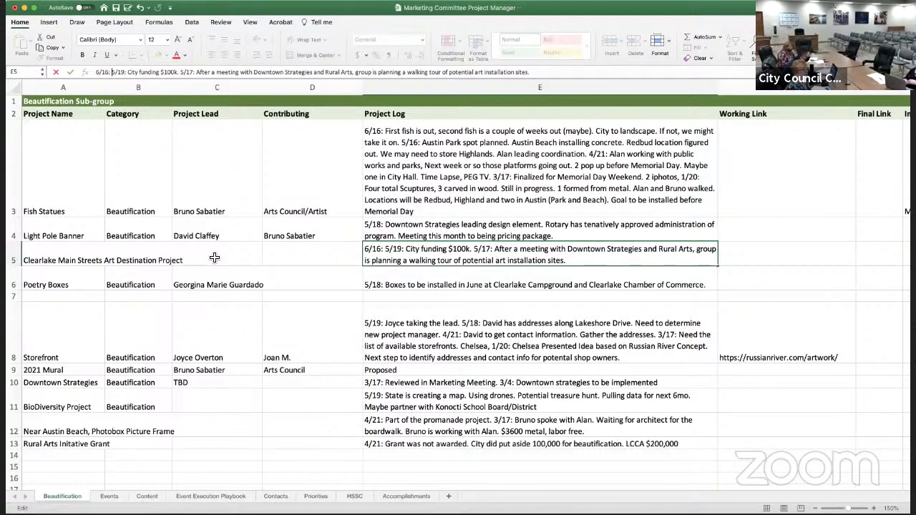
type("Vilo")
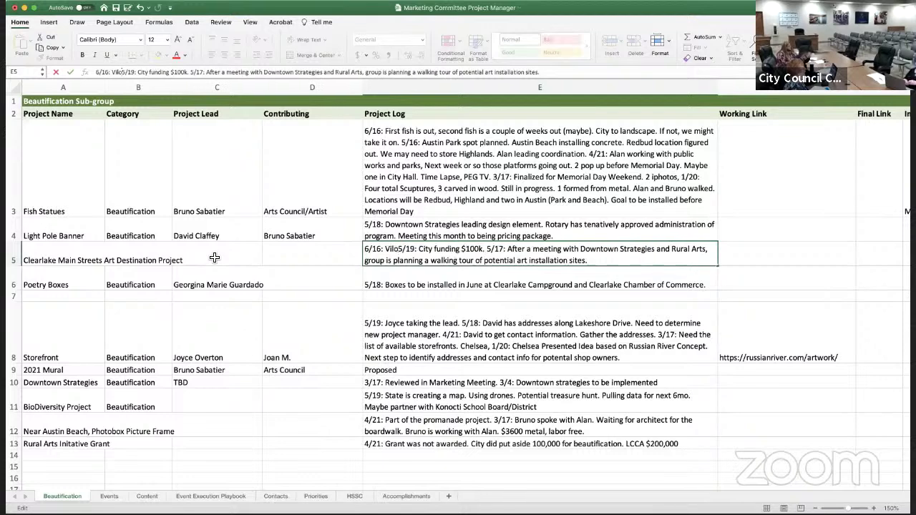
key("BackSpace")
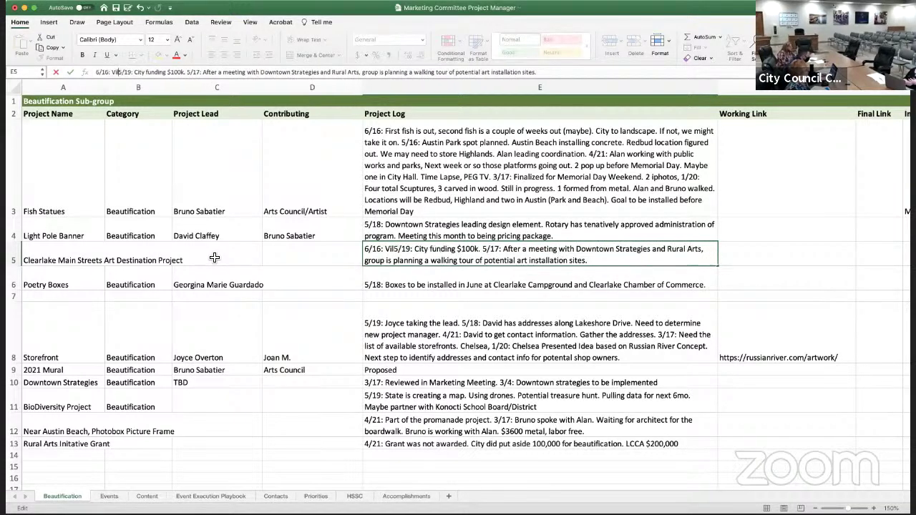
key("BackSpace")
key("BackSpace")
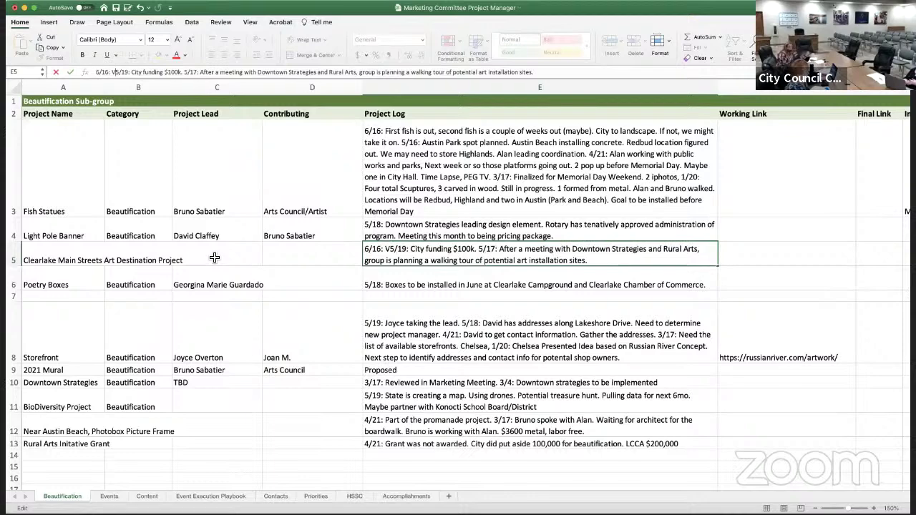
type("to be  ")
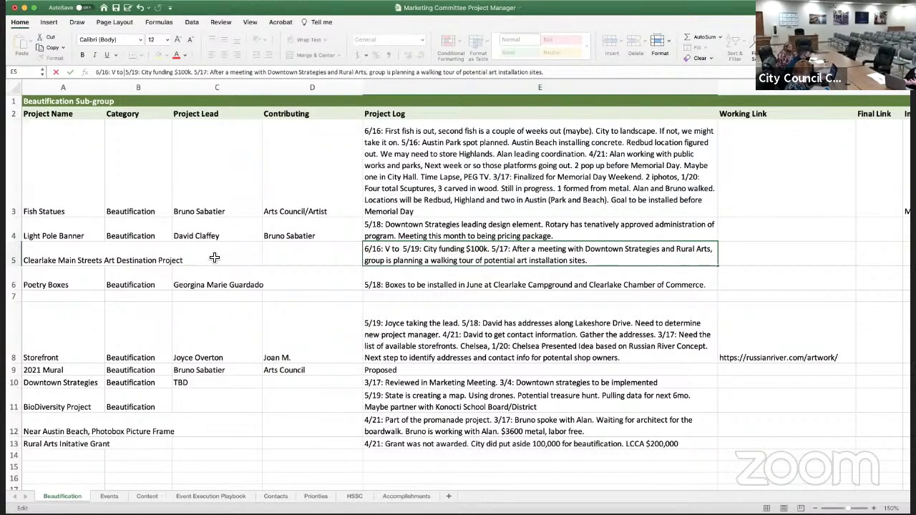
type("project manage")
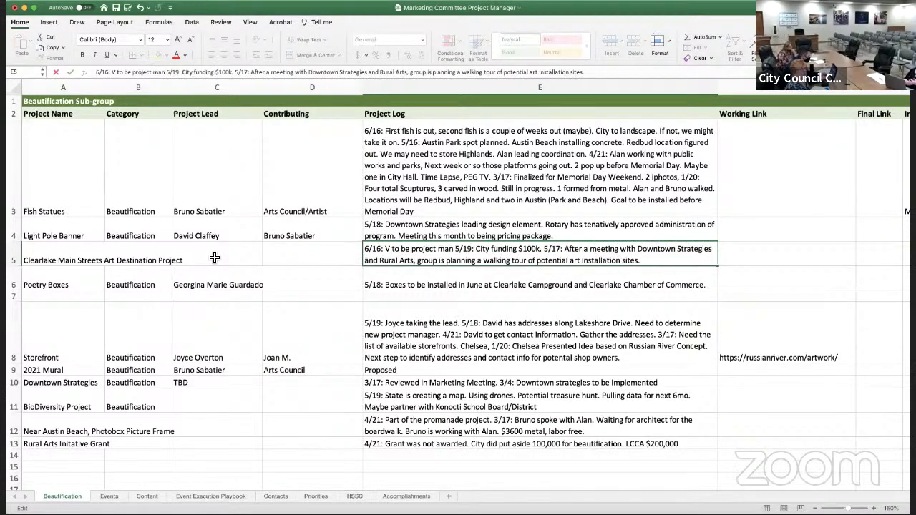
type("r to do ")
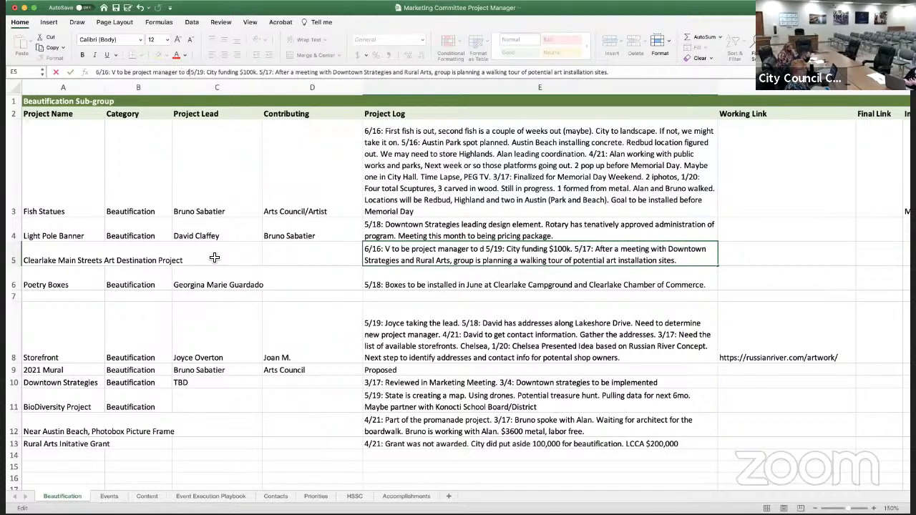
type("the install")
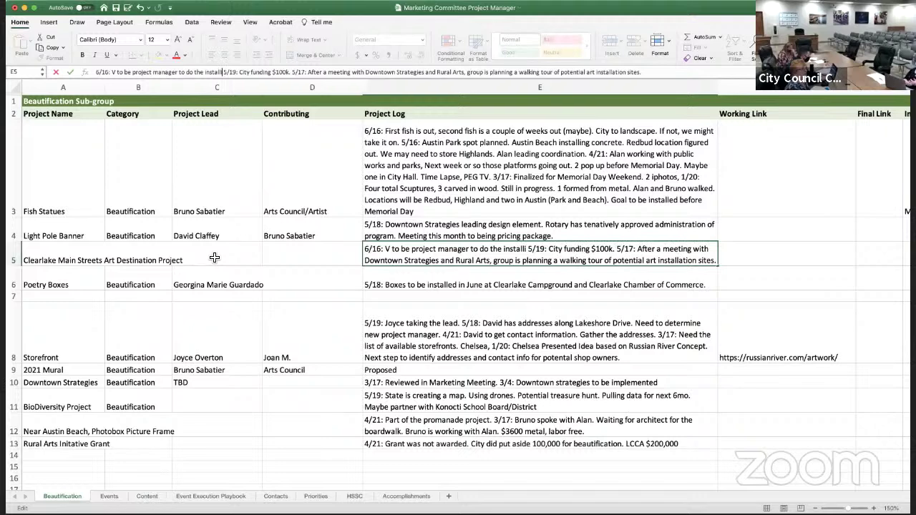
type("ation.")
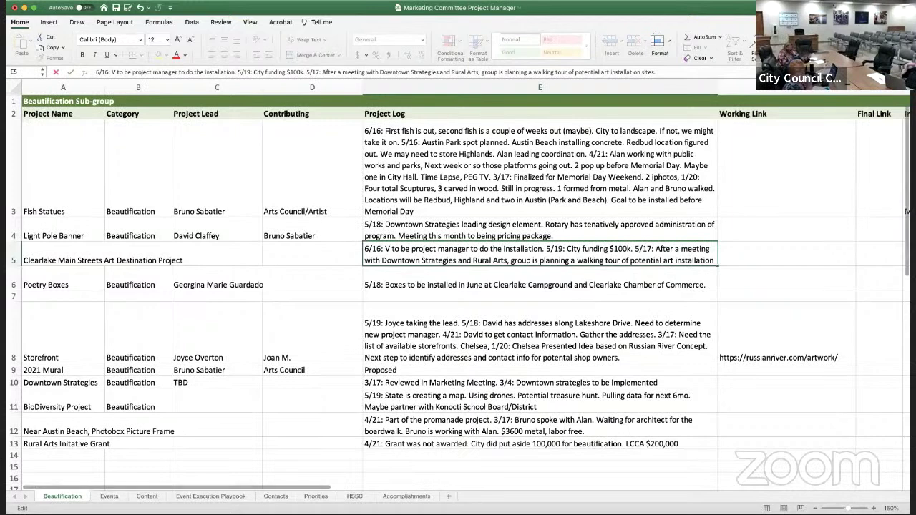
left_click(108, 496)
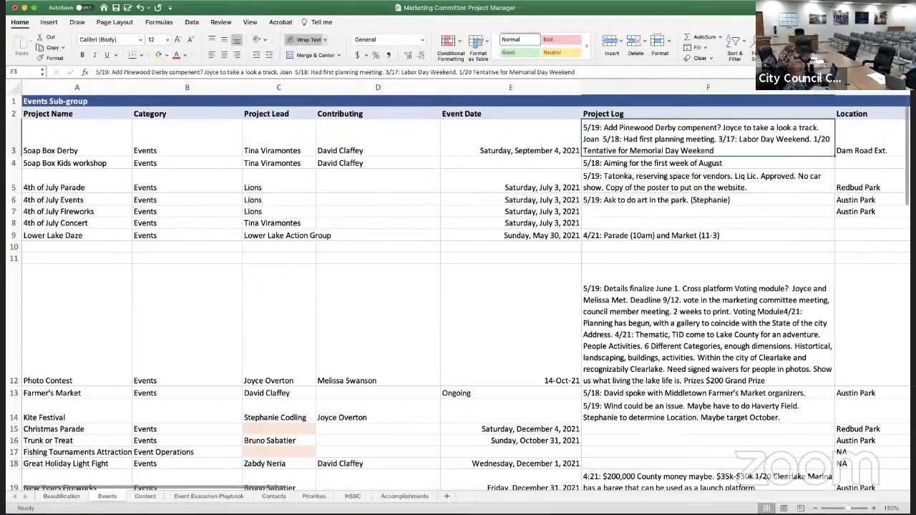
Open the Soap Box Derby log in F3 with a 6/16 note: review team, new starting area, kids' workshop, same rules
left_click(72, 146)
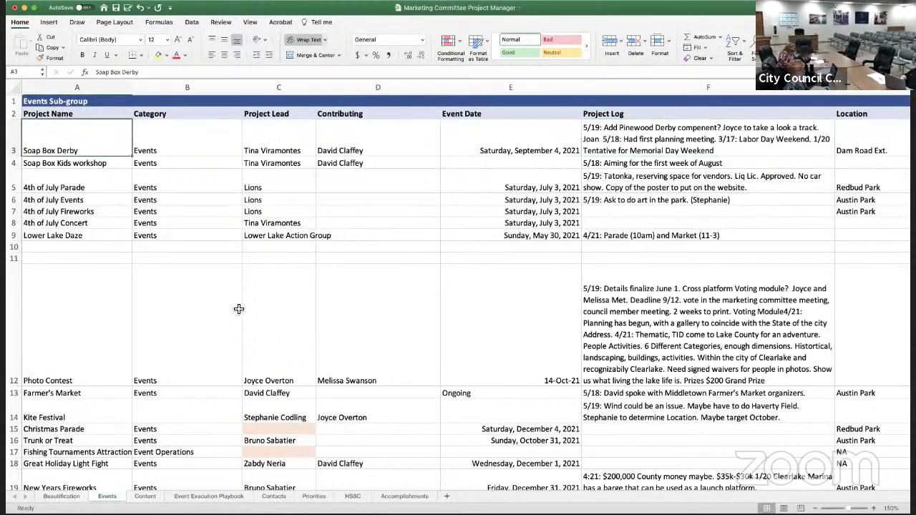
left_click(266, 213)
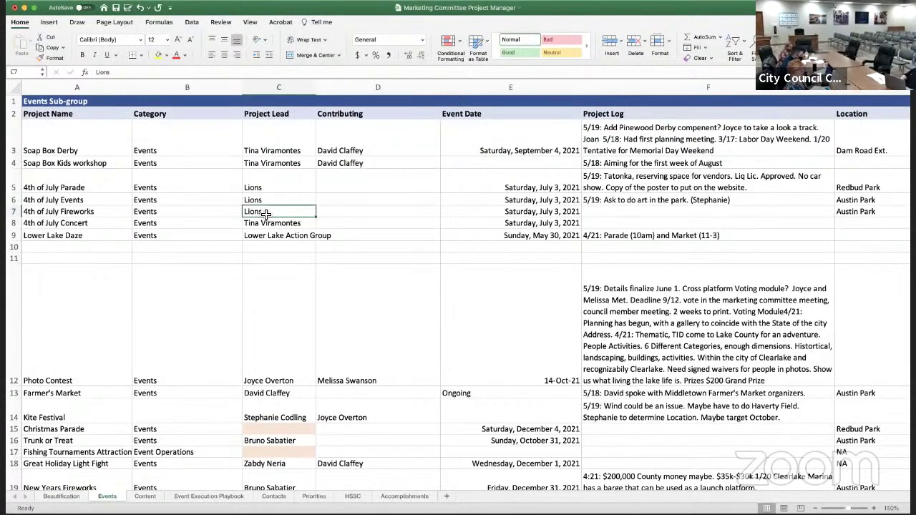
left_click(605, 136)
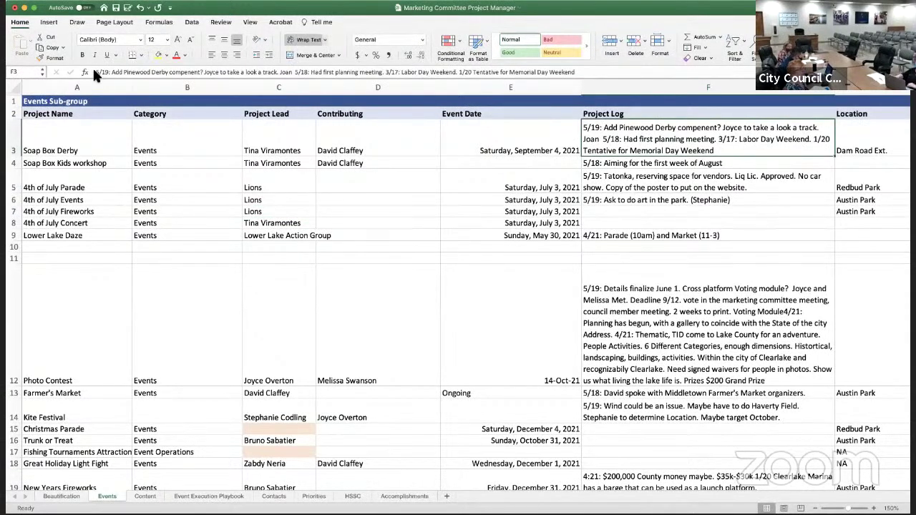
left_click(93, 68)
type("6/")
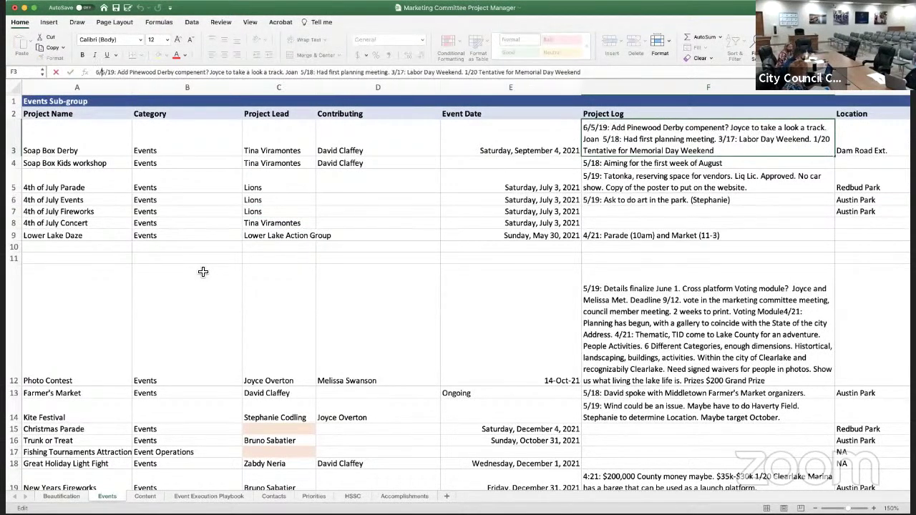
type("16:")
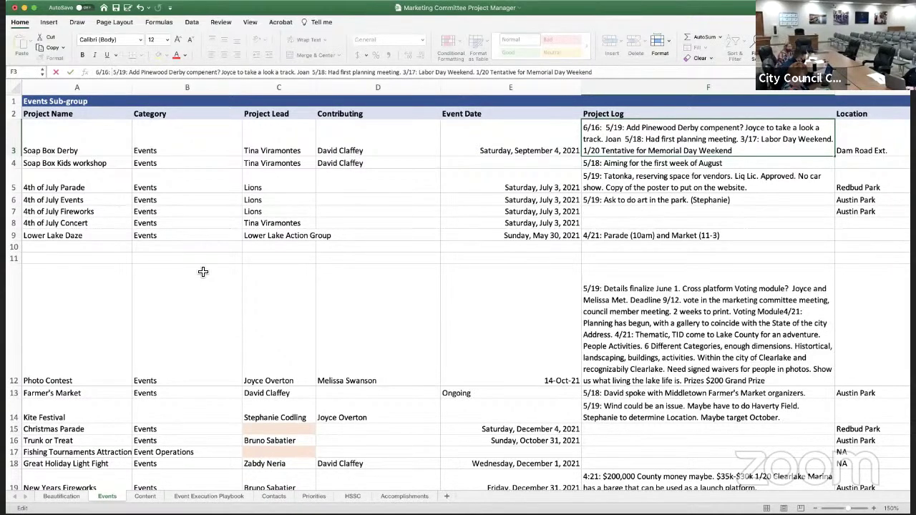
type("Tina has for")
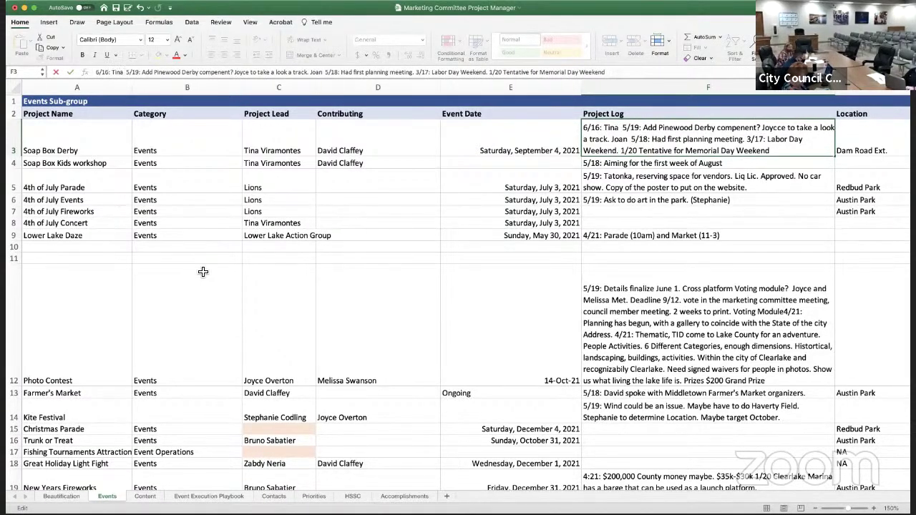
type("med a team.")
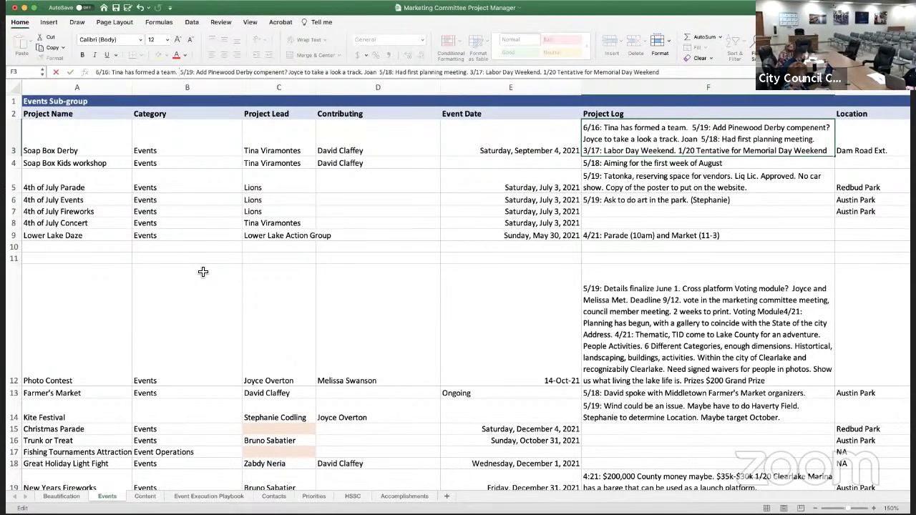
key("BackSpace")
key("BackSpace")
type("to review ")
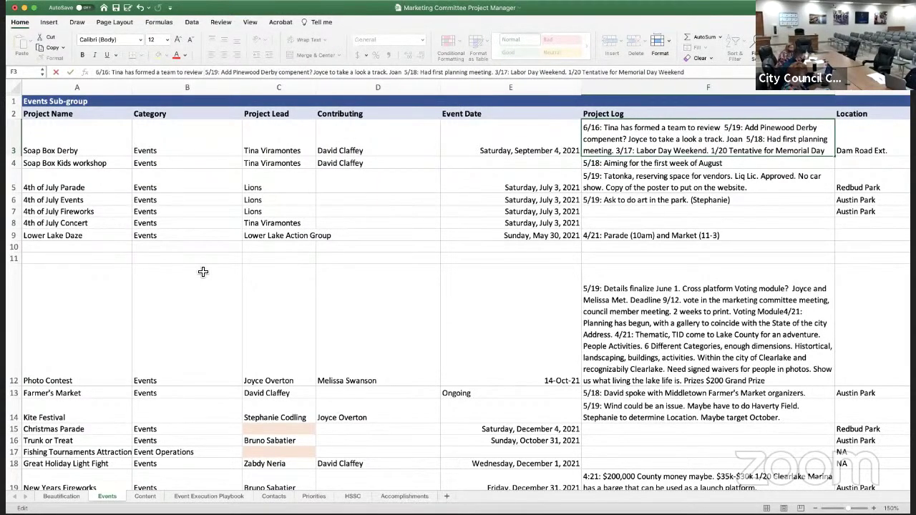
type("last race")
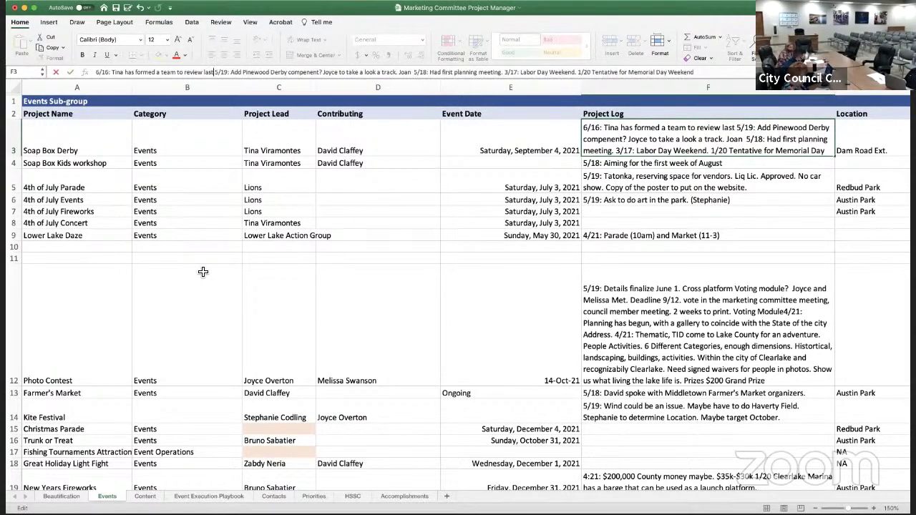
type(" and plan new")
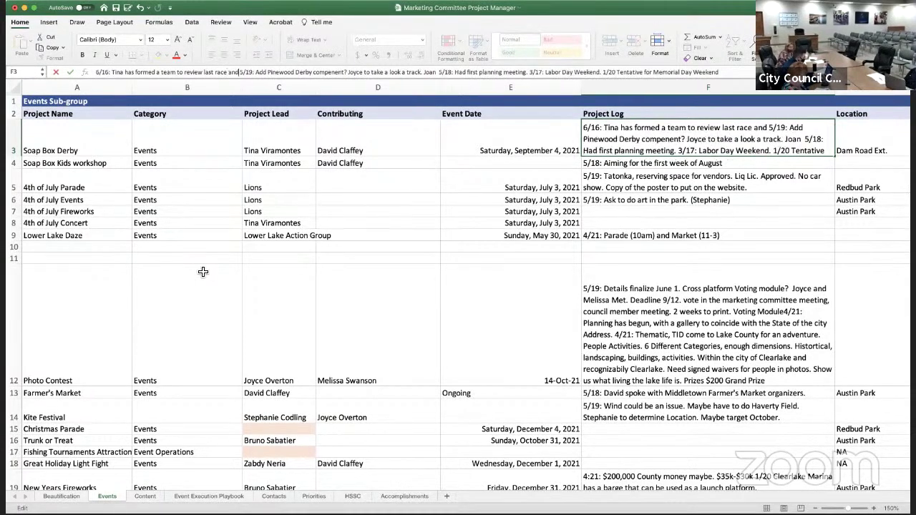
type(". Ne")
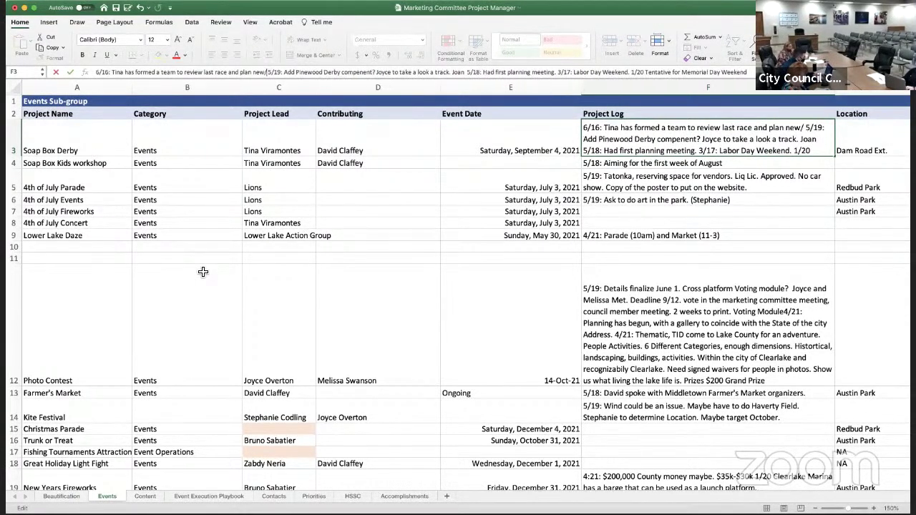
type("w starting area")
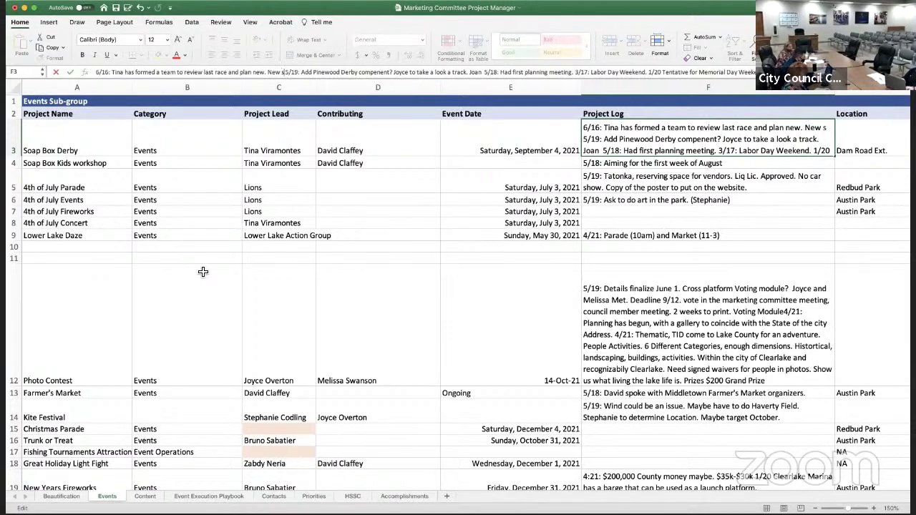
type(". ")
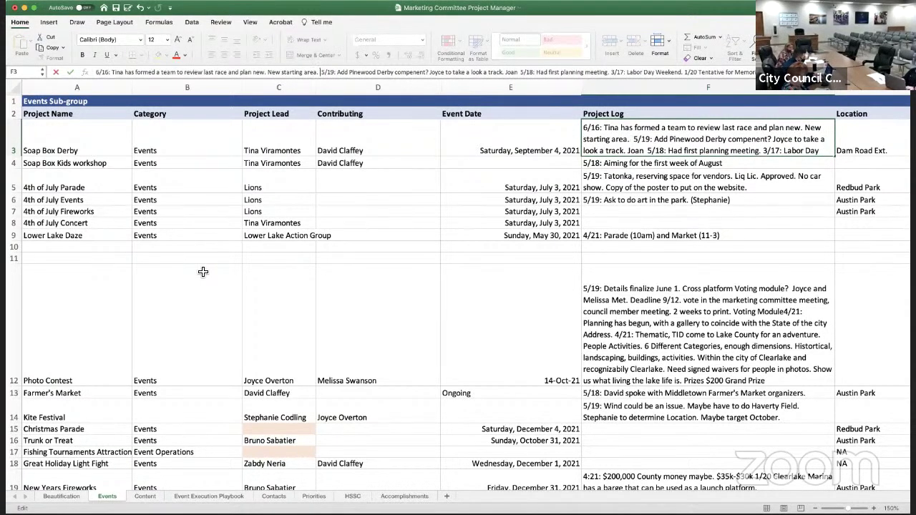
type("Workshop")
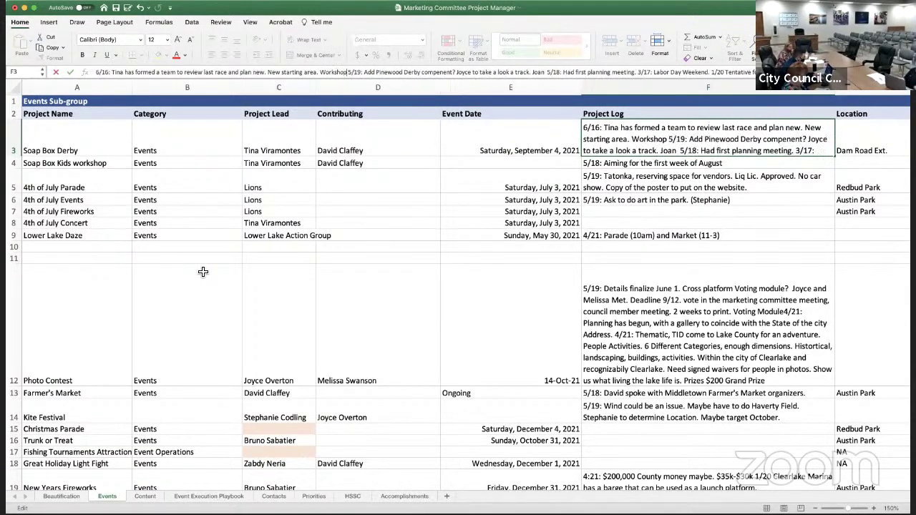
type(" for k")
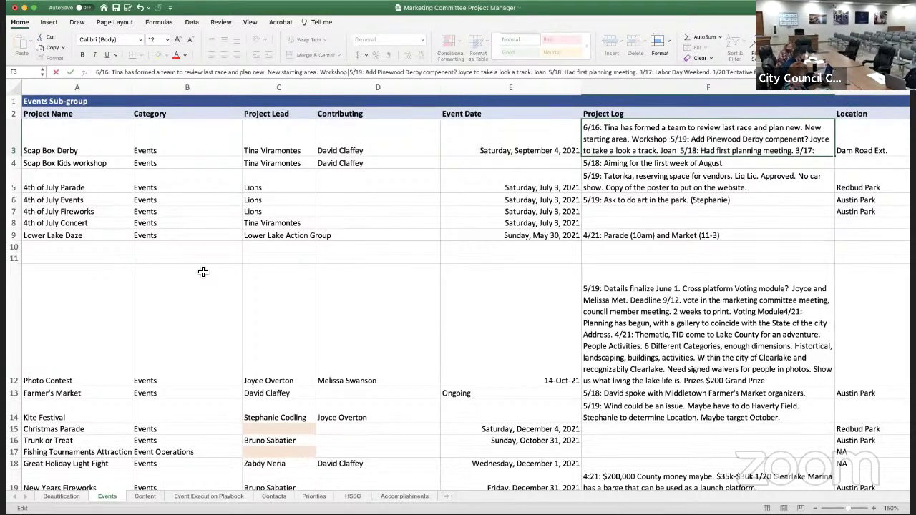
type("ids to make ")
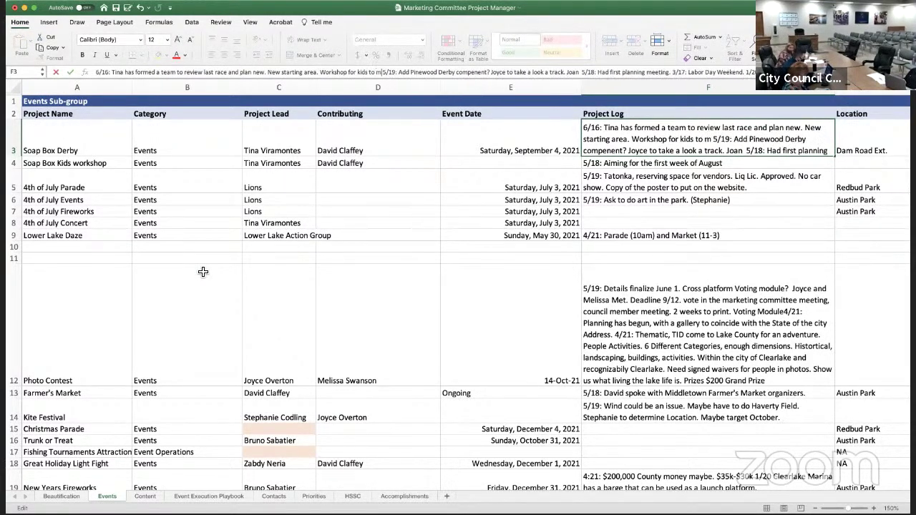
type("cars w")
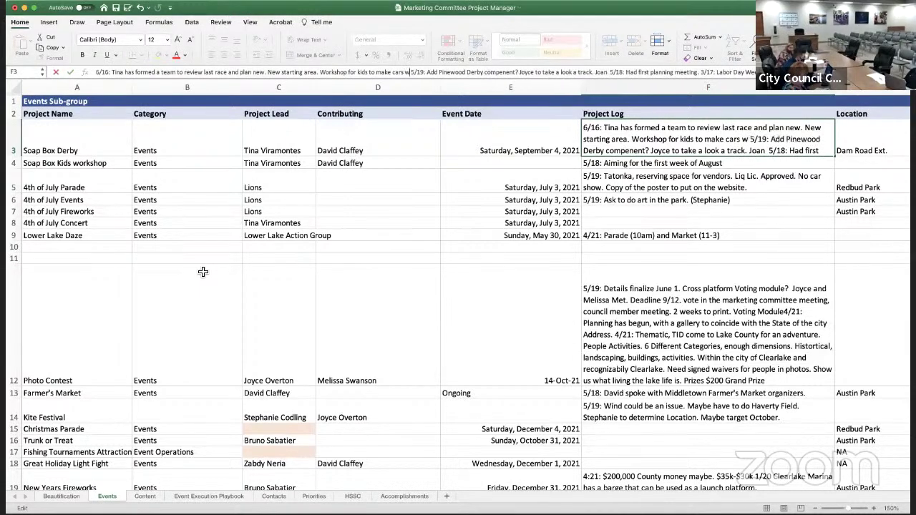
type("eeks pri")
type("or to event.")
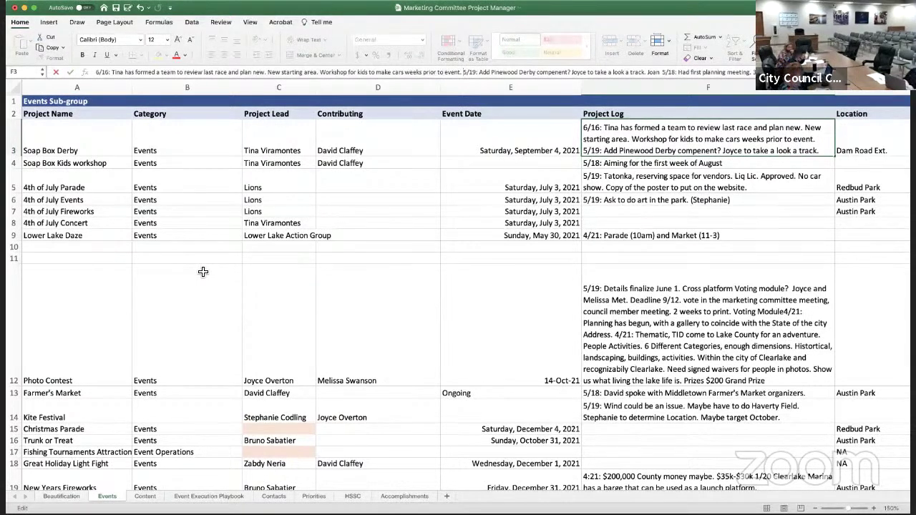
type(" Same rules. ")
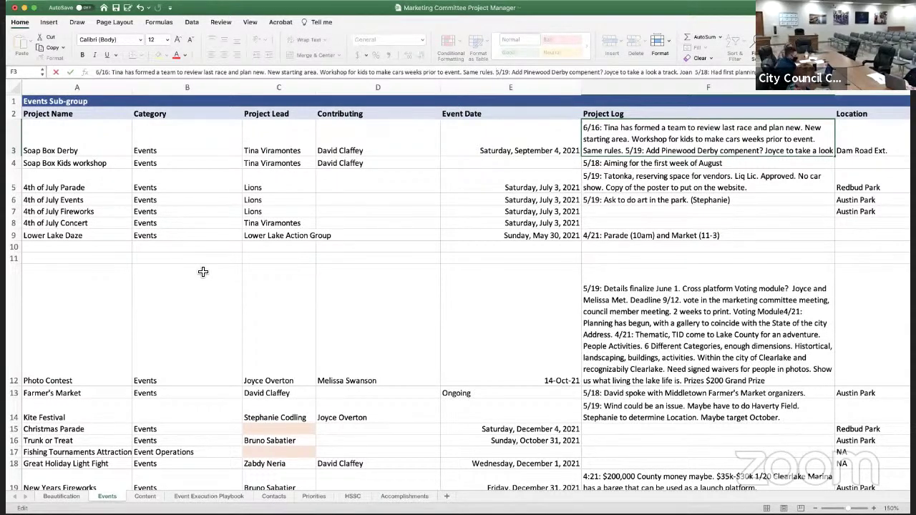
type("Advet")
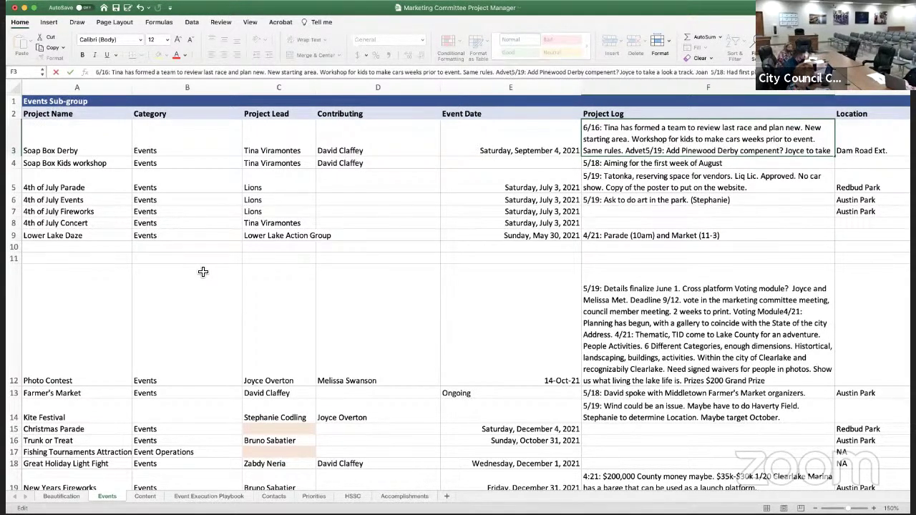
Fix the misspelt word so the 6/16 note reads 'Advertising can begin.'
key("BackSpace")
type("rtising.")
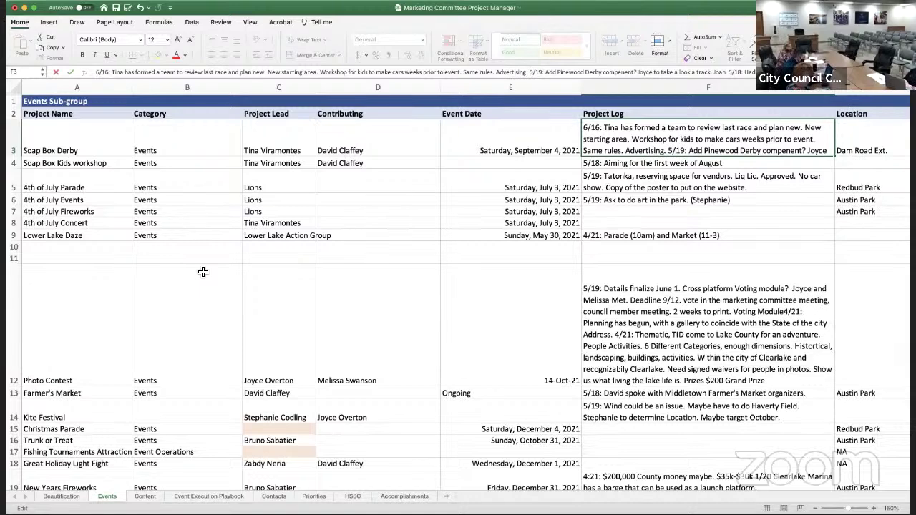
key("BackSpace")
key("BackSpace")
type("can begin")
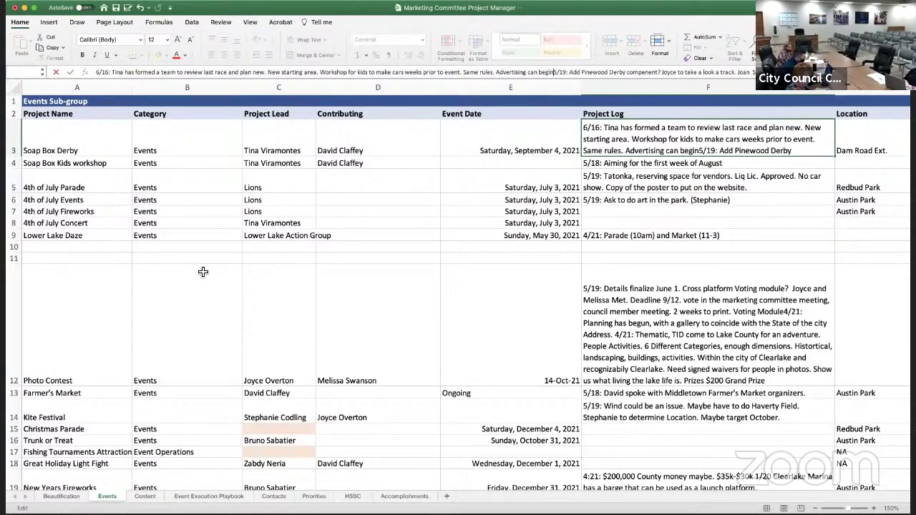
type(".")
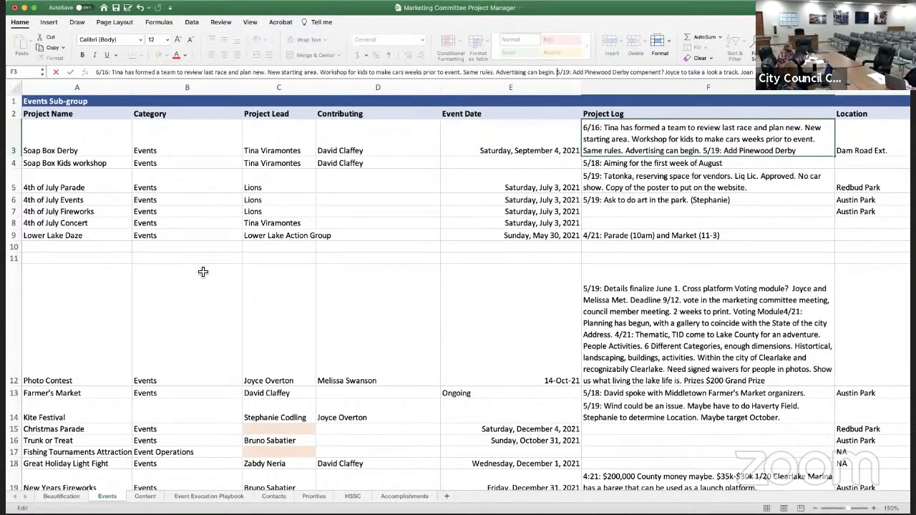
Add that the chief has challenged local agencies, ahead of the 5/19 entry
type("Wi")
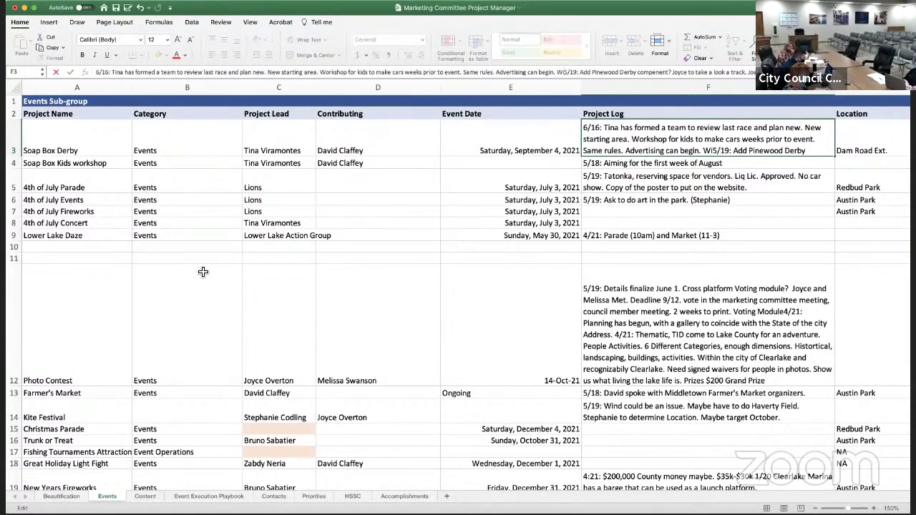
key("BackSpace")
key("BackSpace")
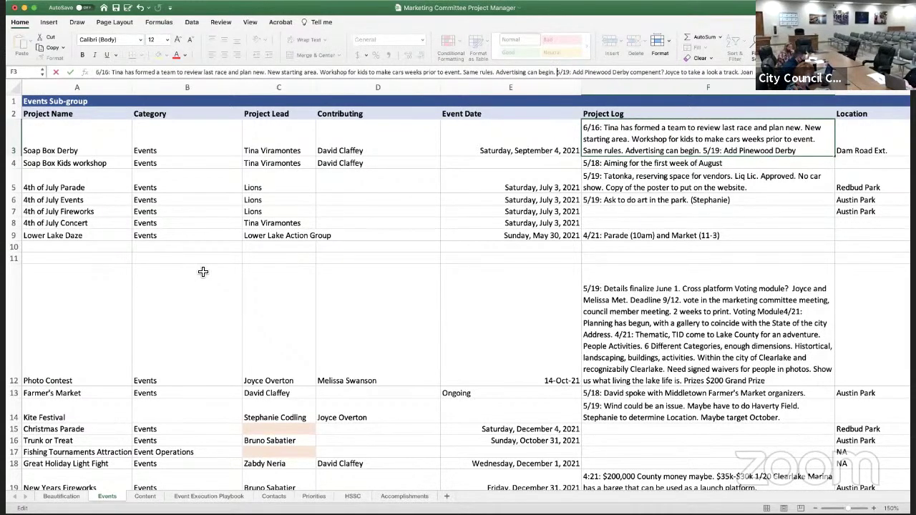
type("Chief Sap")
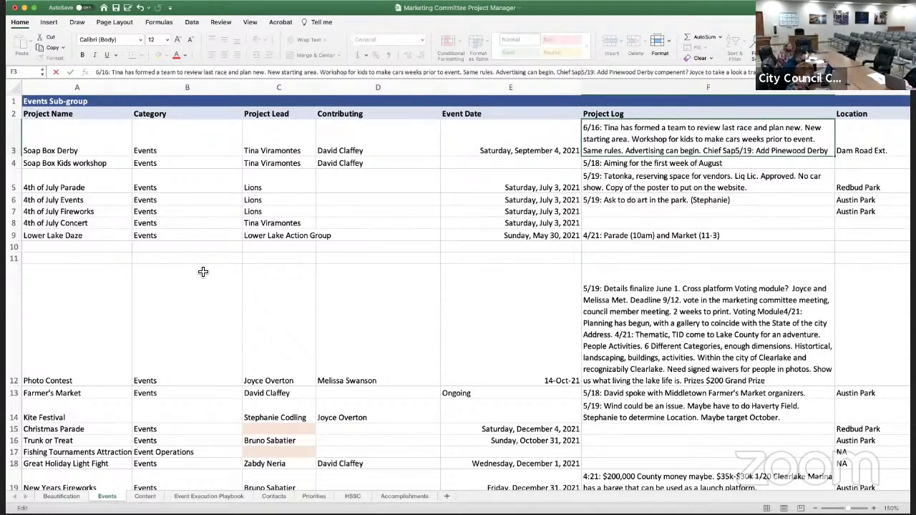
type("eta ")
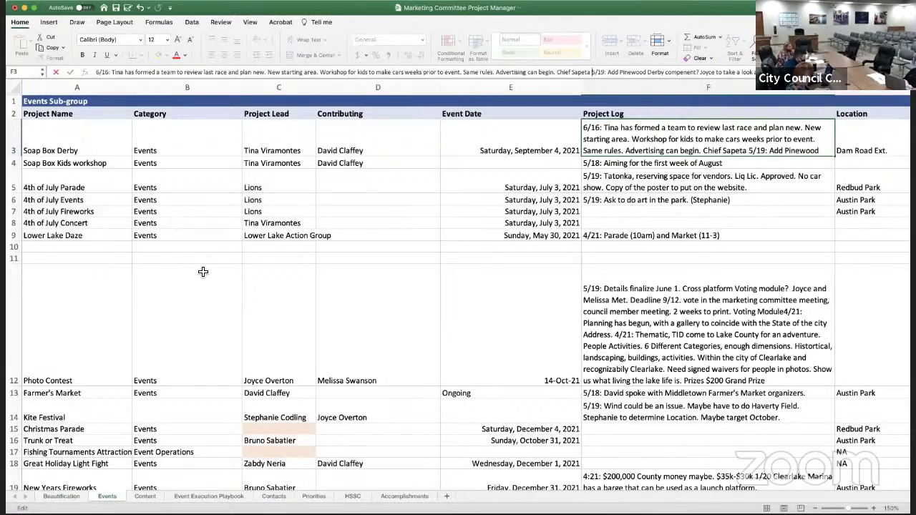
type("has ")
type("challenged local ")
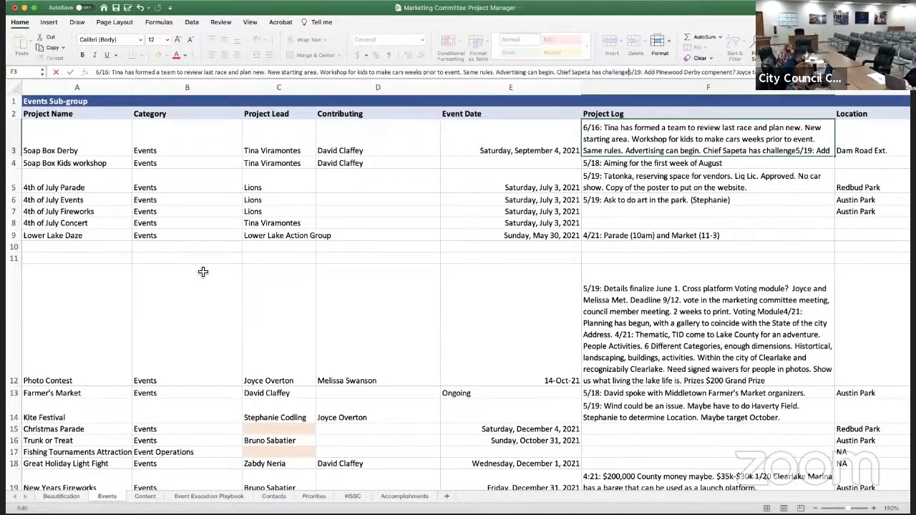
type("agencies.")
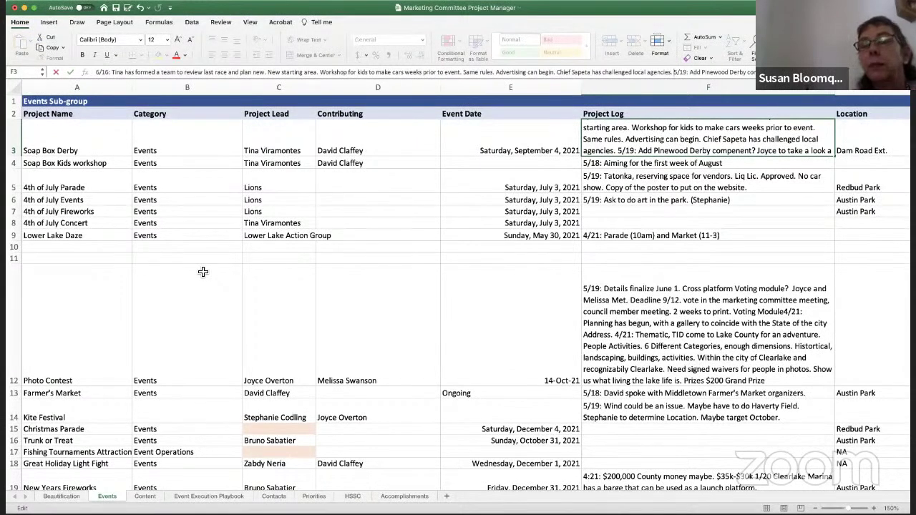
Extend the 6/16 note: a member's daughter will shoot video, one confirmed sponsor, new sponsorship levels
type("Sapeta ha")
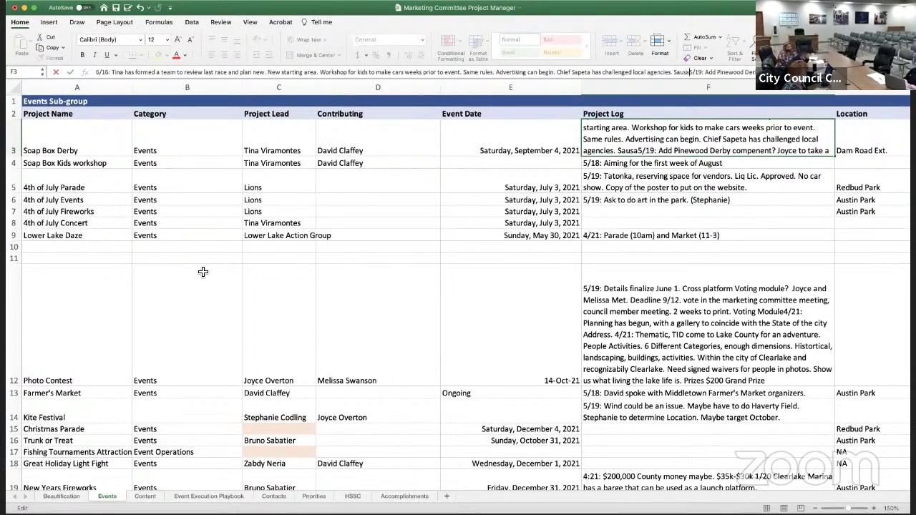
type("s challenged local agencies. Susan ")
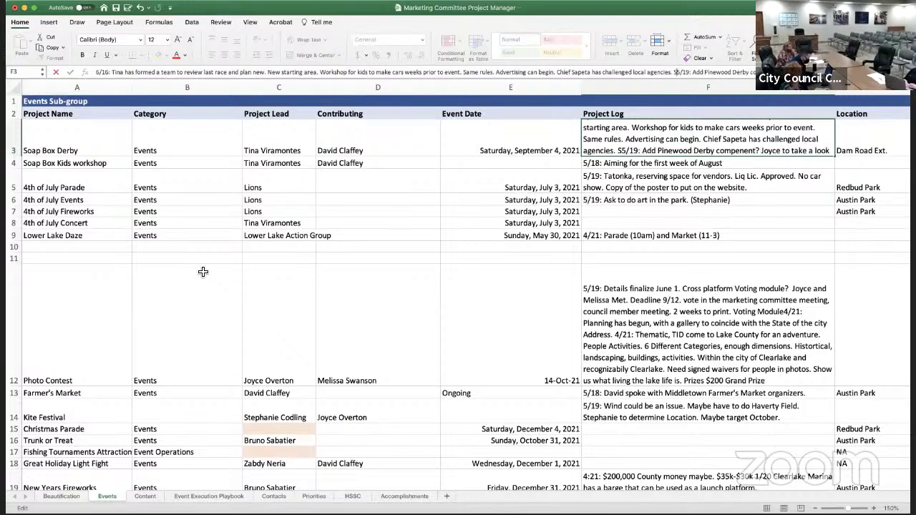
type("daughter to ")
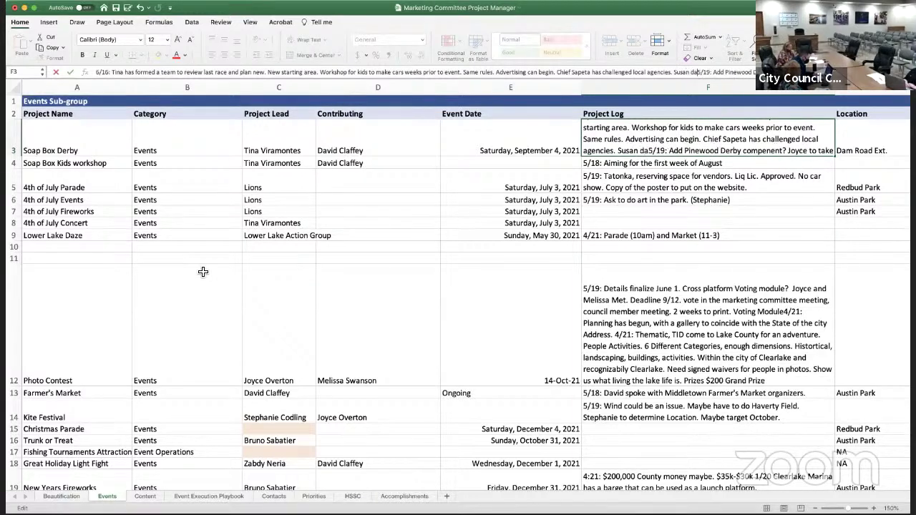
type("shoot video. ")
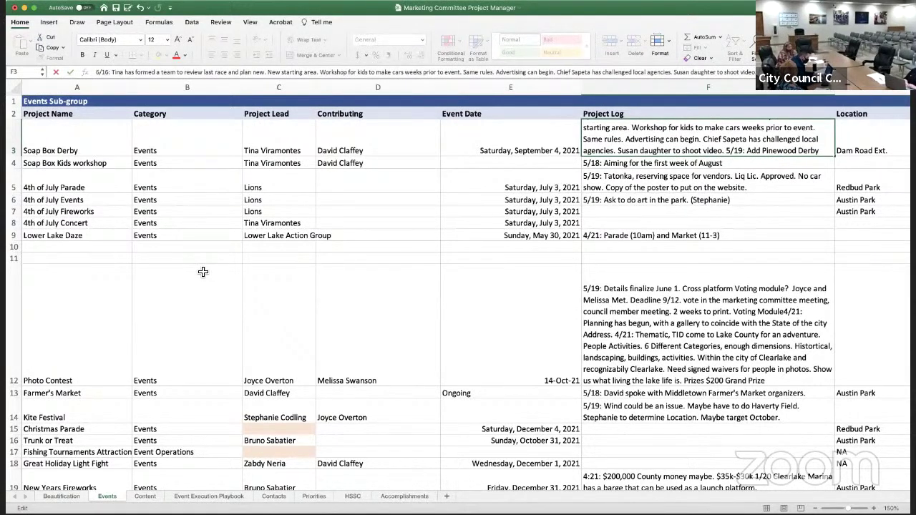
type("One confirmed ")
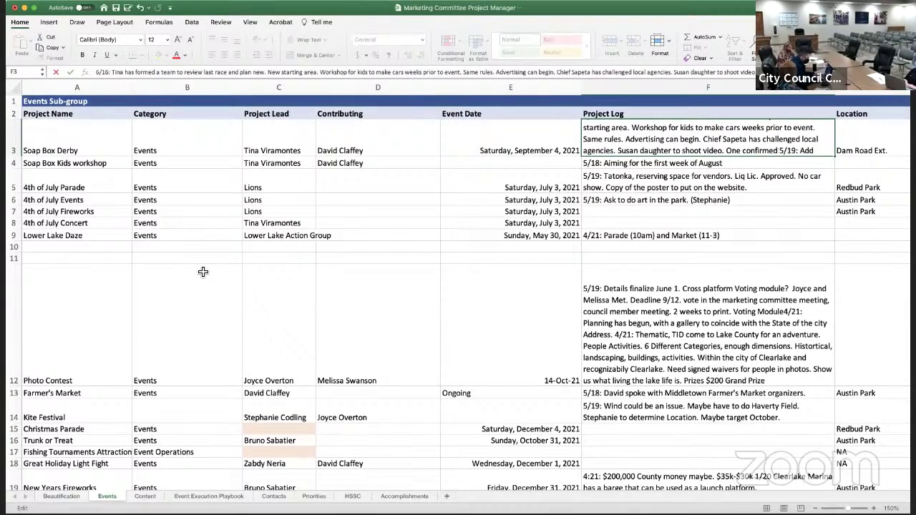
type("sponsor")
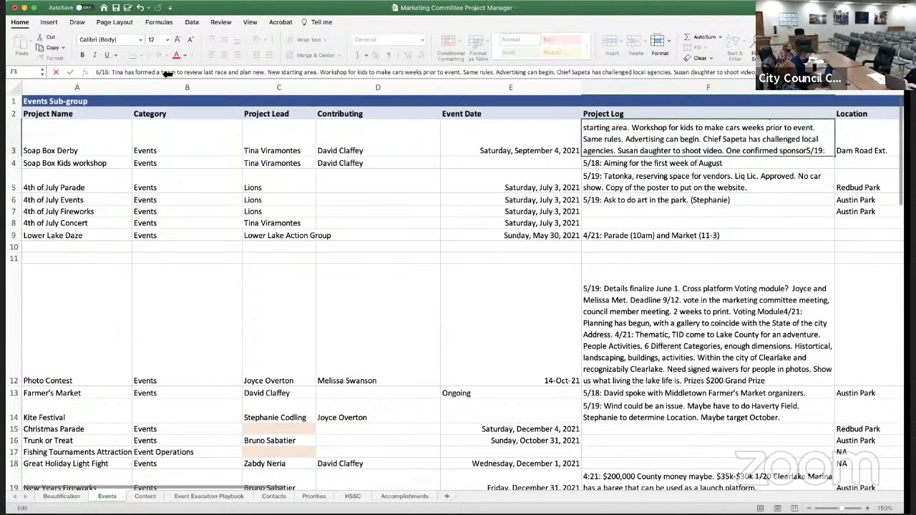
double_click(331, 7)
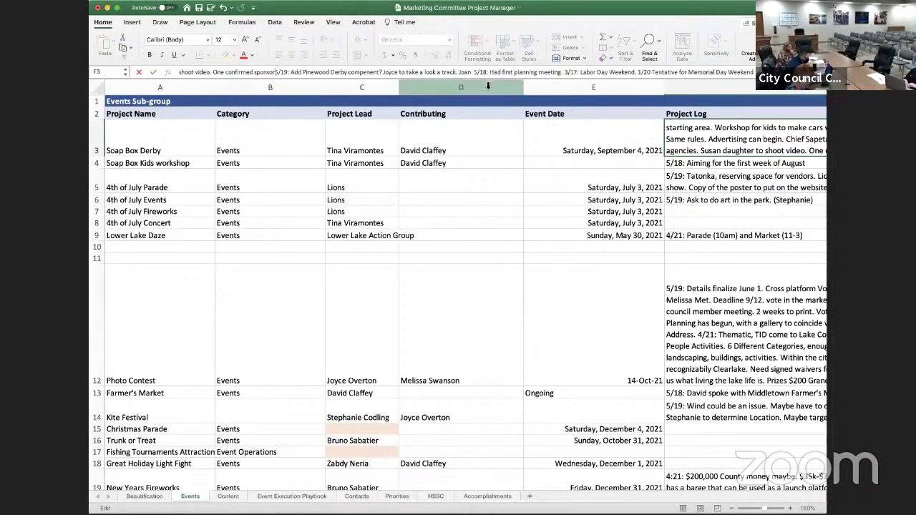
type(". New levels of ")
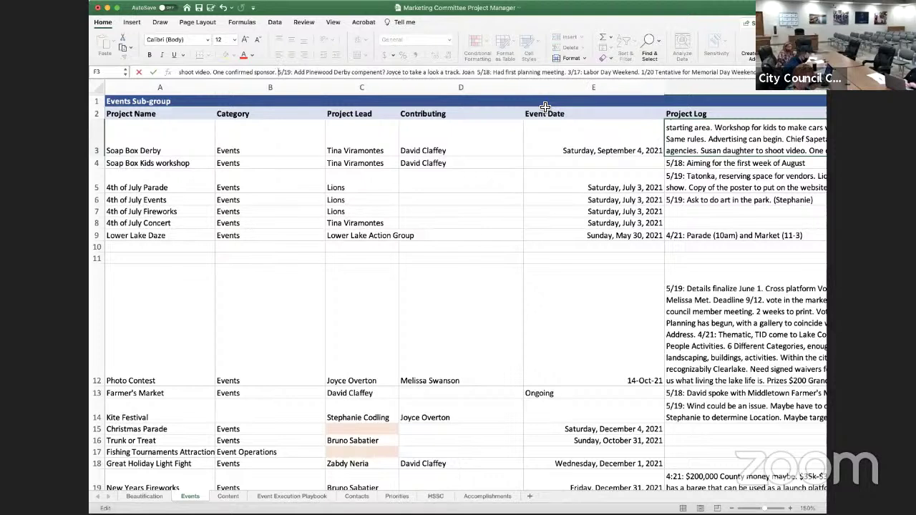
type("spons")
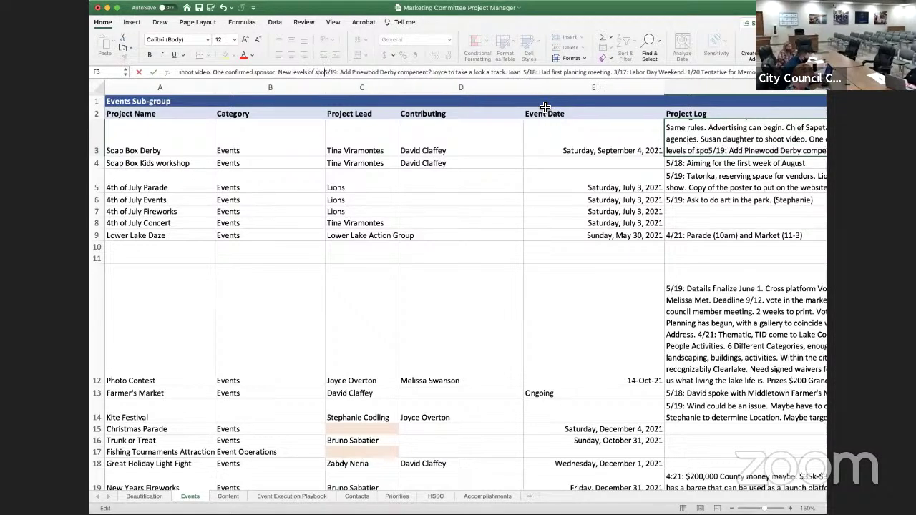
type("orshi")
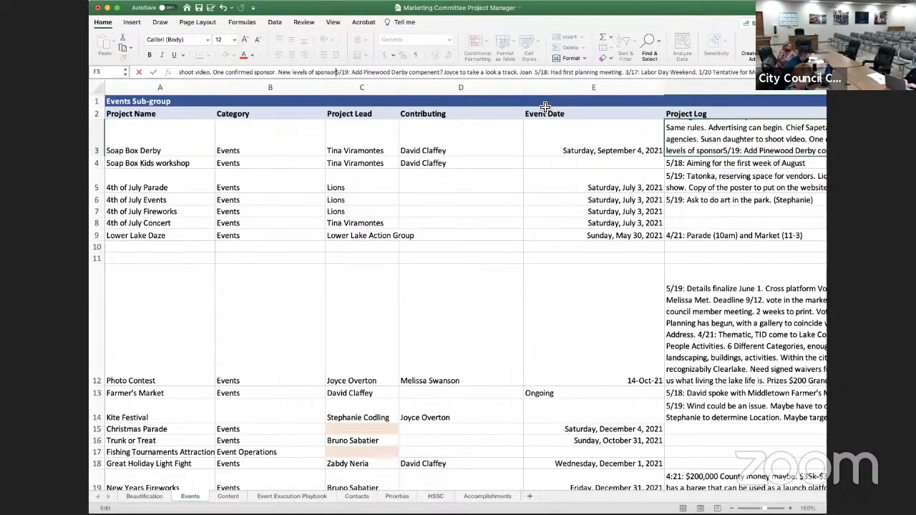
type("ps.")
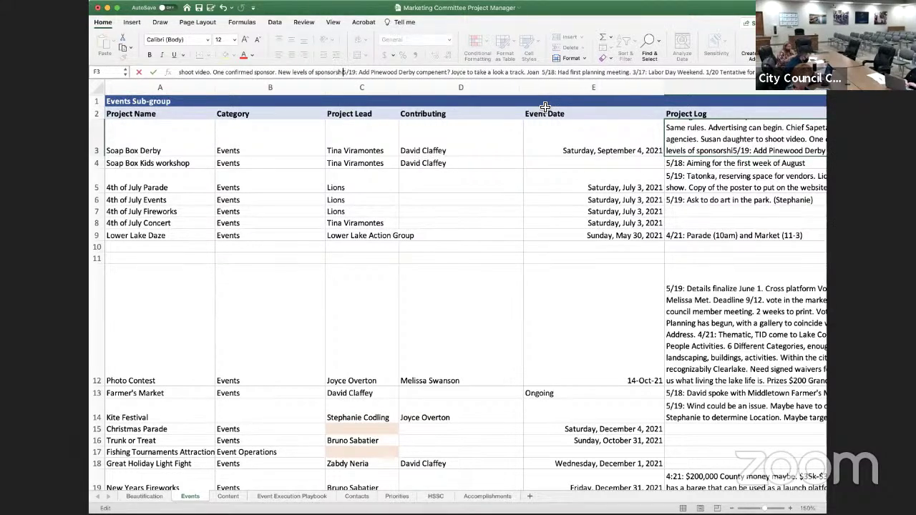
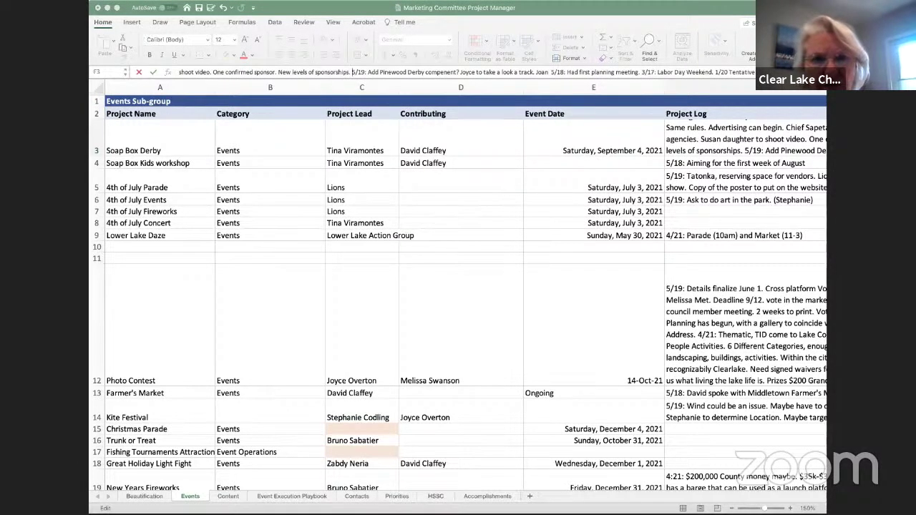
Commit the Soap Box Derby log entry and begin the 4th of July Concert log with '6/16:'
left_click(153, 309)
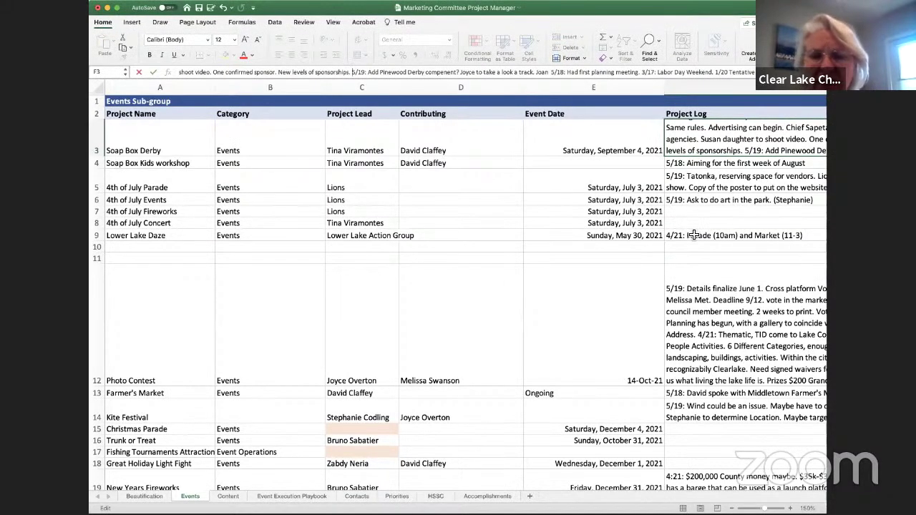
left_click(691, 235)
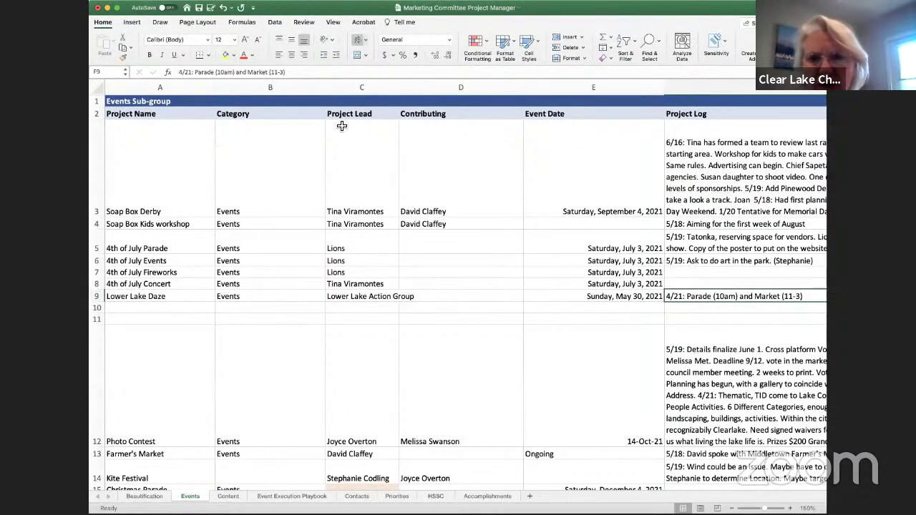
left_click(680, 287)
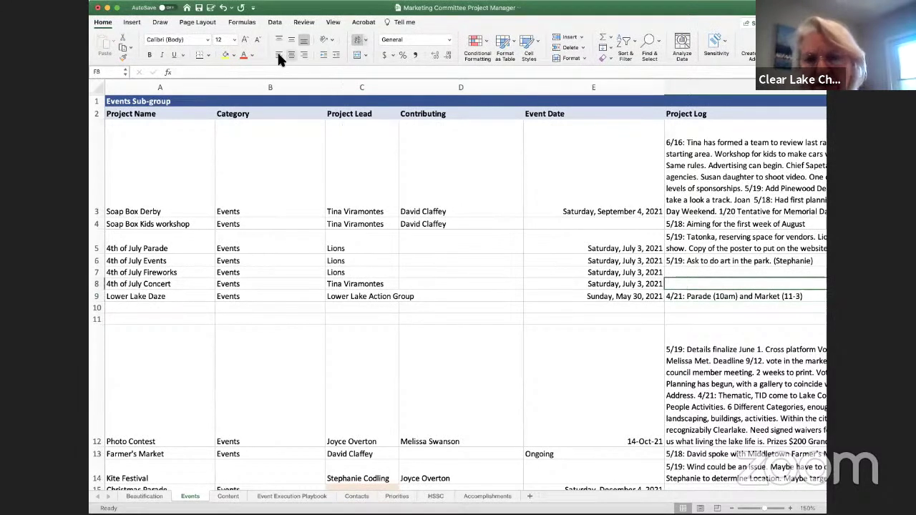
left_click(189, 69)
type("6/")
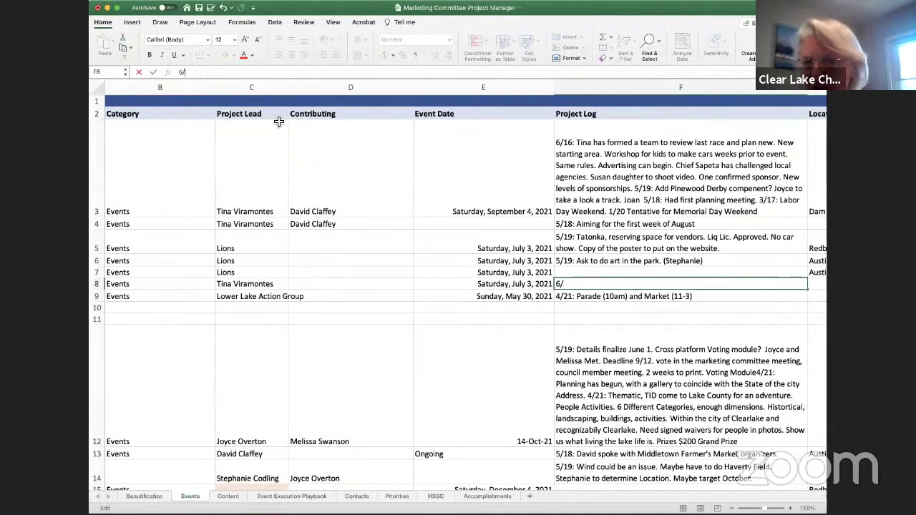
type("16")
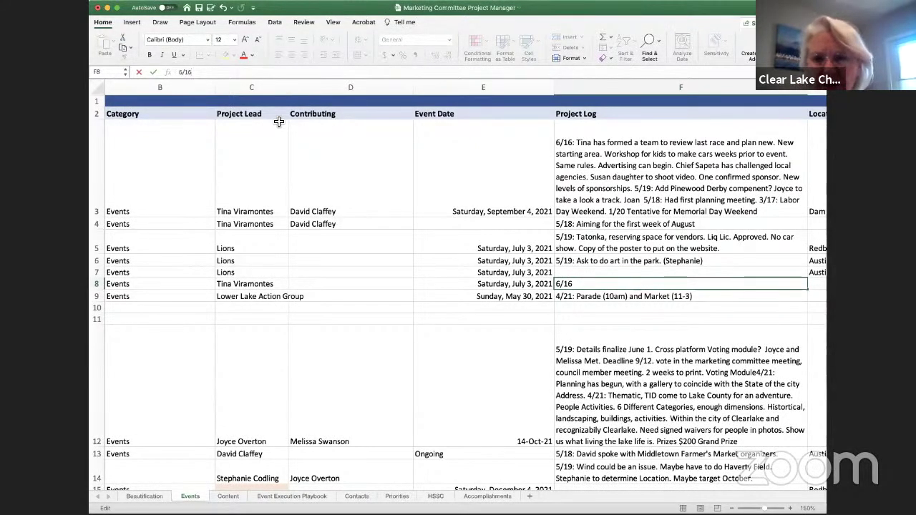
type(":")
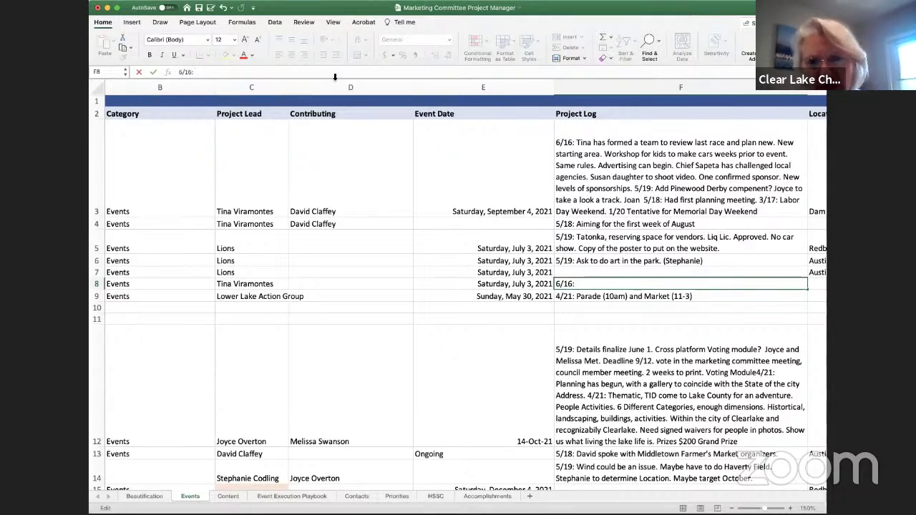
Prepend a 6/16 note naming the barricades contact to the 4th of July Parade log in F5
scroll(406, 218, "left", 2)
scroll(406, 218, "down", 1)
scroll(687, 272, "up", 1)
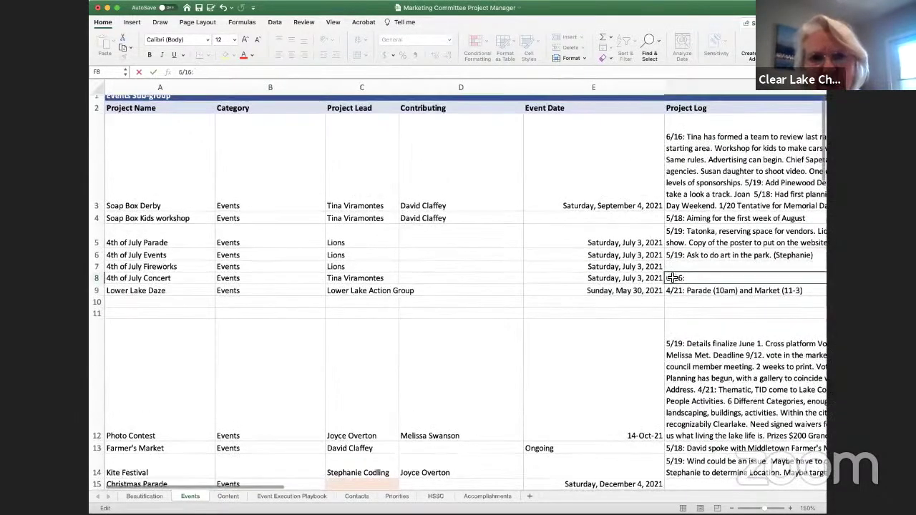
left_click(690, 247)
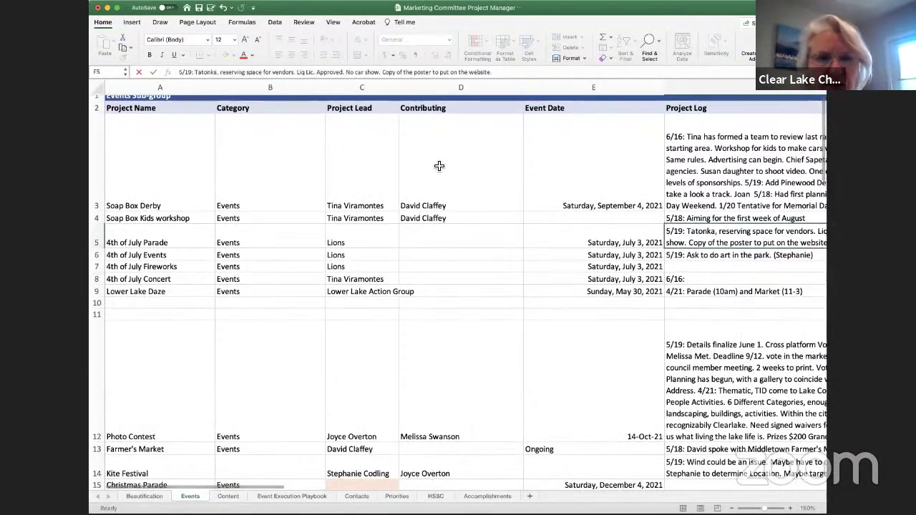
left_click(179, 72)
type("6/16: ")
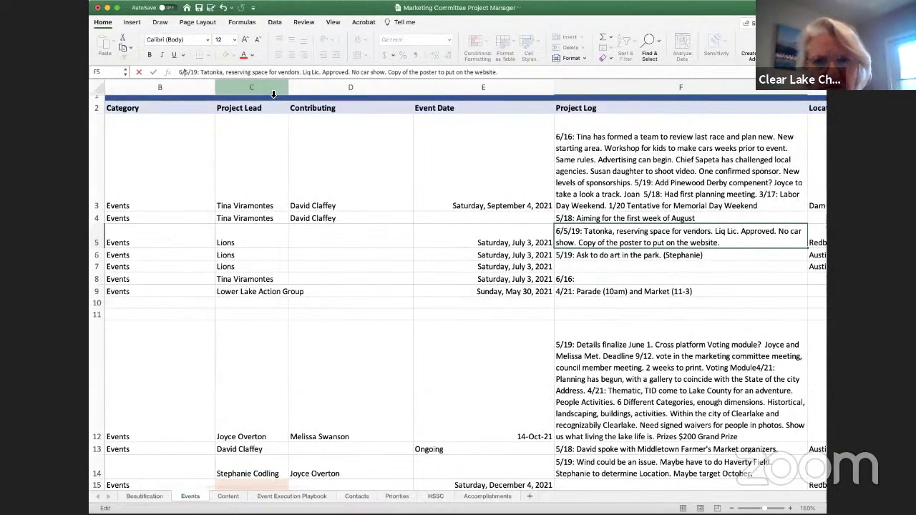
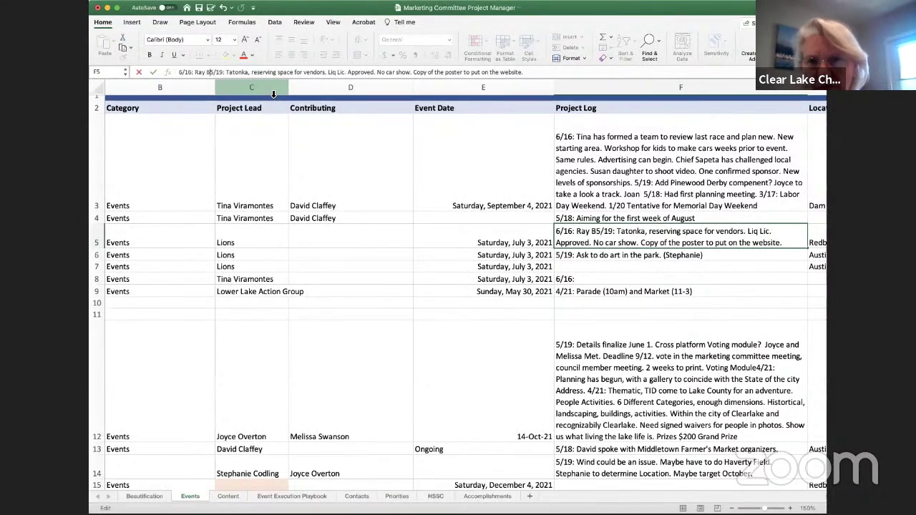
type("bar")
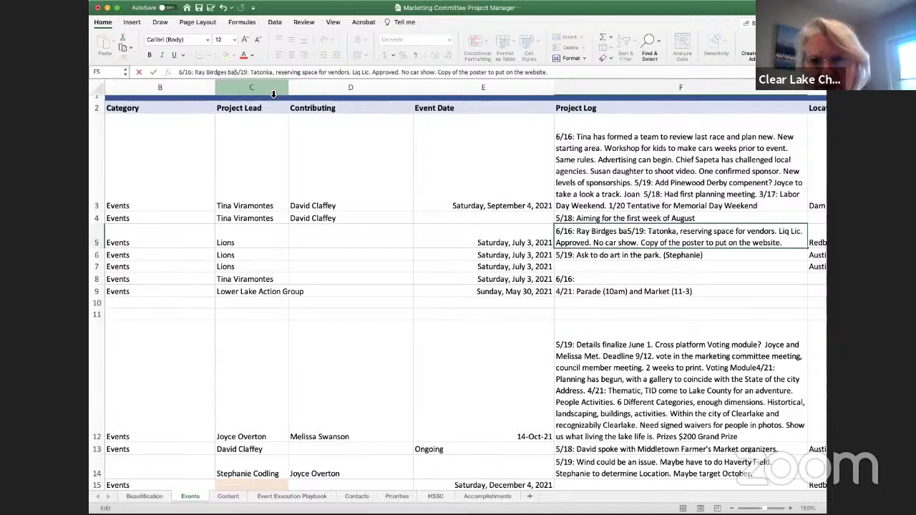
type("icaddes")
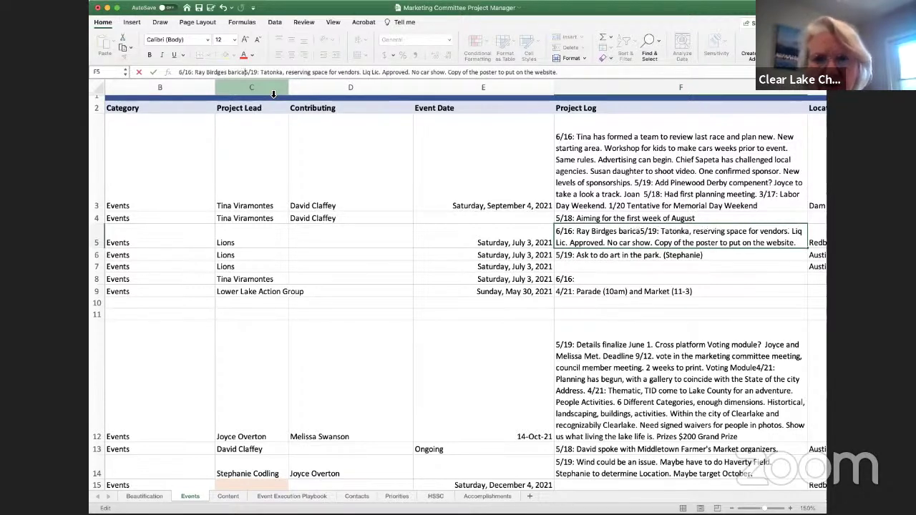
key("BackSpace")
key("BackSpace")
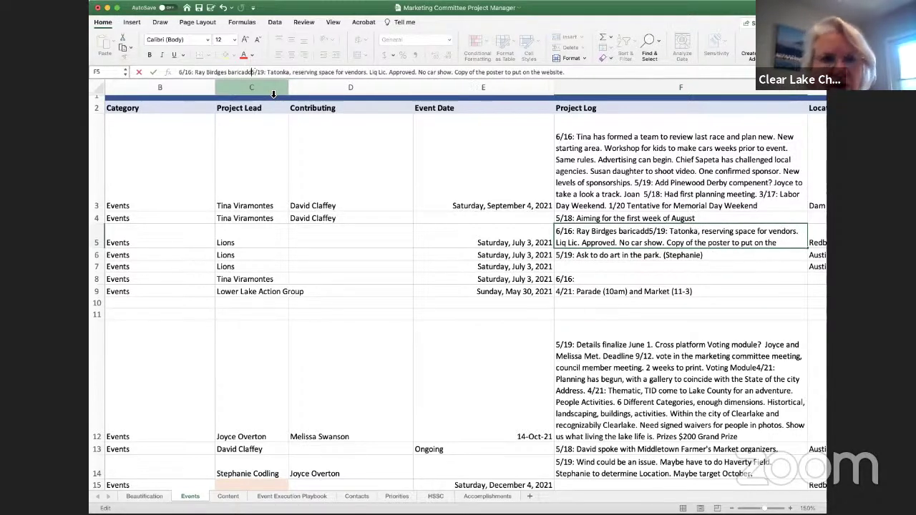
key("BackSpace")
type("es.")
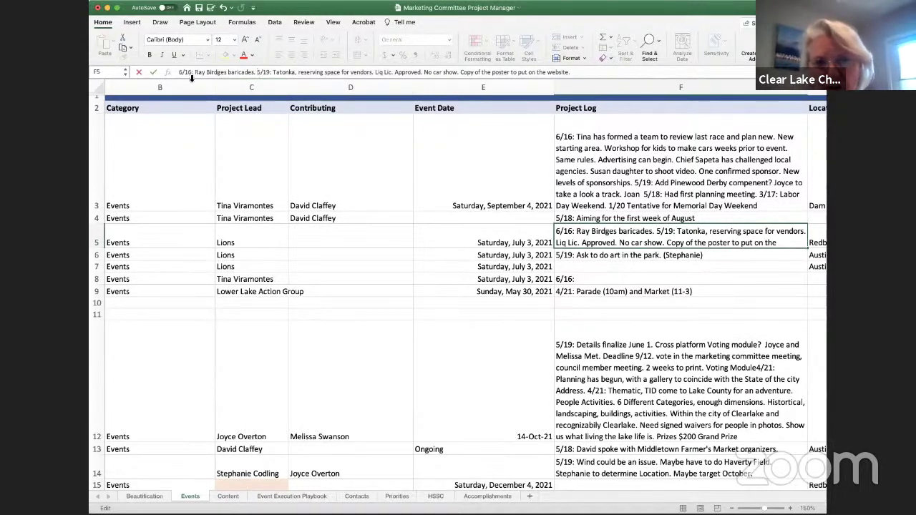
Fix the misspelled contact name in the Parade note and commit the entry
left_click(213, 73)
key("BackSpace")
key("BackSpace")
type("ri")
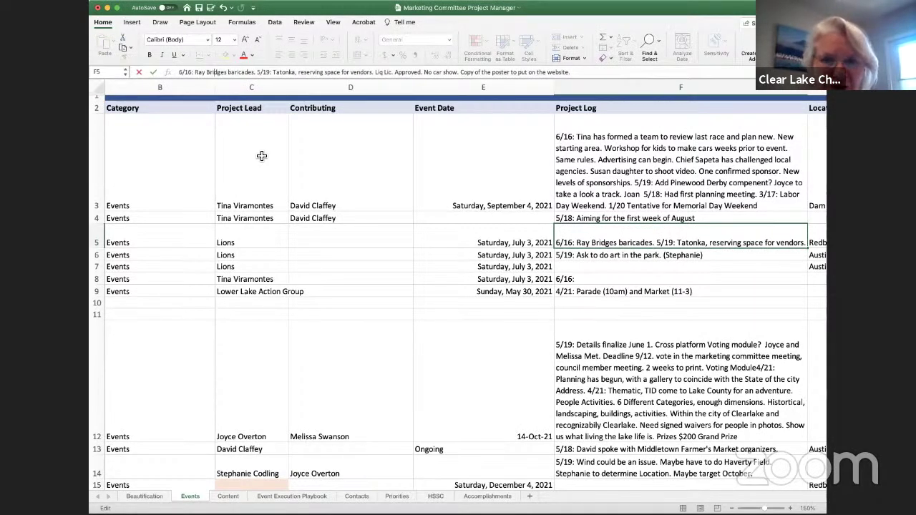
key("ctrl+Return")
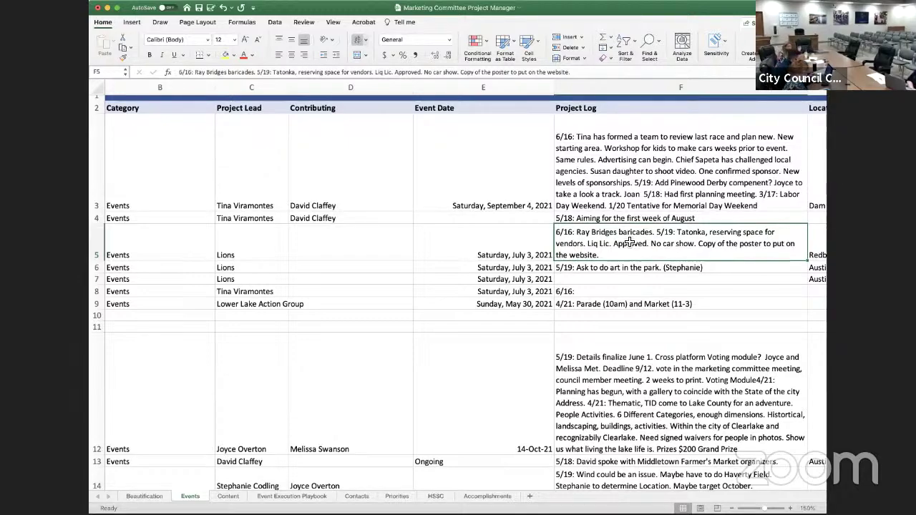
scroll(651, 278, "left", 1)
Make the 4th of July Concert log in F8 read '6/16: Starts at 6.' and commit it
scroll(651, 277, "left", 5)
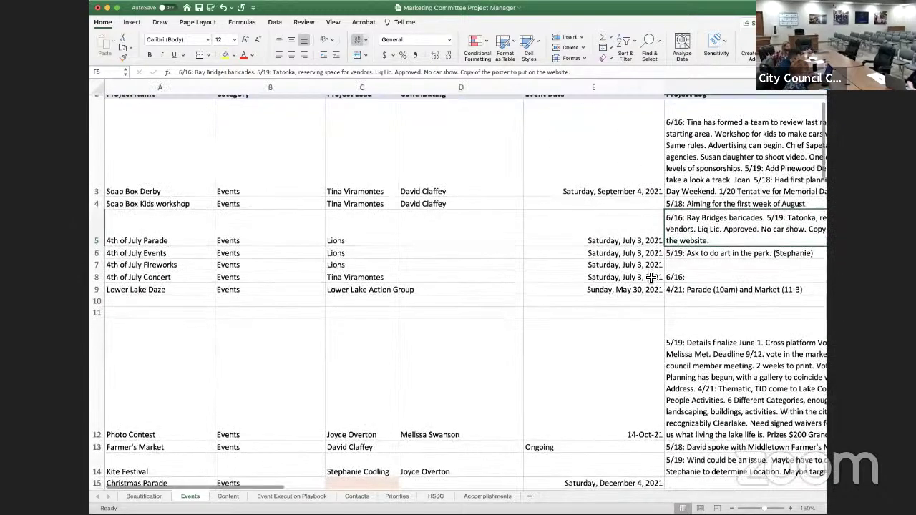
left_click(707, 268)
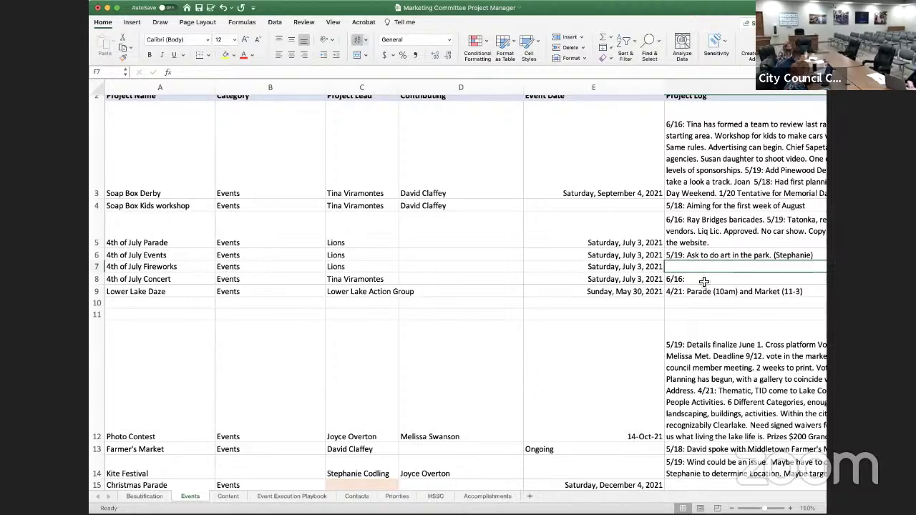
left_click(703, 282)
left_click(284, 69)
type("6/16: ")
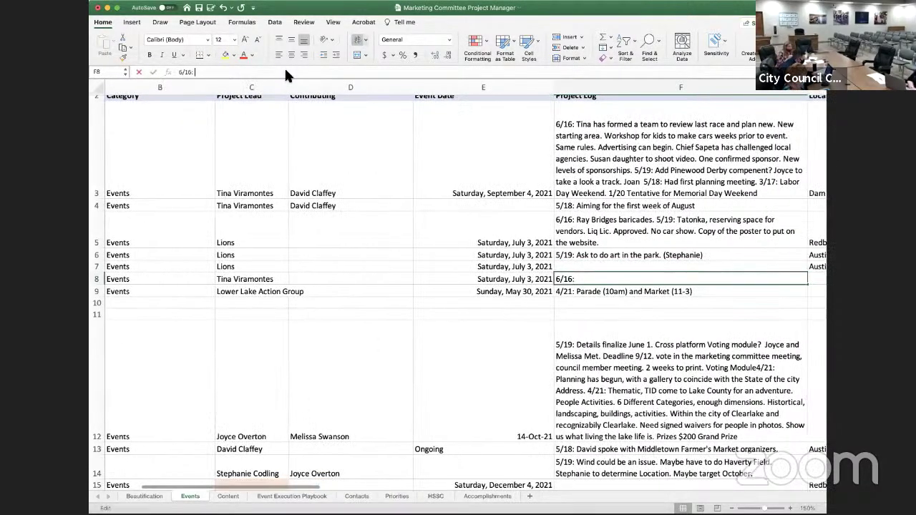
type("Starts at 6")
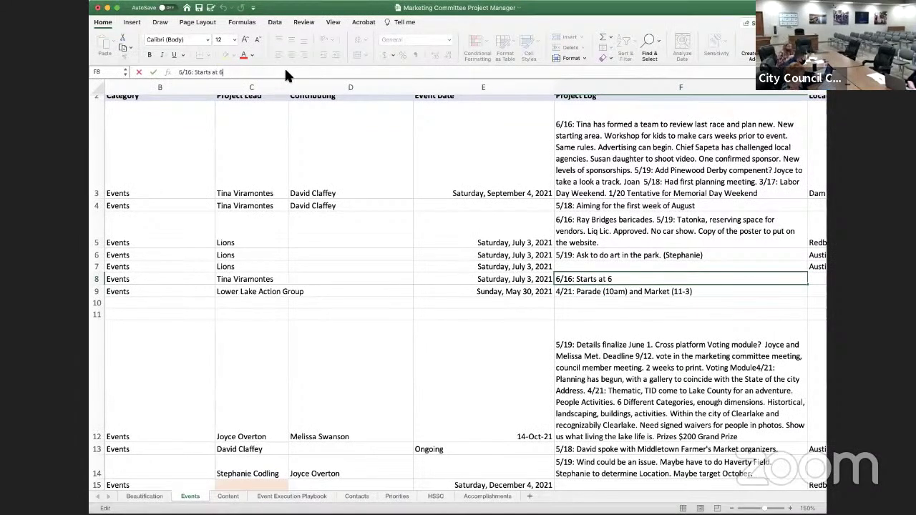
type(".")
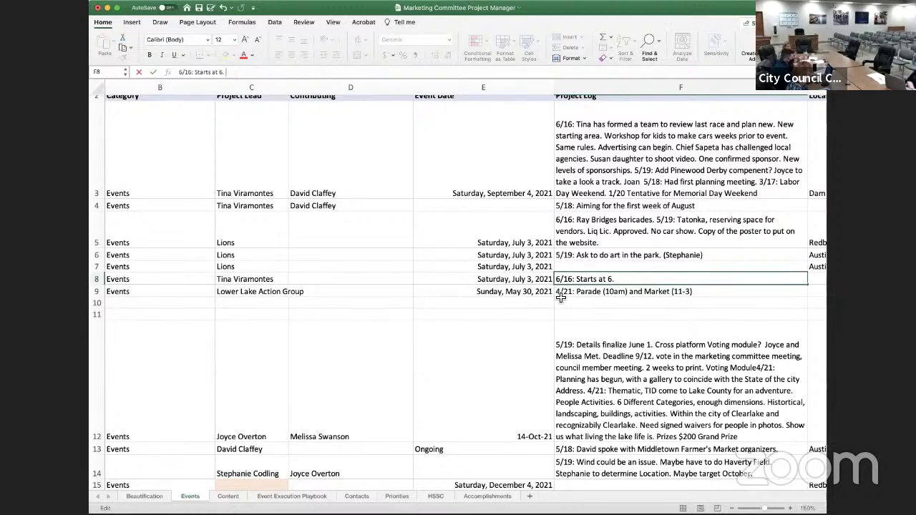
left_click(730, 259)
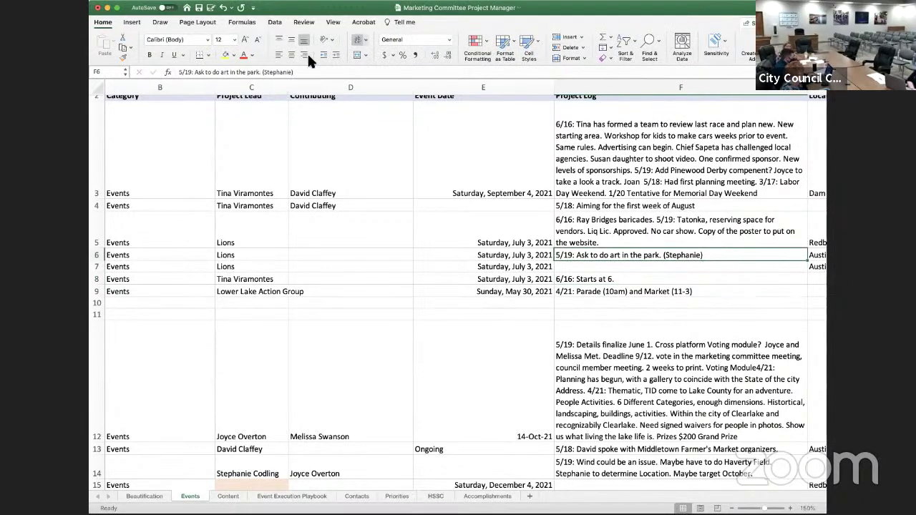
Append 'Vendors can stay through concert.' to the Parade note in F5, then resume editing F8
scroll(202, 315, "left", 1)
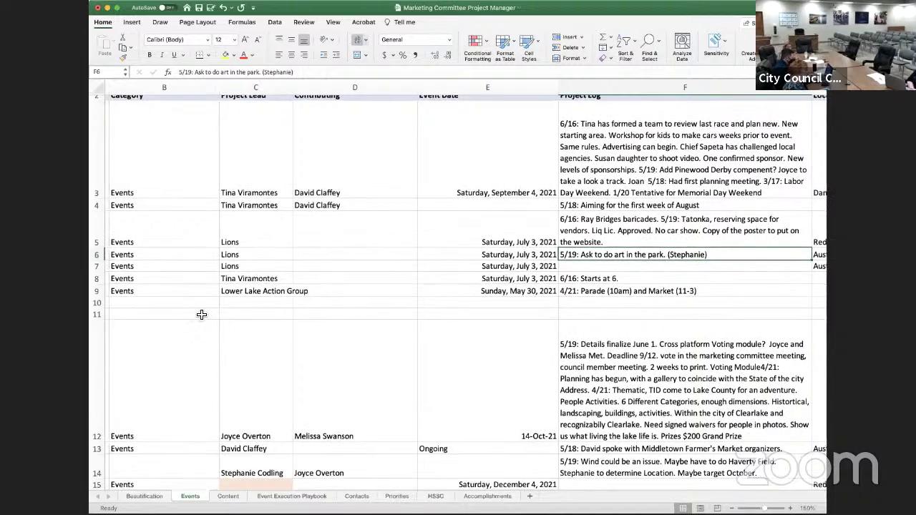
scroll(202, 314, "down", 1)
scroll(202, 315, "left", 3)
scroll(444, 268, "right", 5)
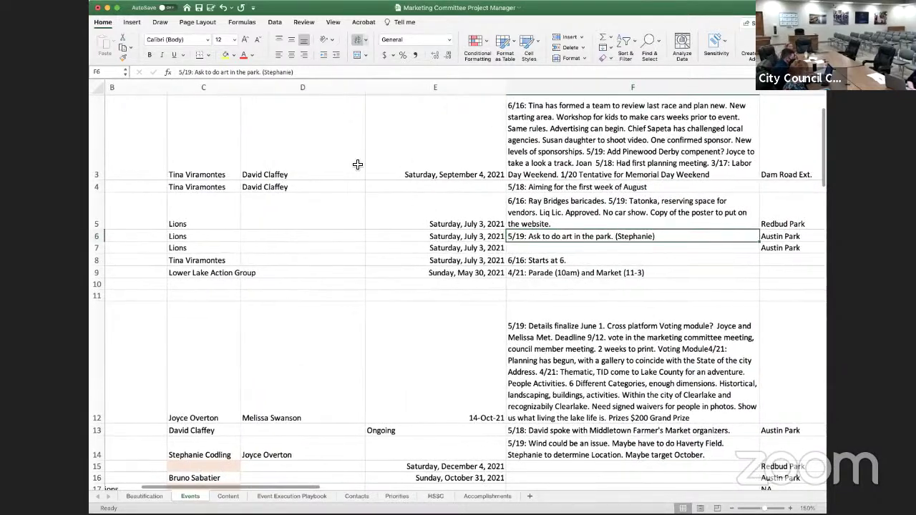
left_click(325, 68)
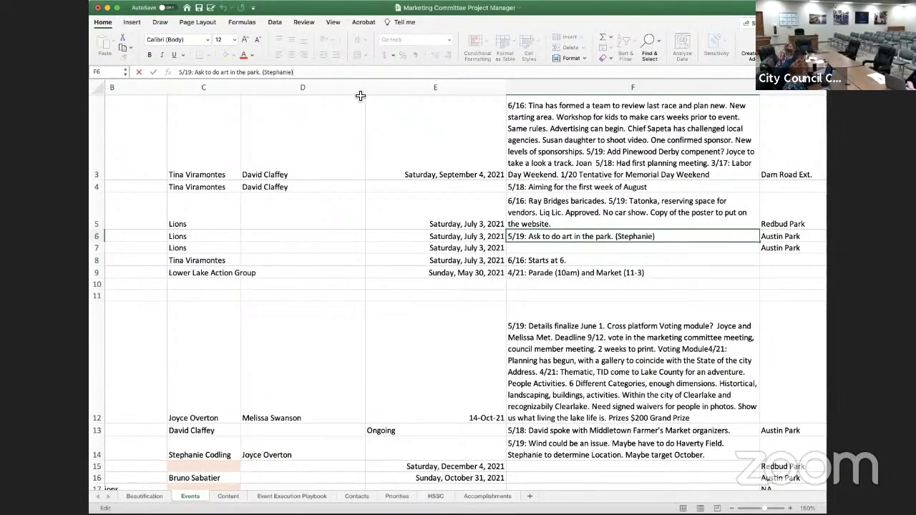
left_click(577, 198)
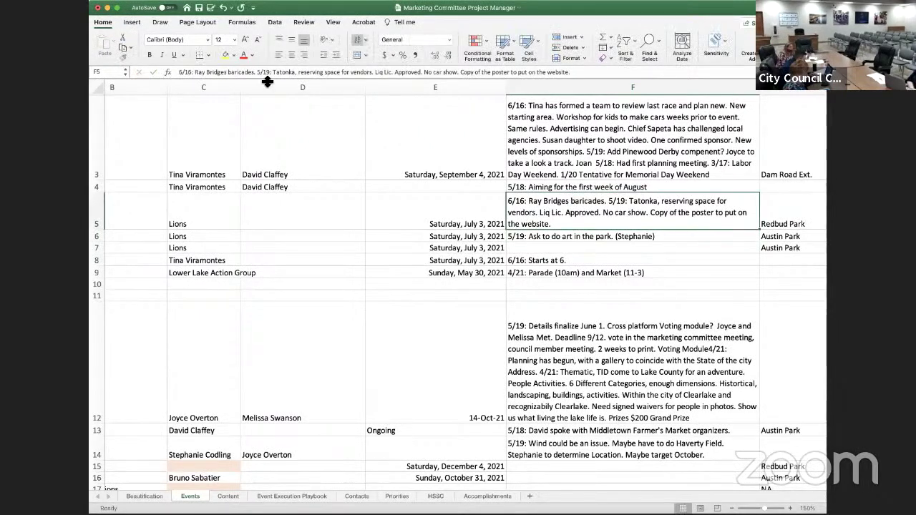
left_click(252, 72)
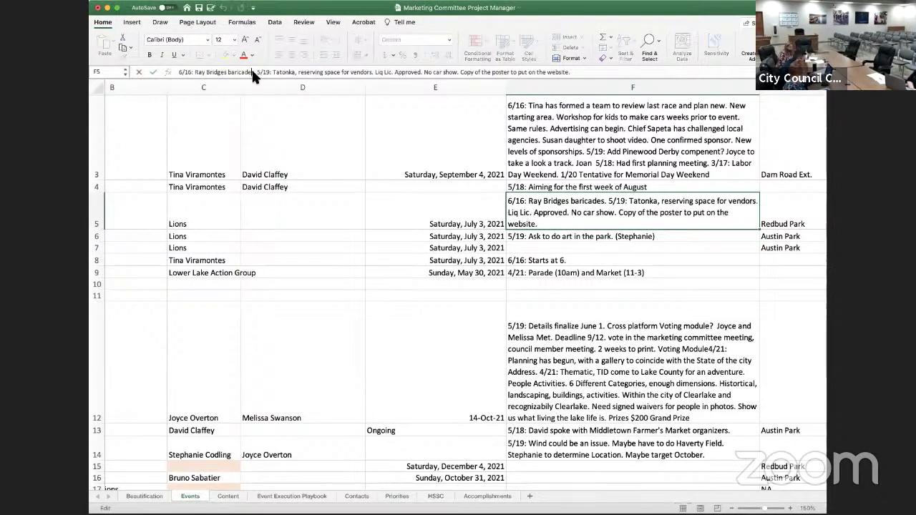
type("Ve")
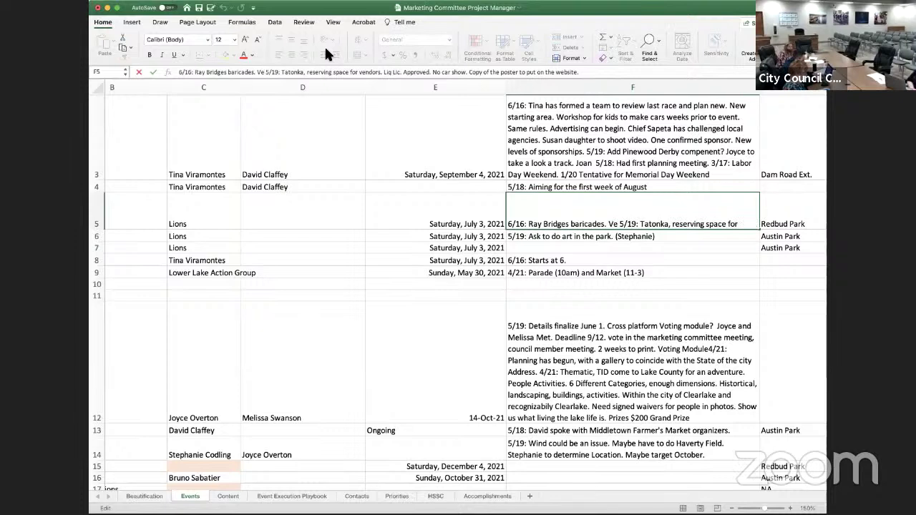
type("ndors can stay")
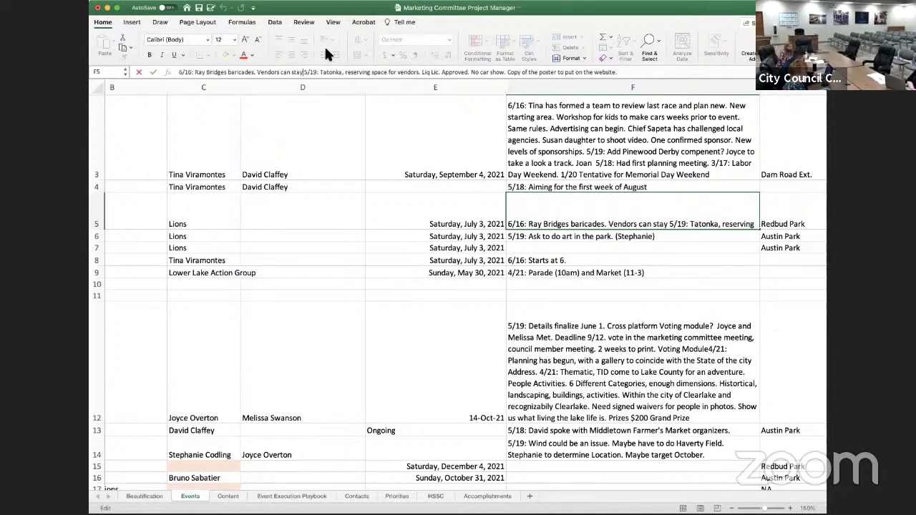
type(" through")
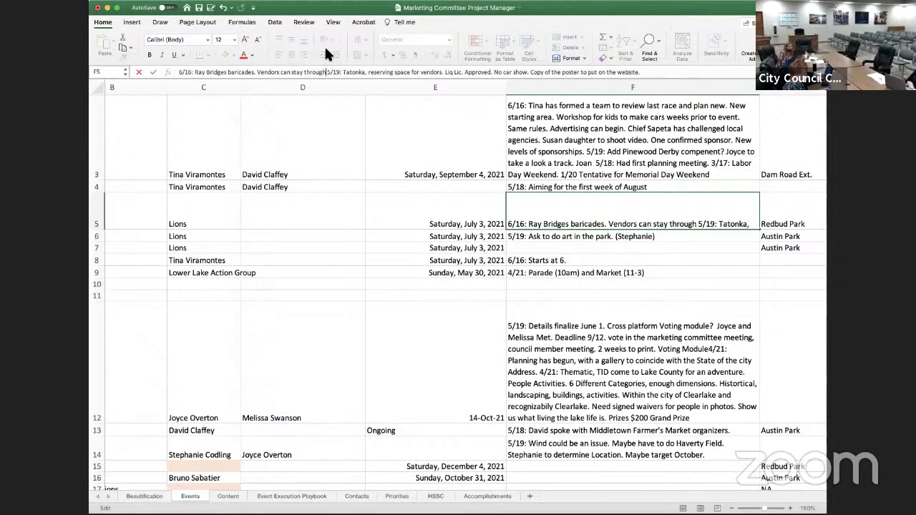
type(" concert")
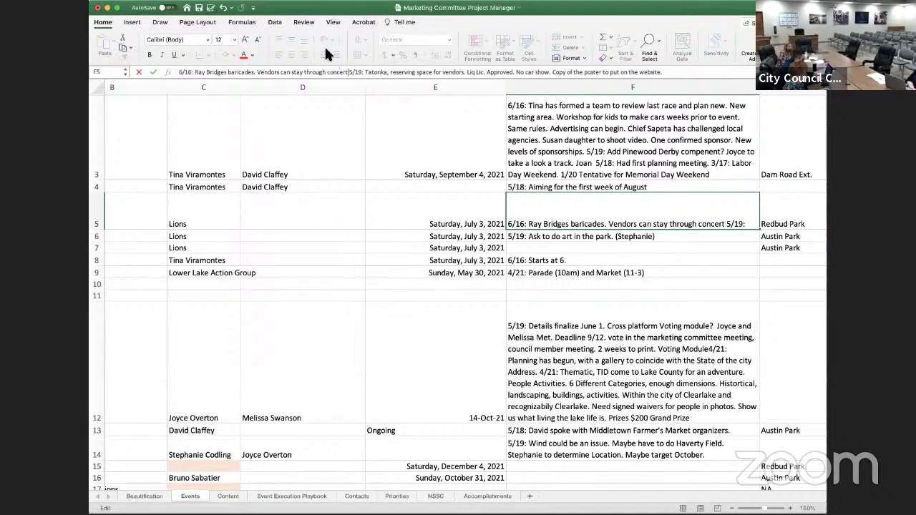
type(".")
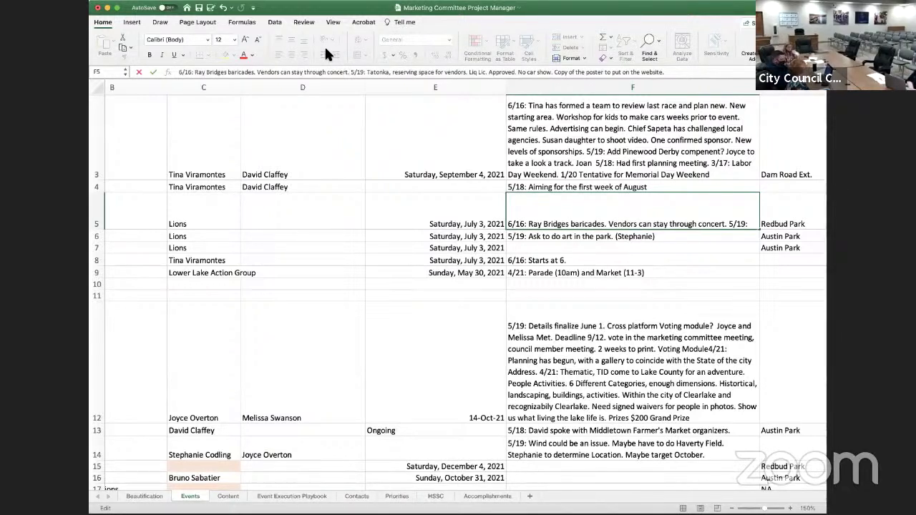
left_click(557, 260)
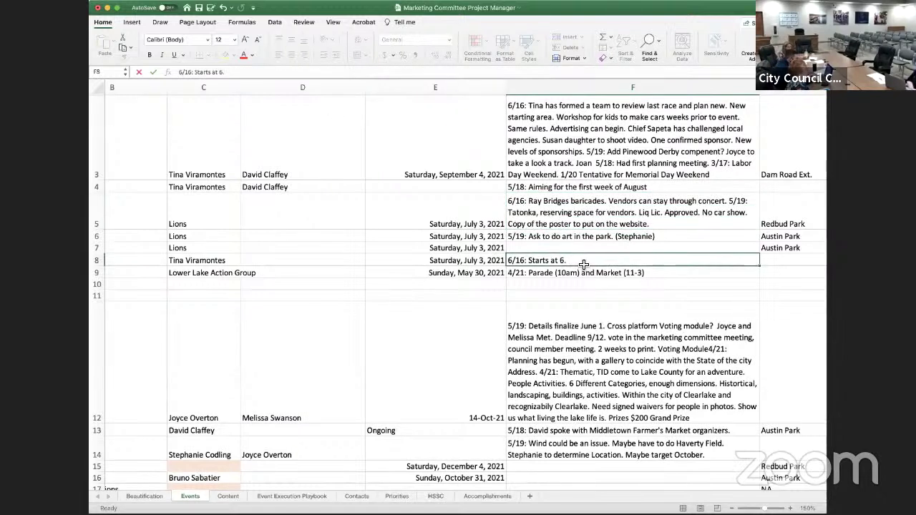
left_click(270, 71)
Add the performer's name plus 'Facebook event. Eventbright. $100 VIP tickets' to the Concert note
type("T")
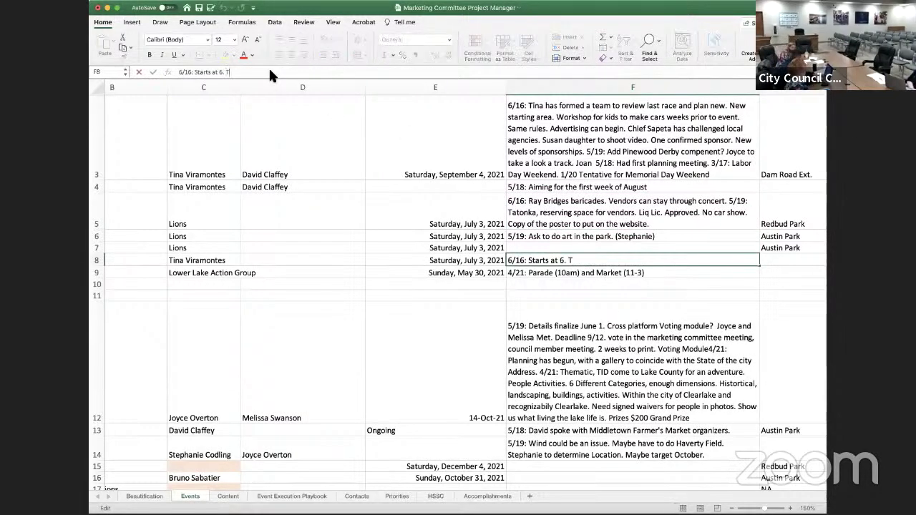
type("yler.")
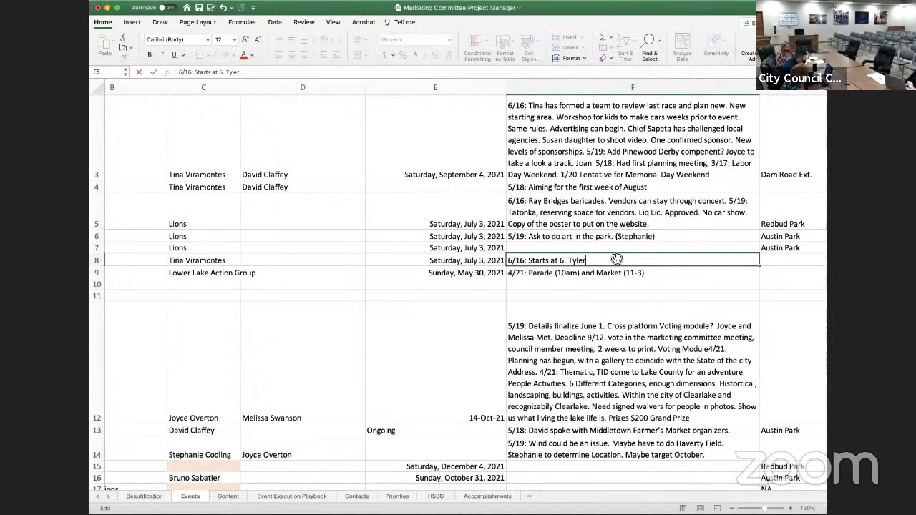
key("BackSpace")
type("Rich.")
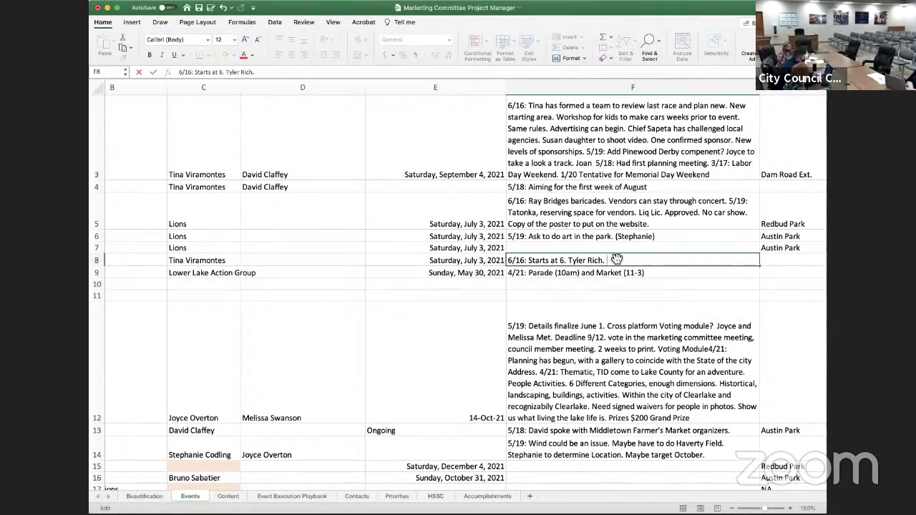
type("Facebook event")
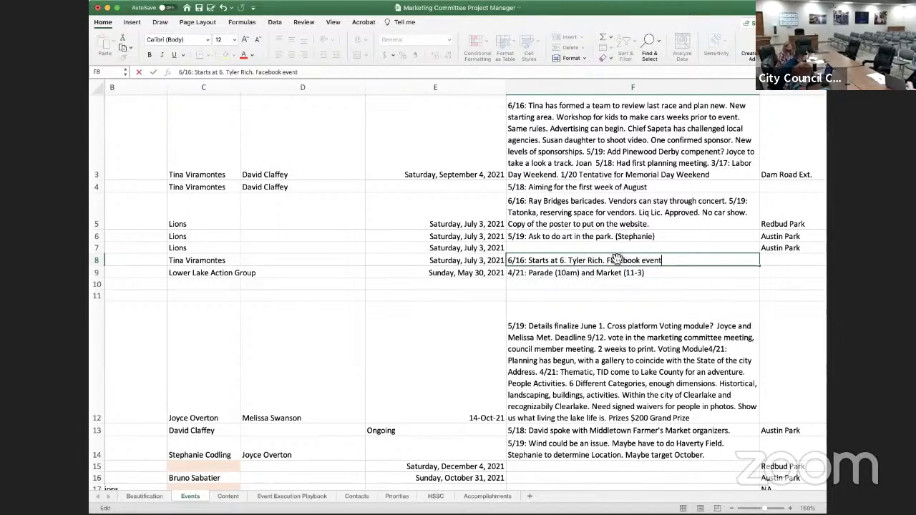
type(". Eventbright.")
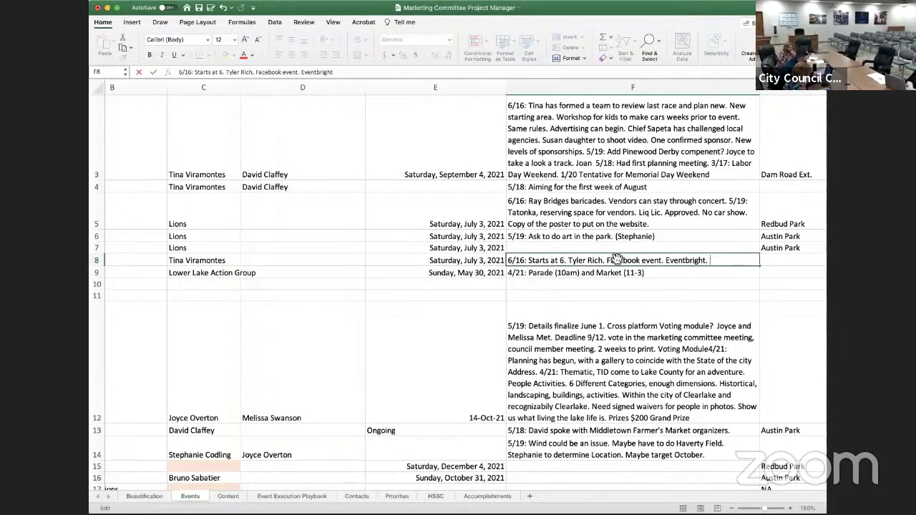
type(" $100")
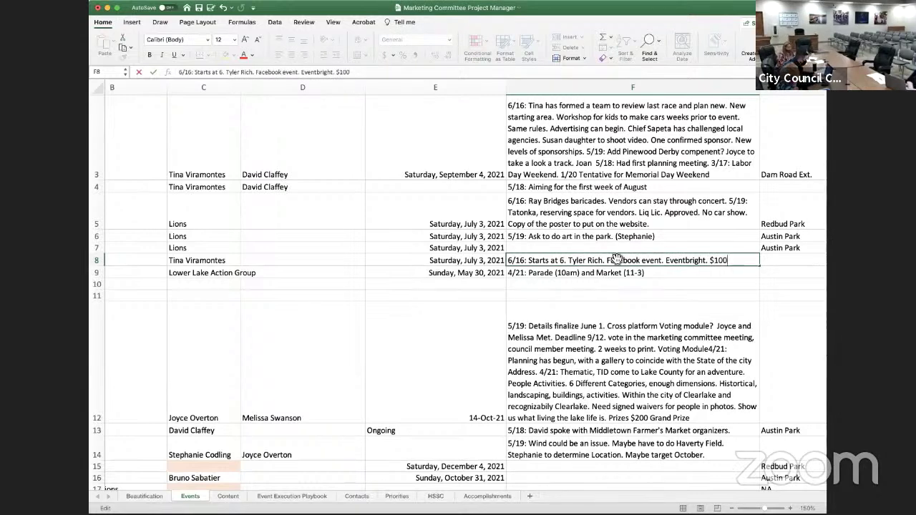
type(" VIP ticker")
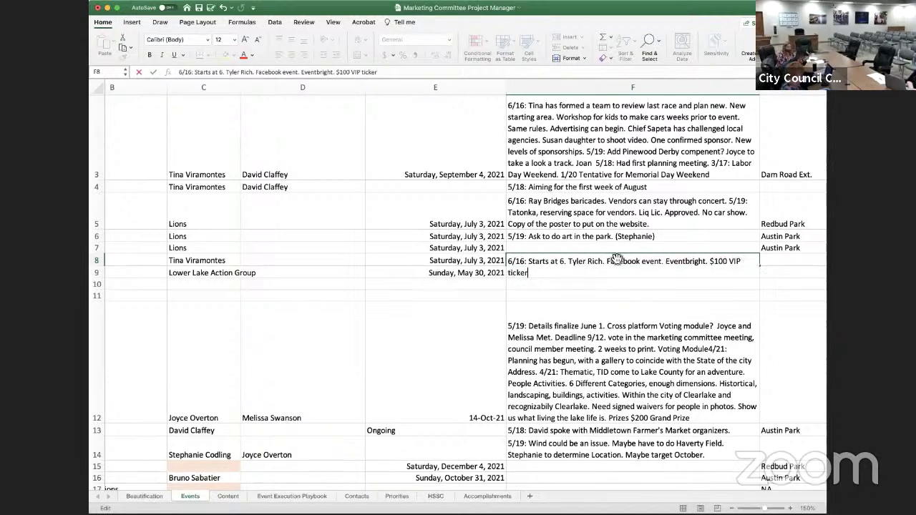
key("BackSpace")
type("ts,")
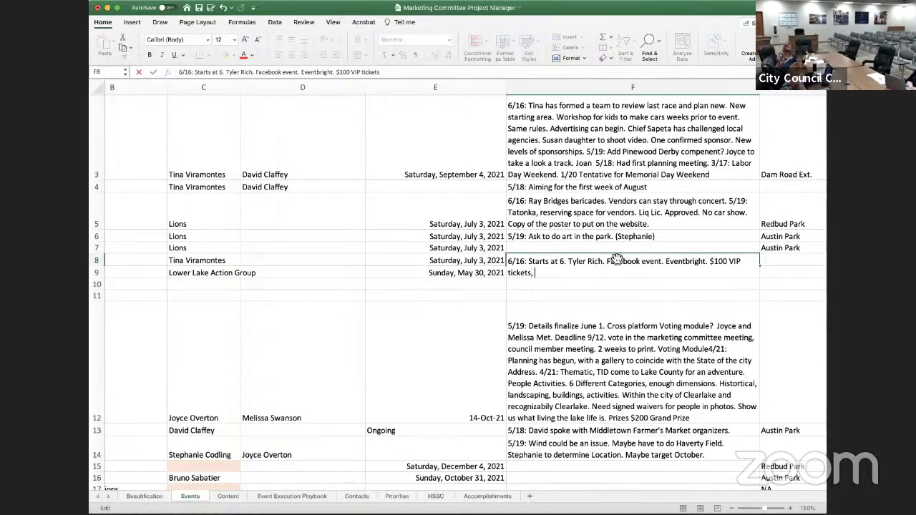
Add 'On the website as a tour date' to the Concert note, discarding a half-written sentence
type("h")
key("BackSpace")
key("BackSpace")
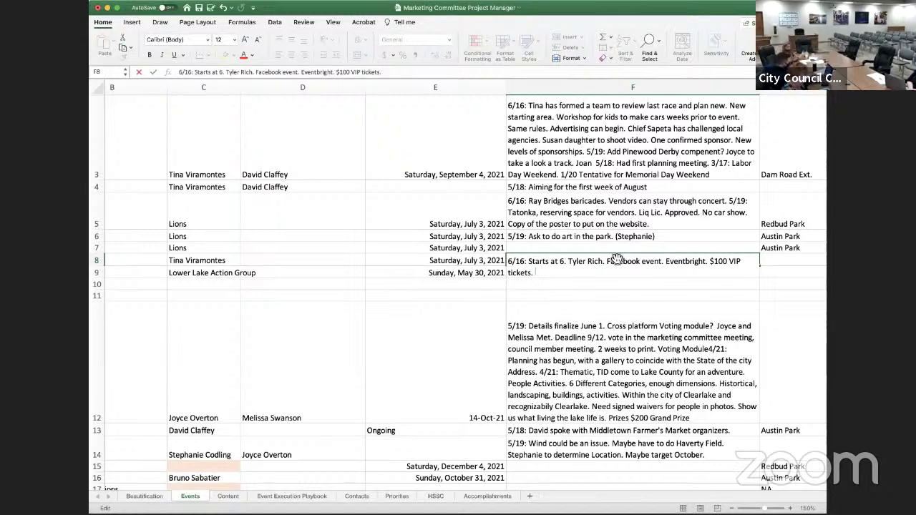
type("Many more")
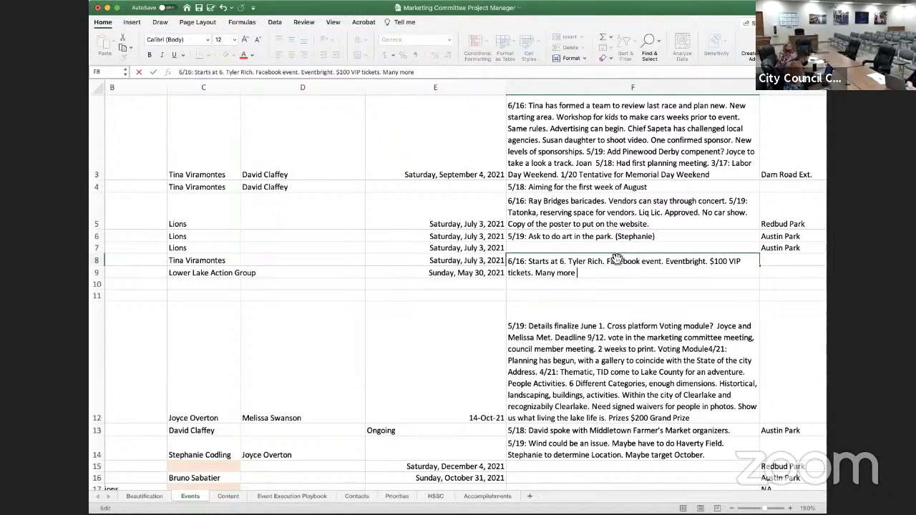
type(" than what")
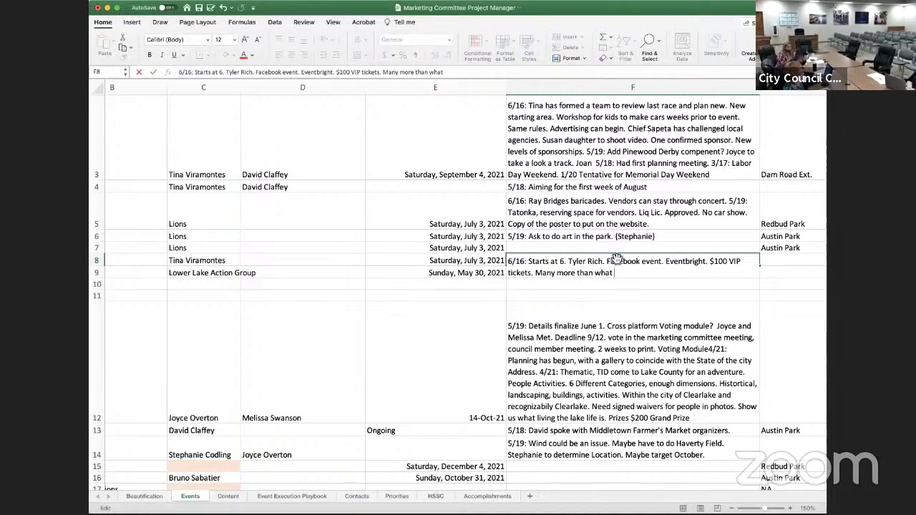
type(" is on t")
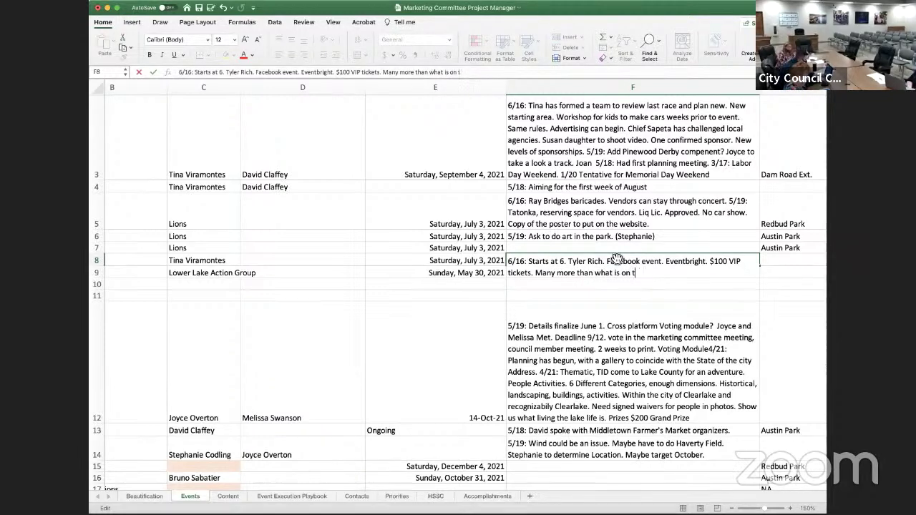
key("BackSpace")
key("BackSpace")
key("BackSpace")
key("BackSpace")
key("BackSpace")
key("BackSpace")
key("BackSpace")
key("BackSpace")
key("BackSpace")
key("BackSpace")
key("BackSpace")
key("BackSpace")
key("BackSpace")
key("BackSpace")
key("BackSpace")
key("BackSpace")
key("BackSpace")
key("BackSpace")
key("BackSpace")
key("BackSpace")
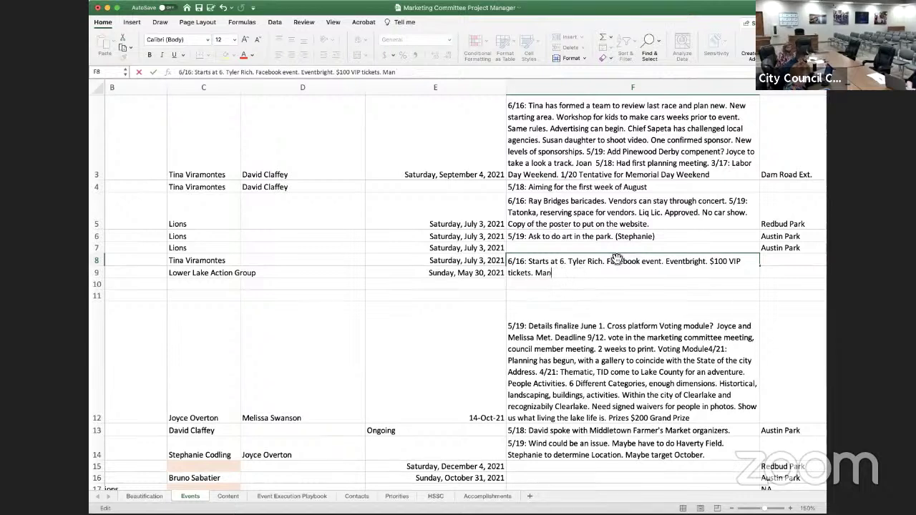
key("BackSpace")
key("BackSpace")
key("BackSpace")
type("On the website")
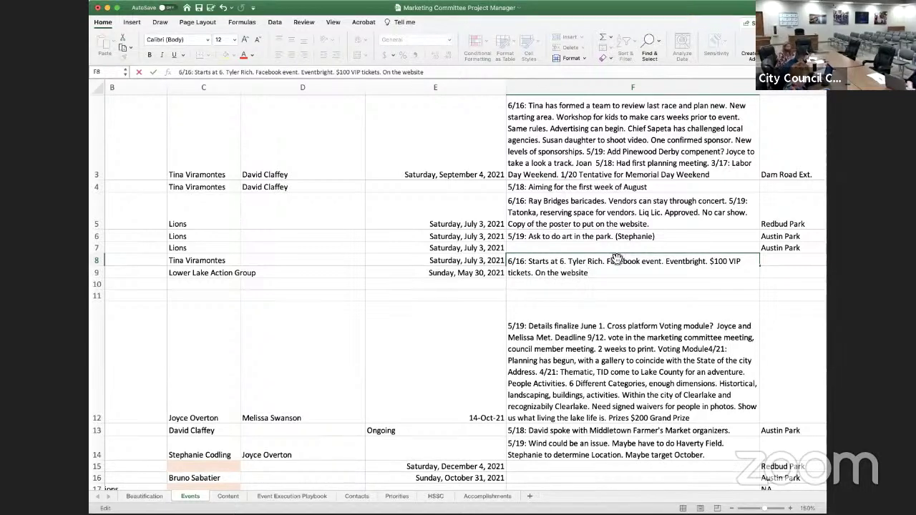
type(".")
key("BackSpace")
type("as a tour day")
key("BackSpace")
type("te")
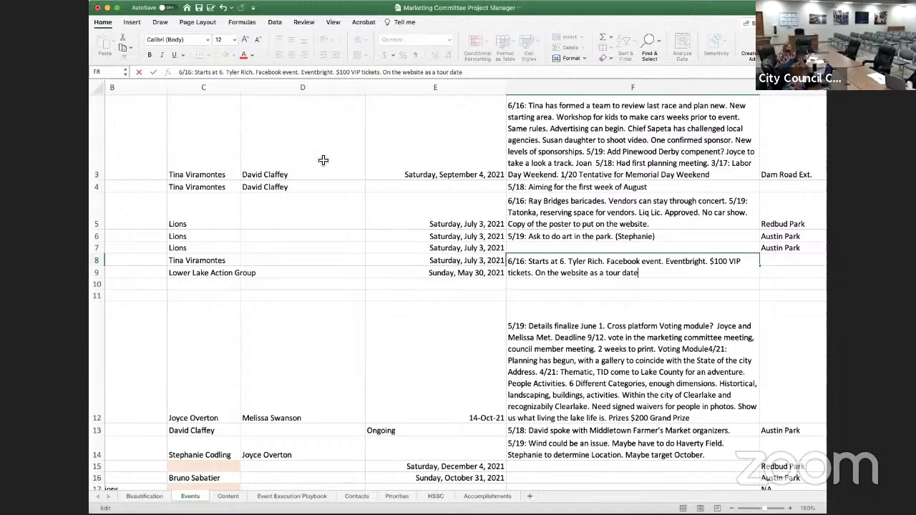
Finish the Concert note with '. Bicoastal media.'
scroll(617, 259, "up", 1)
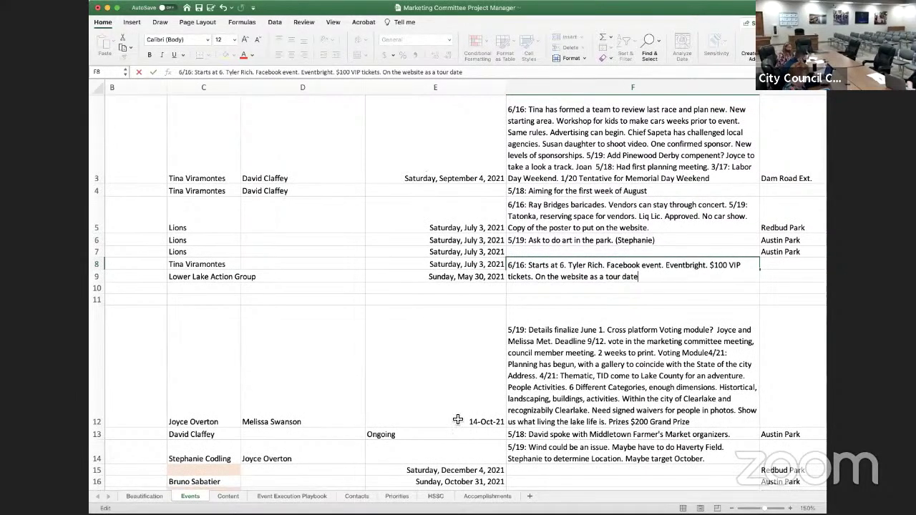
type(",")
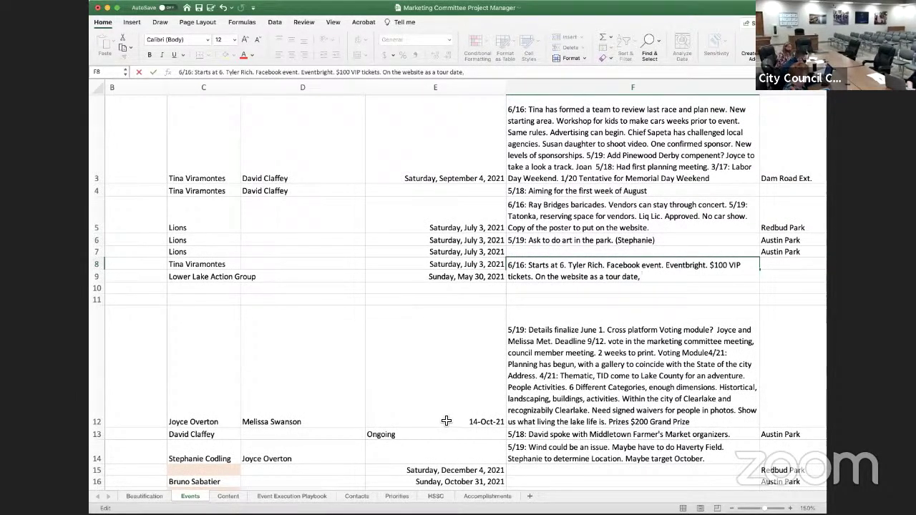
key("BackSpace")
type(". Bicoasta")
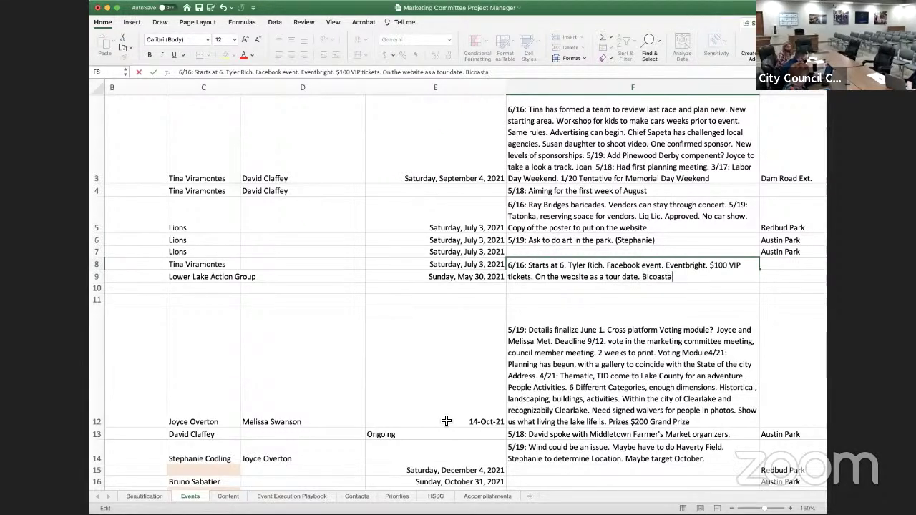
type("l")
type(" media≥")
key("BackSpace")
key("BackSpace")
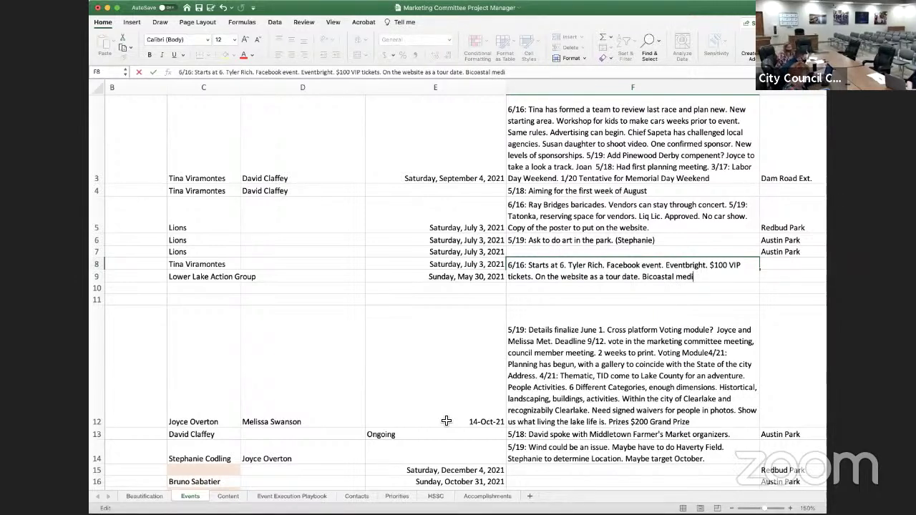
type("a.")
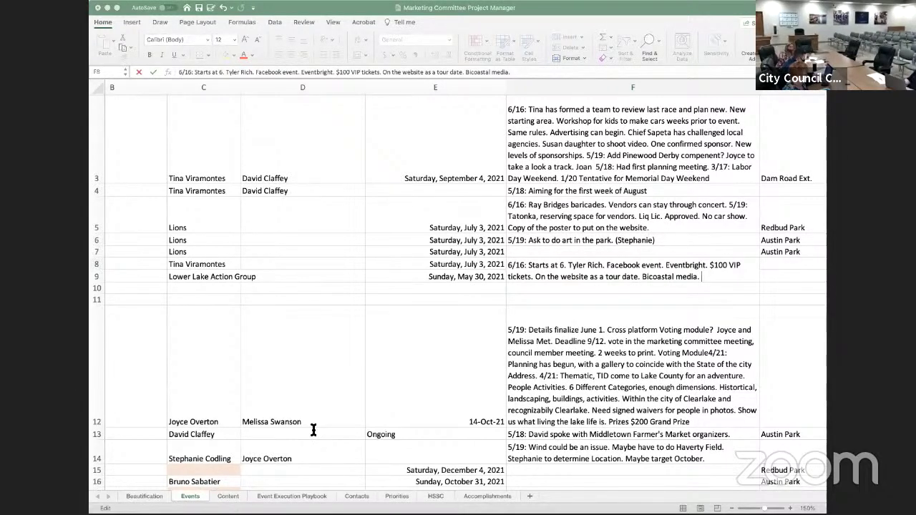
left_click(799, 406)
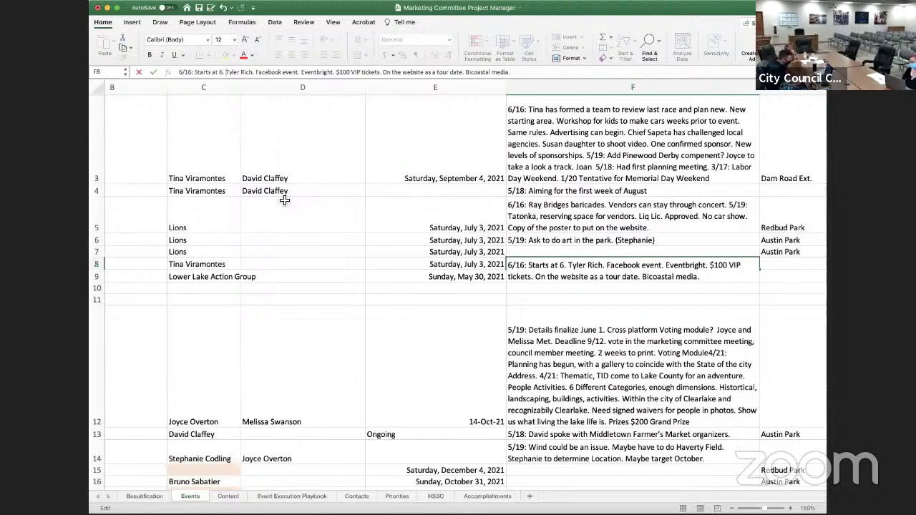
scroll(222, 224, "down", 3)
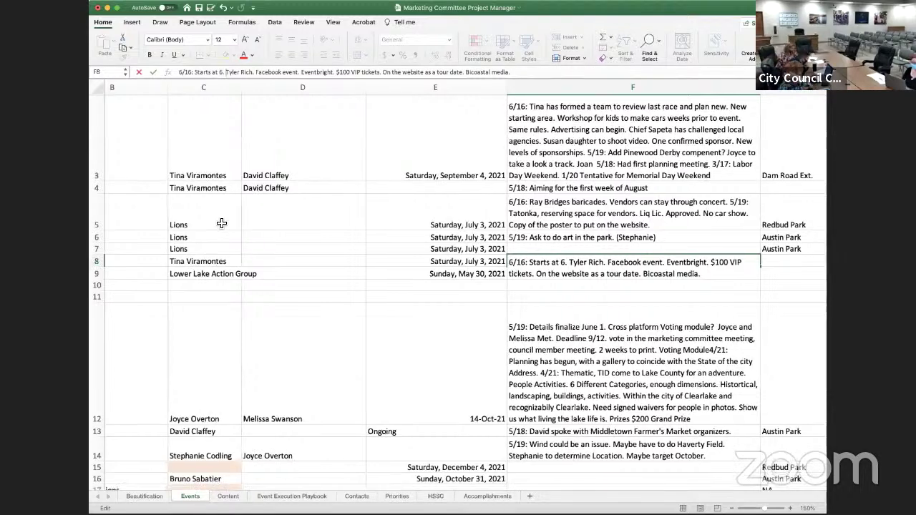
scroll(222, 223, "up", 3)
scroll(222, 224, "right", 2)
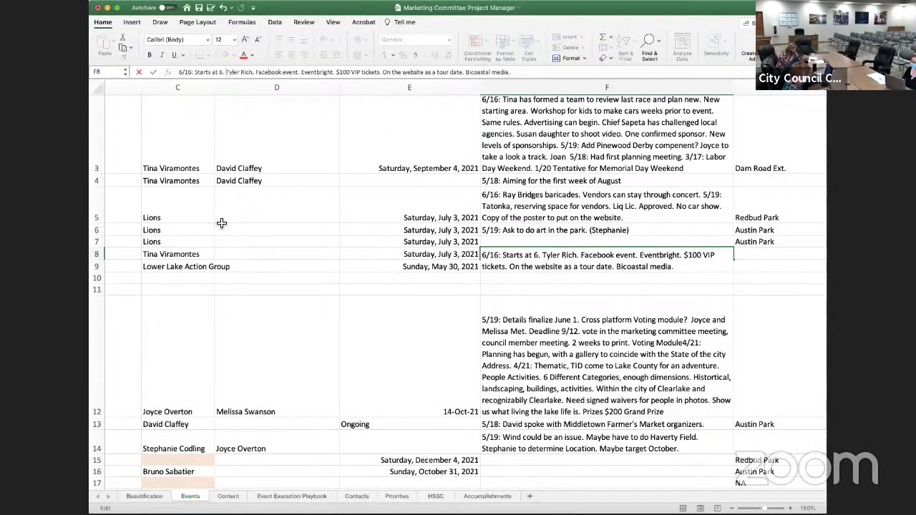
scroll(222, 223, "right", 1)
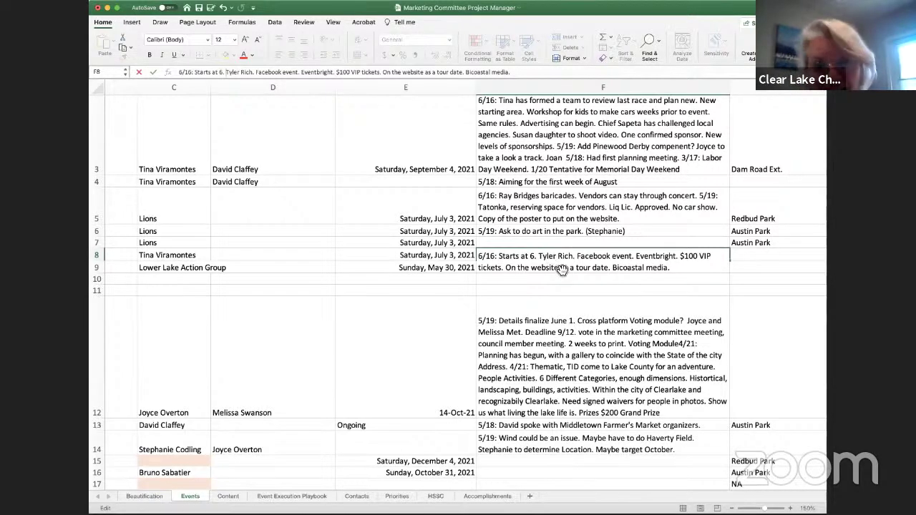
Append 'Posters?' to the end of the F8 Concert note, after 'Bicoastal media.'
left_click(562, 291)
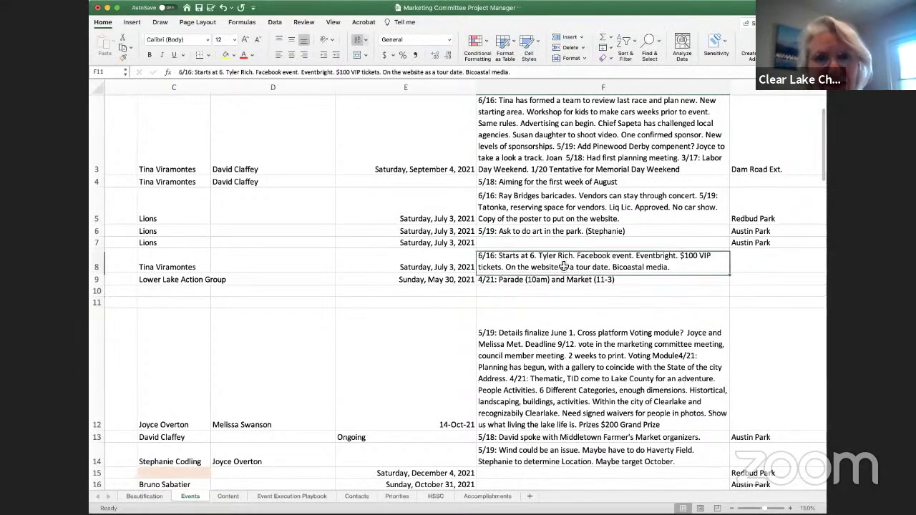
left_click(564, 266)
left_click(524, 69)
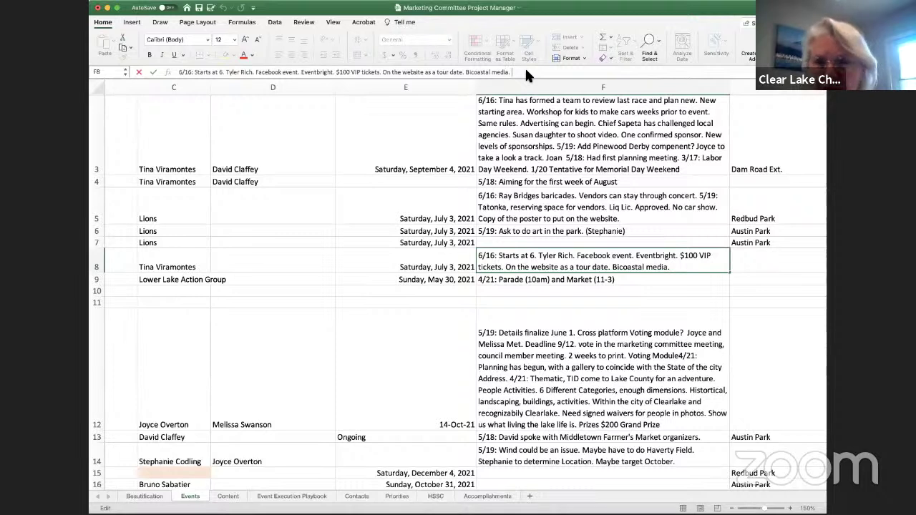
type("B")
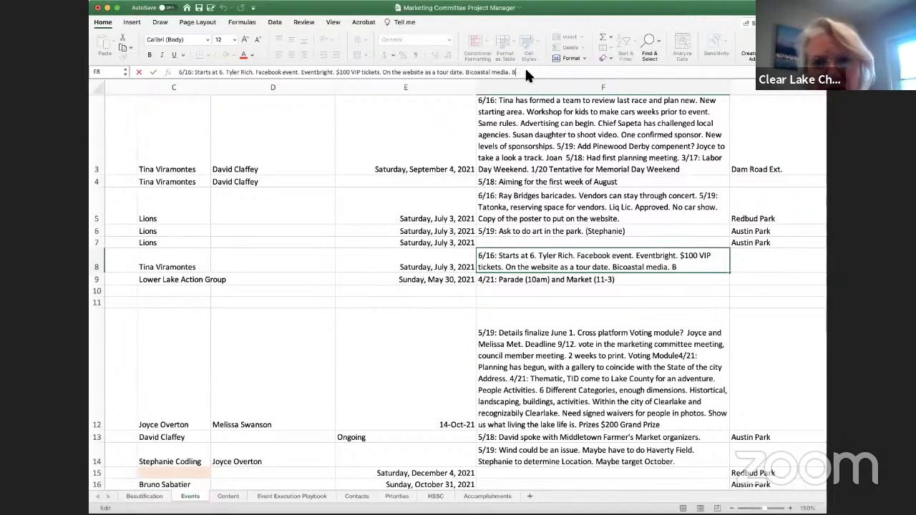
type("u costa")
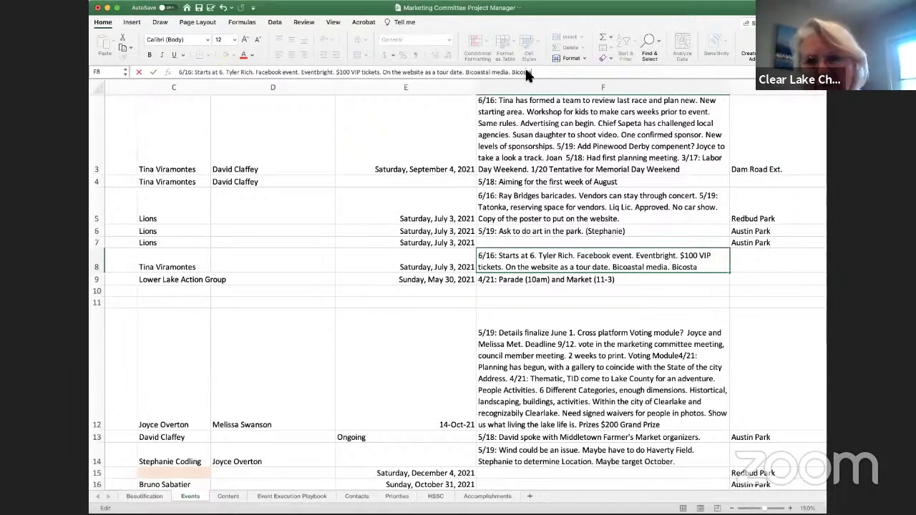
key("BackSpace")
key("BackSpace")
key("BackSpace")
key("BackSpace")
key("BackSpace")
key("BackSpace")
key("BackSpace")
key("BackSpace")
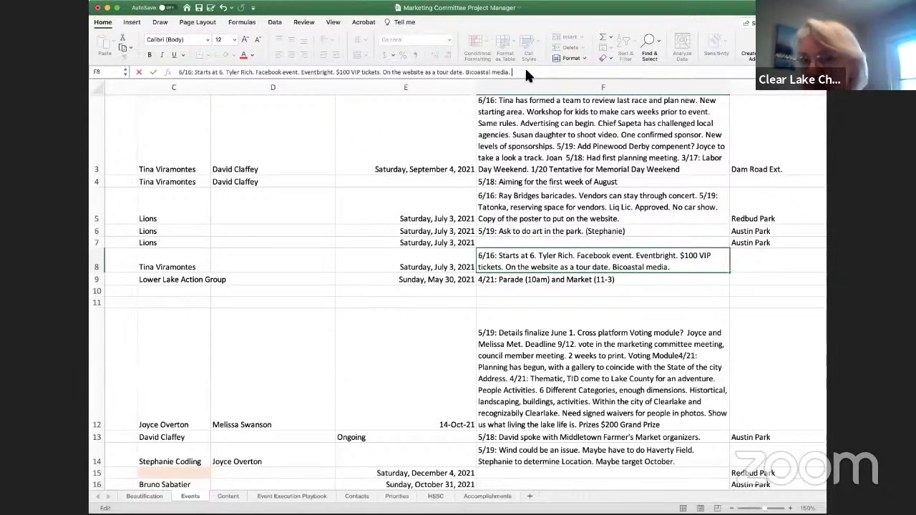
type("Posters?")
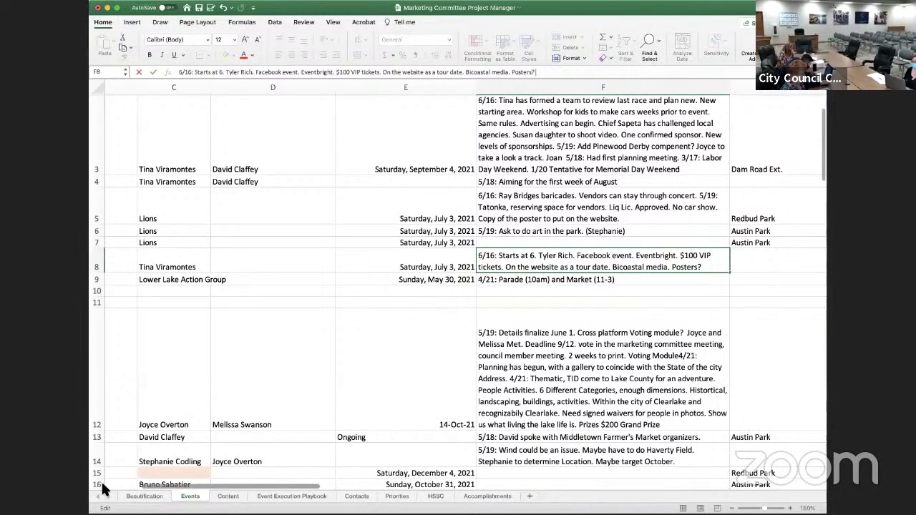
Fill the Lower Lake Daze event name in A9 yellow
scroll(108, 490, "left", 5)
left_click(136, 297)
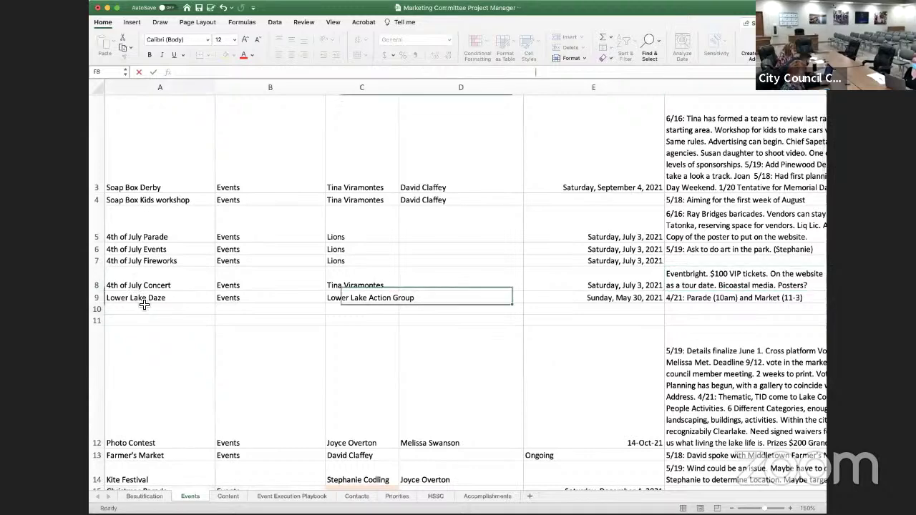
left_click(227, 55)
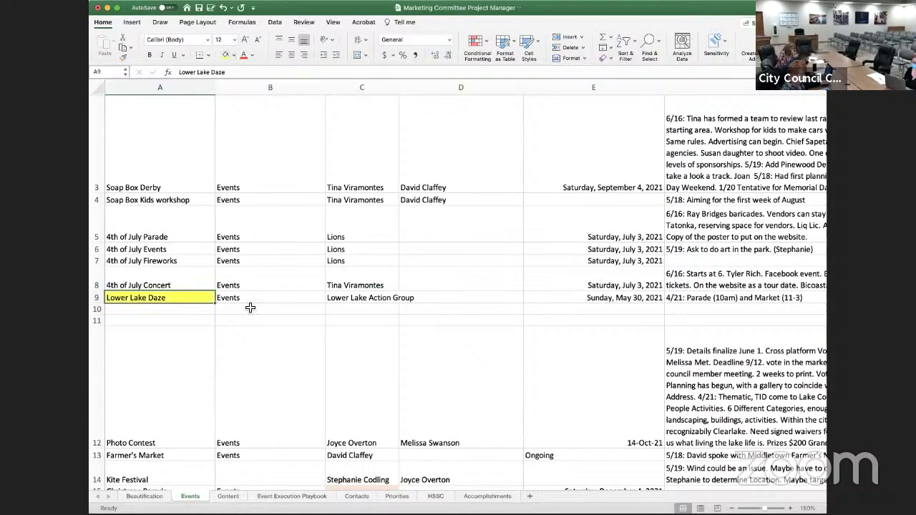
Scroll down past Photo Contest and Farmer's Market to the Kite Festival note in F14
scroll(231, 274, "down", 5)
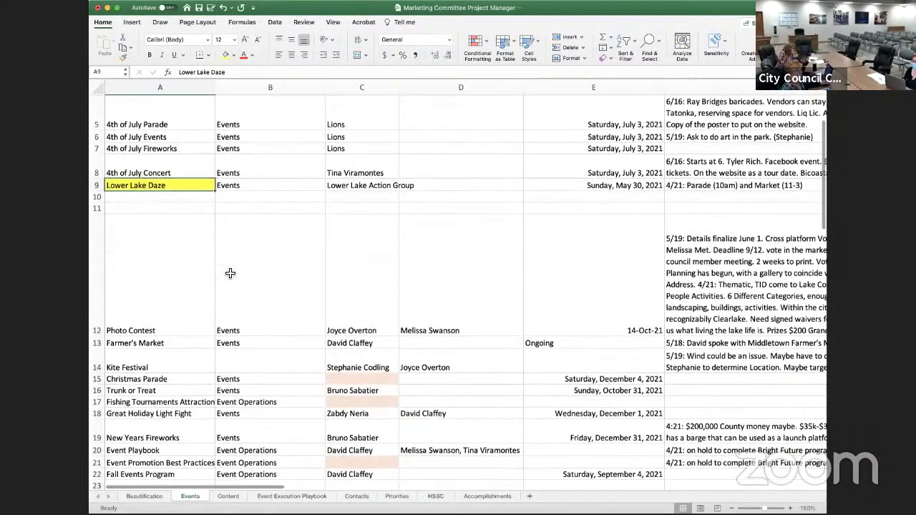
scroll(231, 274, "down", 2)
scroll(166, 275, "down", 1)
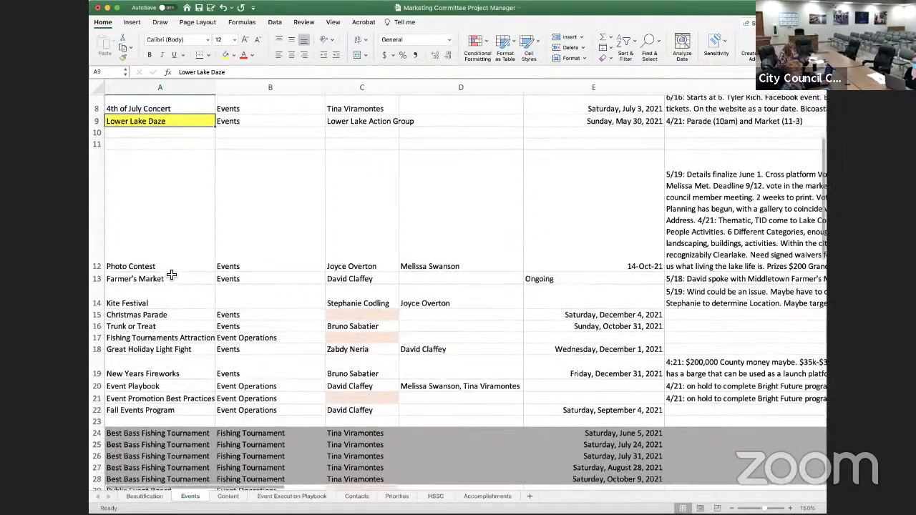
left_click(143, 260)
scroll(190, 266, "down", 1)
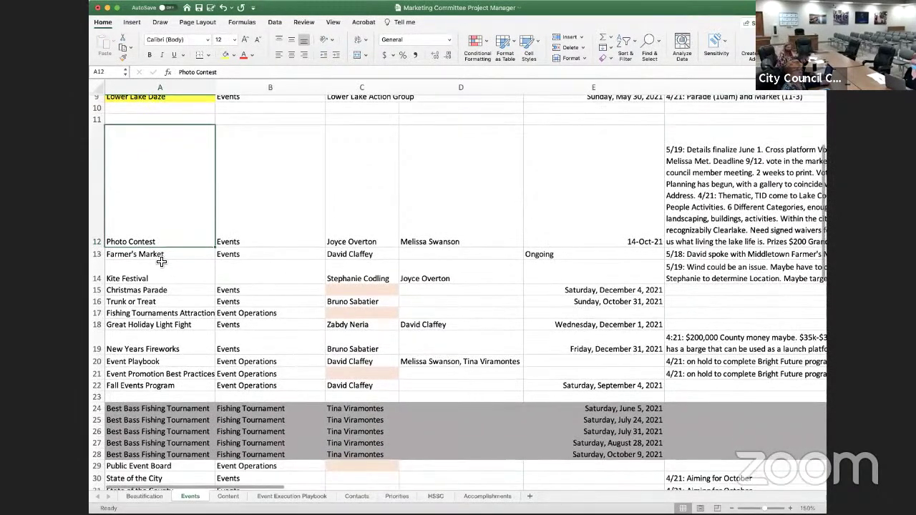
left_click(187, 255)
scroll(203, 293, "down", 2)
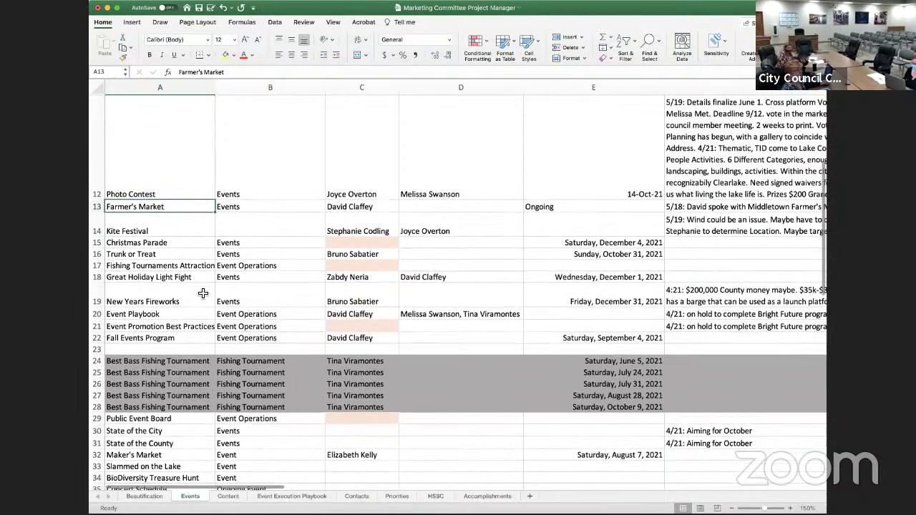
left_click(136, 236)
scroll(179, 258, "down", 2)
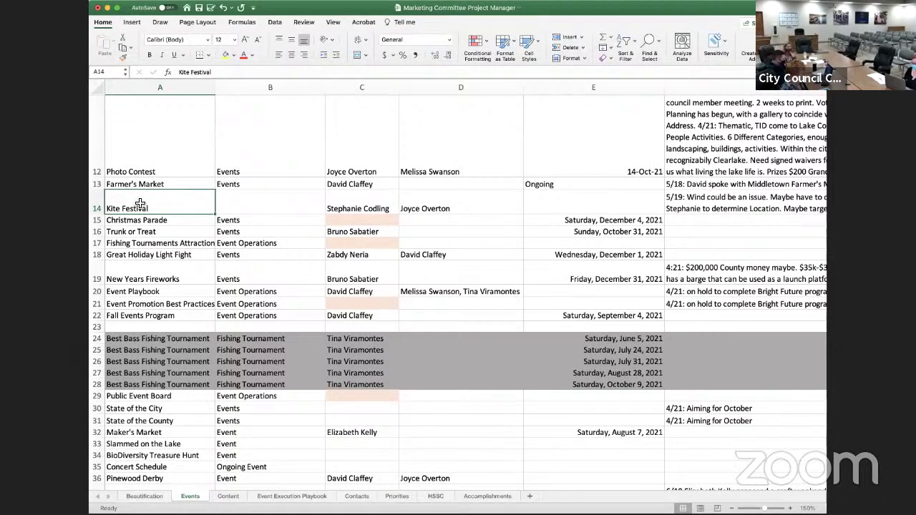
left_click(744, 202)
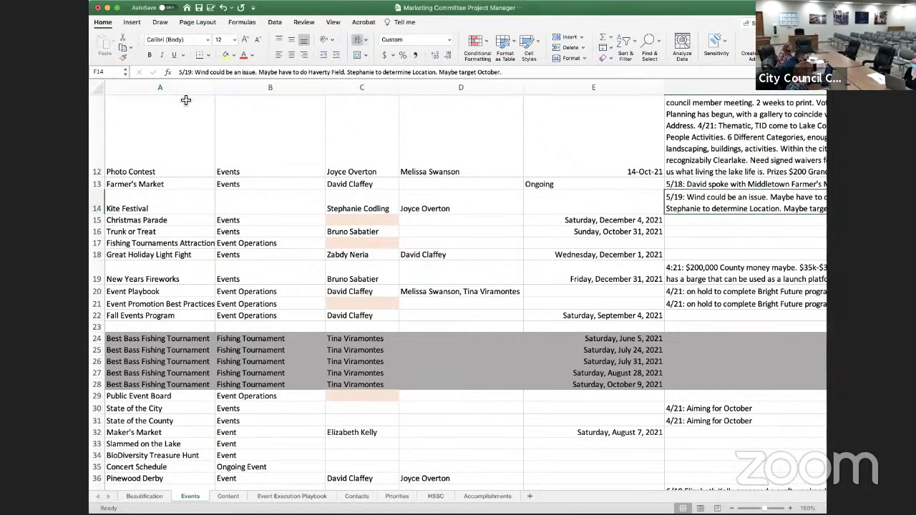
Prepend '6/16: October 16.' to the Kite Festival note in F14 and commit it
left_click(179, 72)
type("6/16")
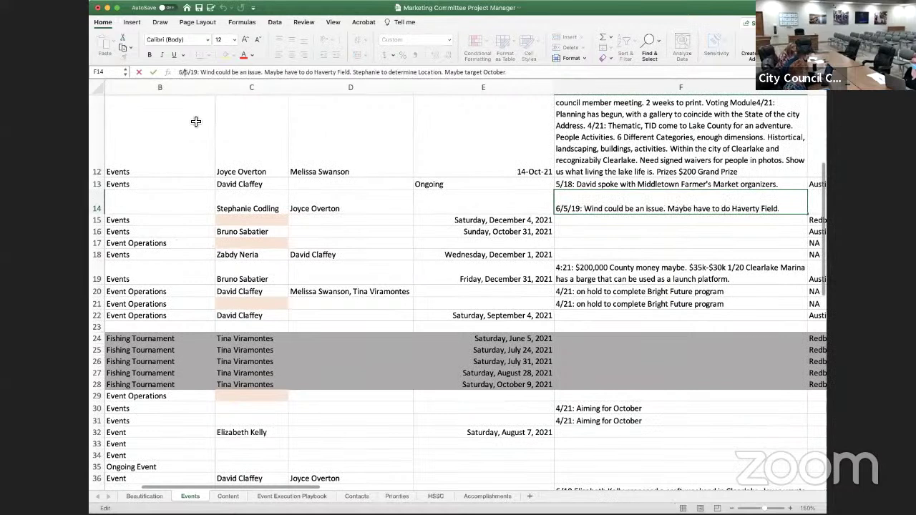
type(":")
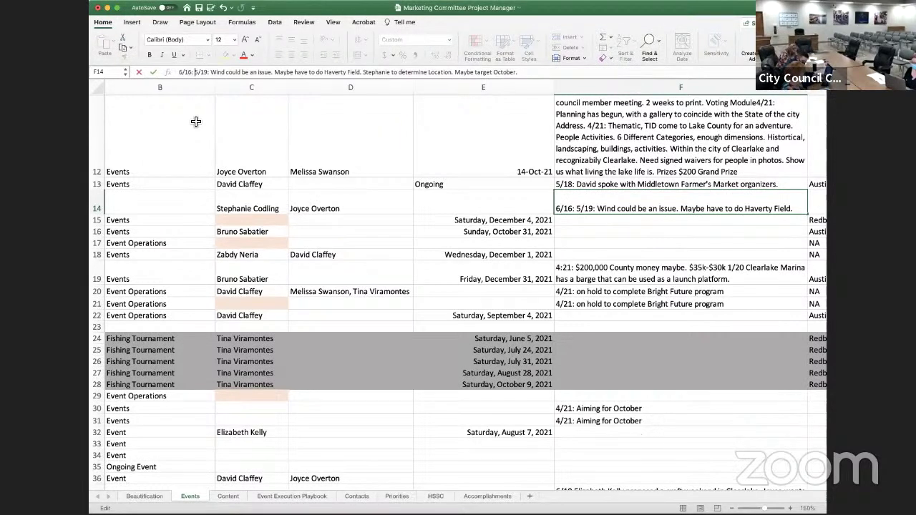
type("October")
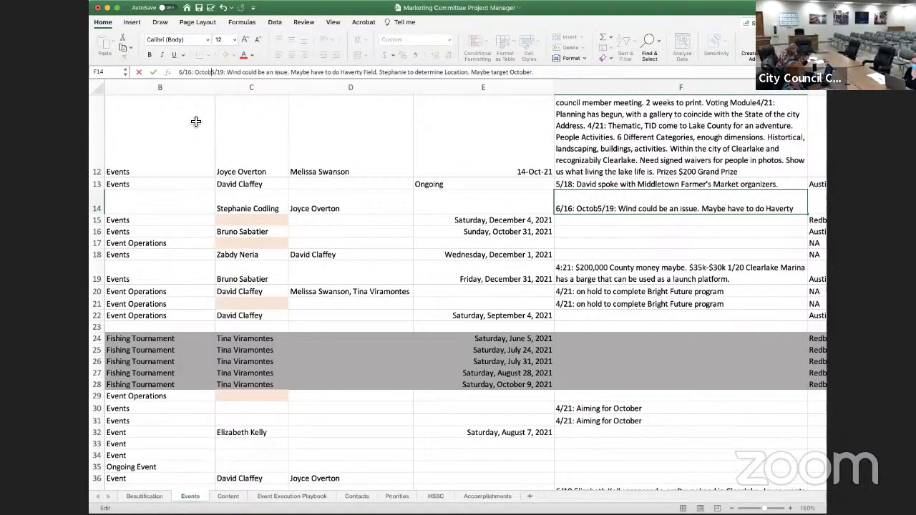
type(" 16")
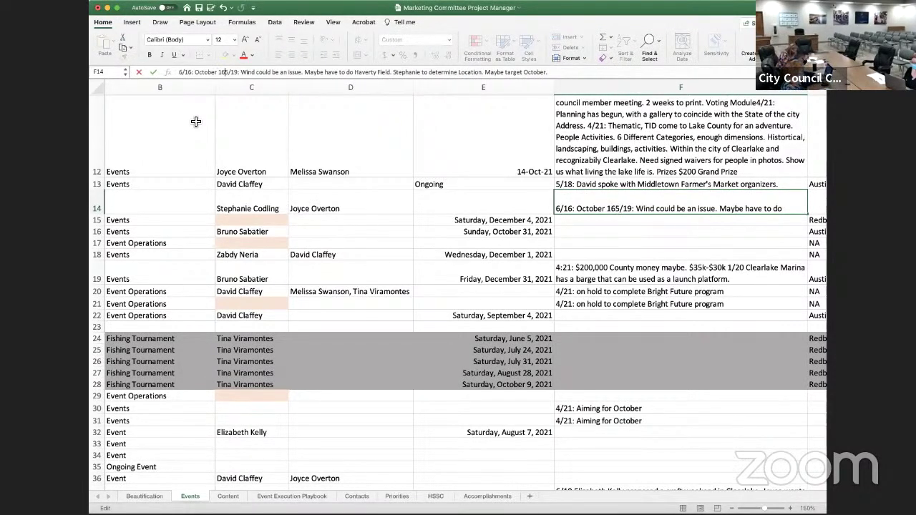
type(".")
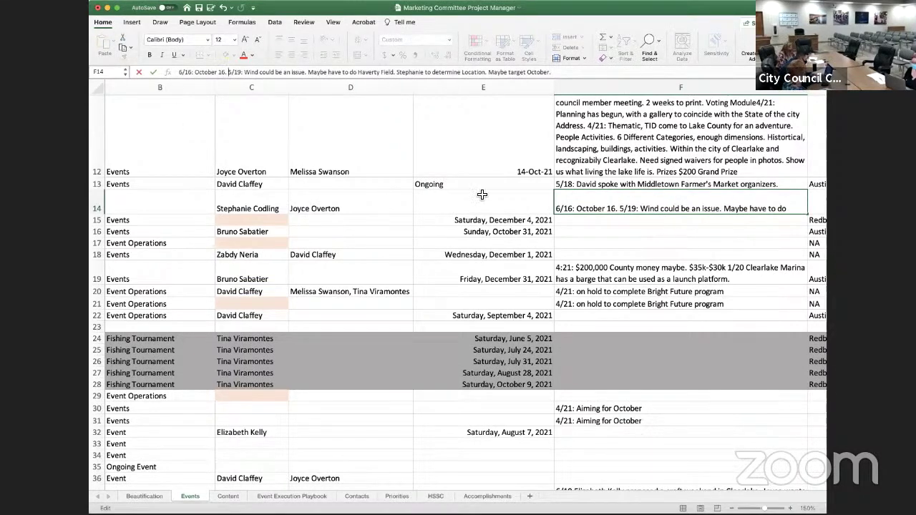
left_click(485, 208)
Enter 'Saturday, October 16, 2021' in E14, correcting the 'Octover' typo
type("Satur")
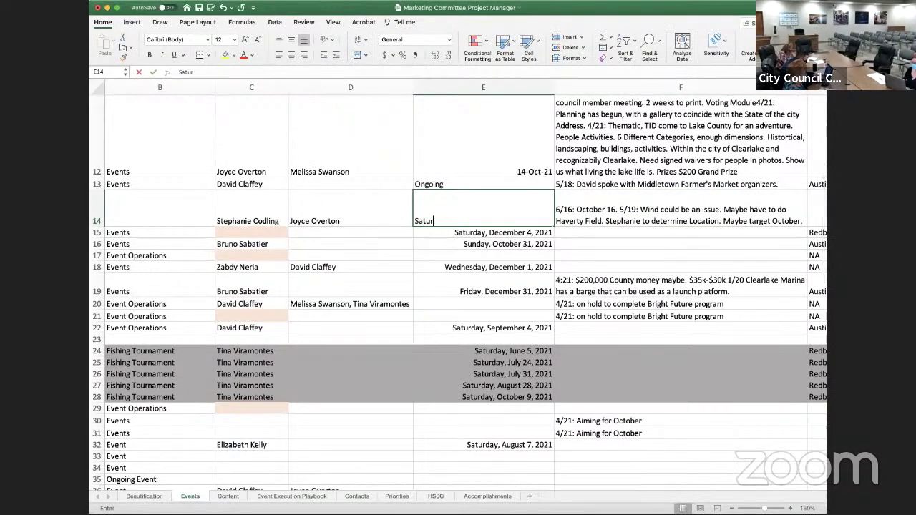
type("day, Octover")
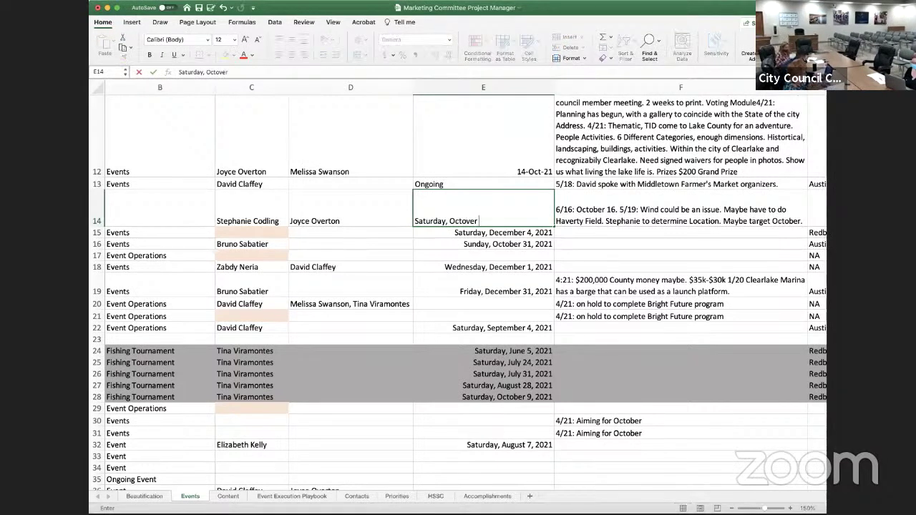
type(" 16, 2")
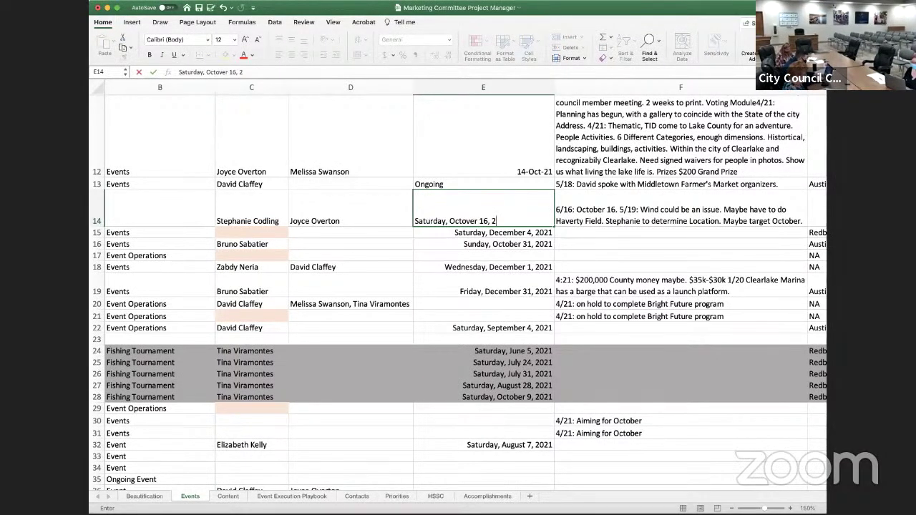
type("021")
key("Return")
key("Down")
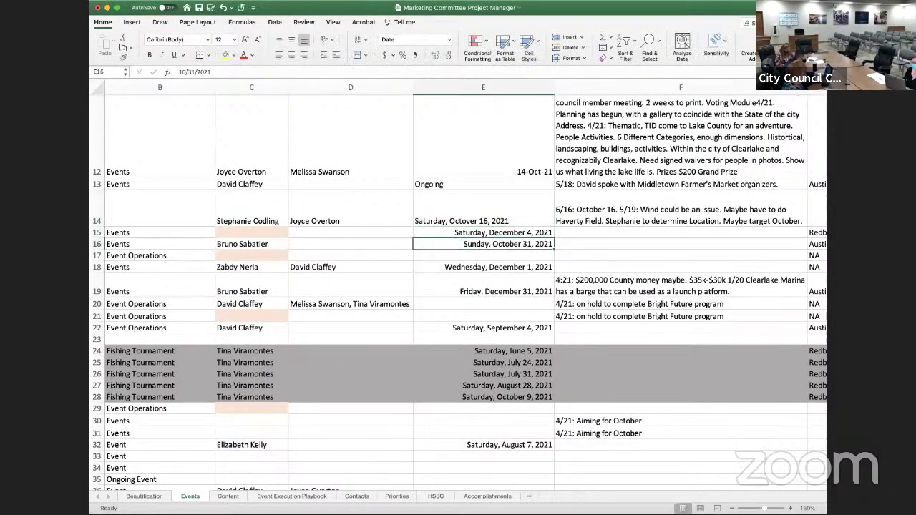
key("Up")
key("Up")
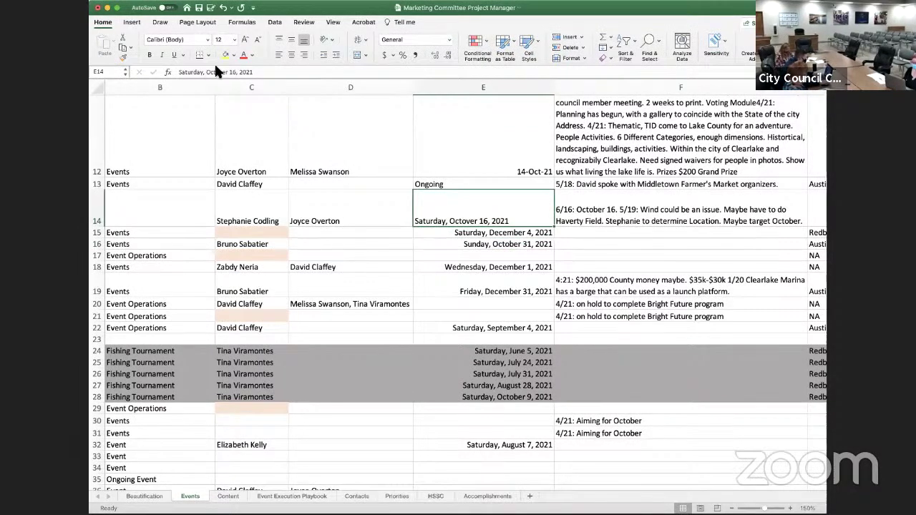
double_click(217, 71)
type("October")
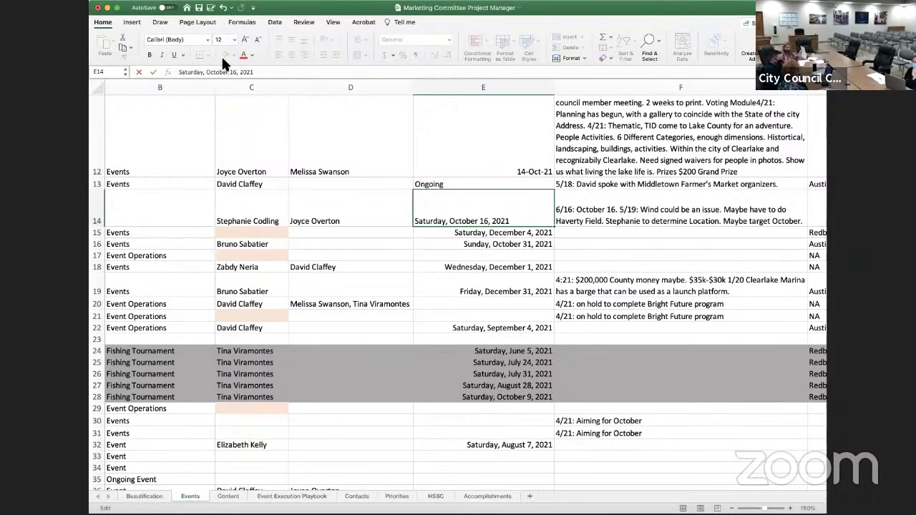
key("Return")
key("Up")
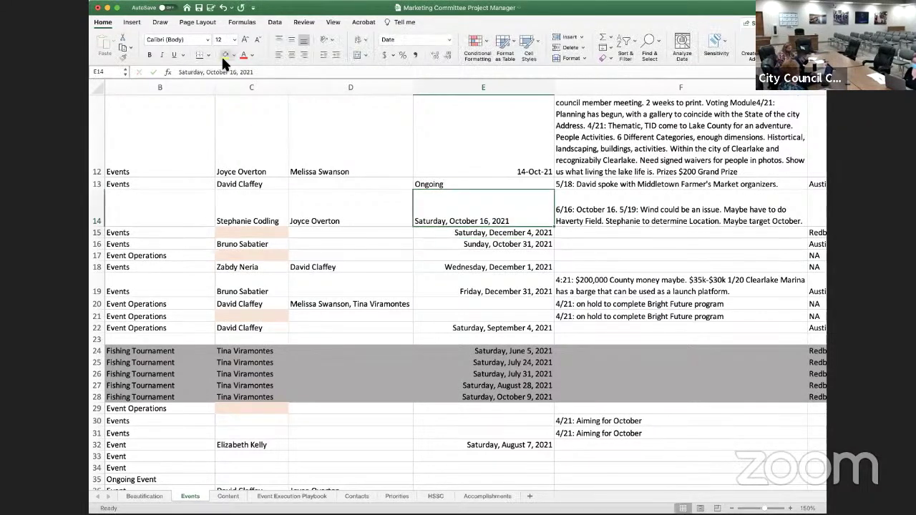
key("Right")
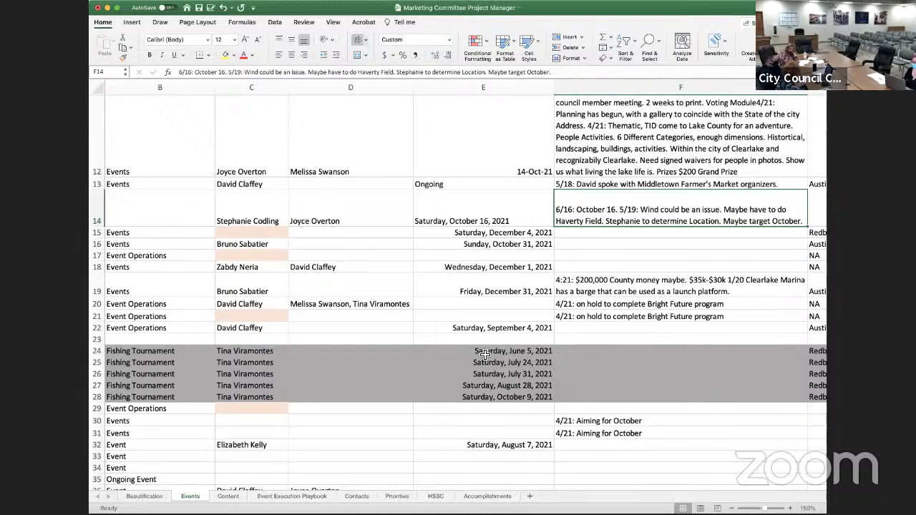
left_click(186, 352)
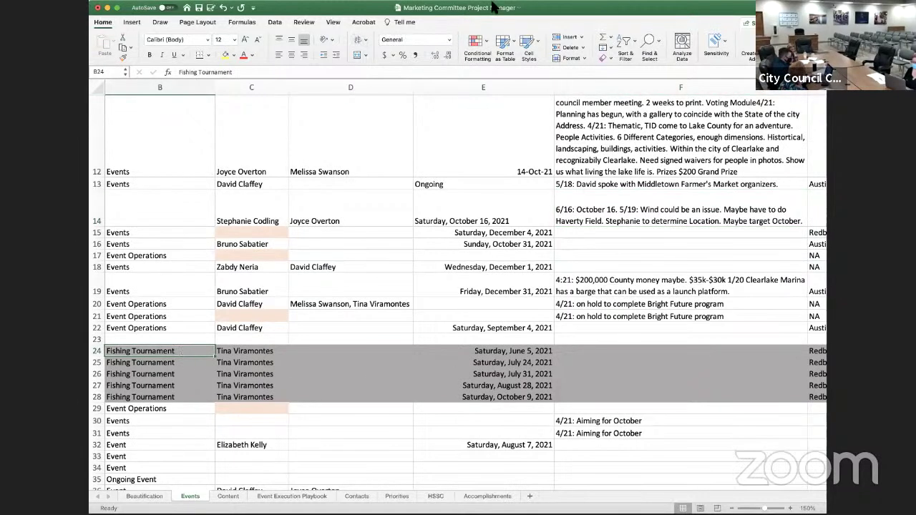
left_click(226, 52)
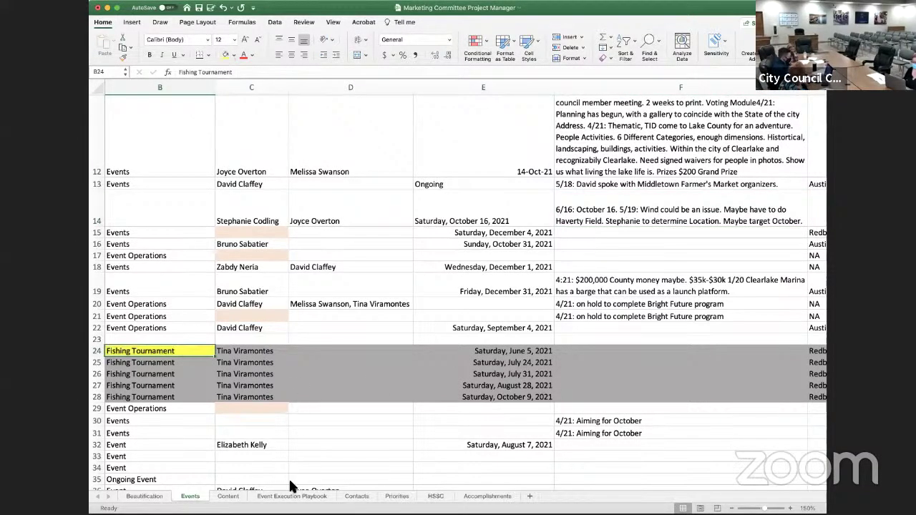
scroll(165, 487, "left", 3)
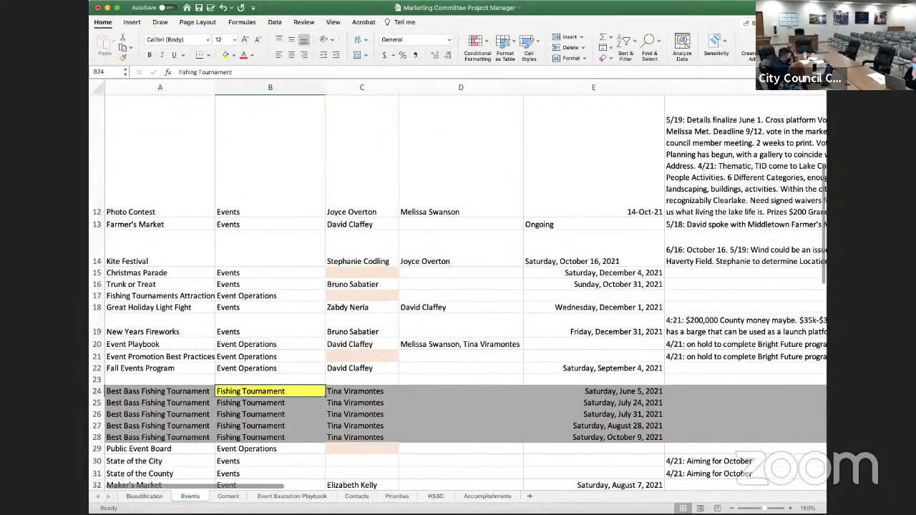
scroll(207, 356, "down", 5)
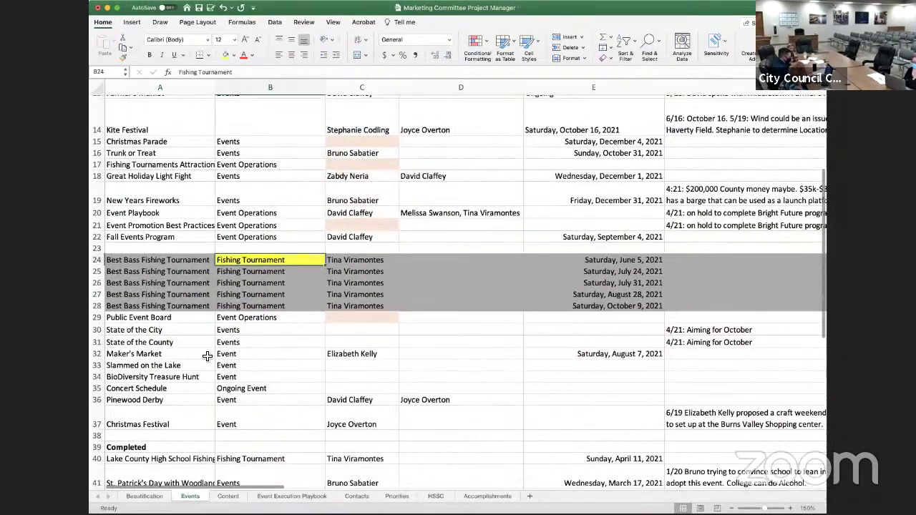
left_click(206, 356)
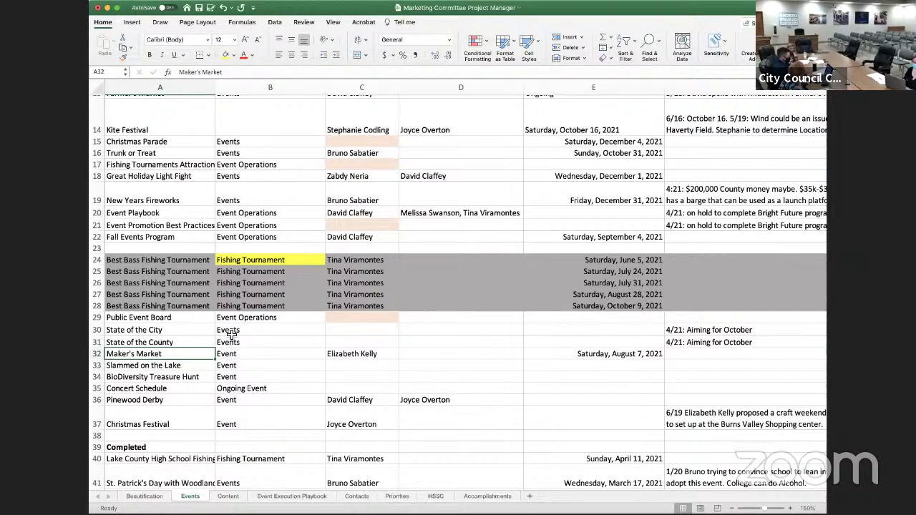
left_click(601, 332)
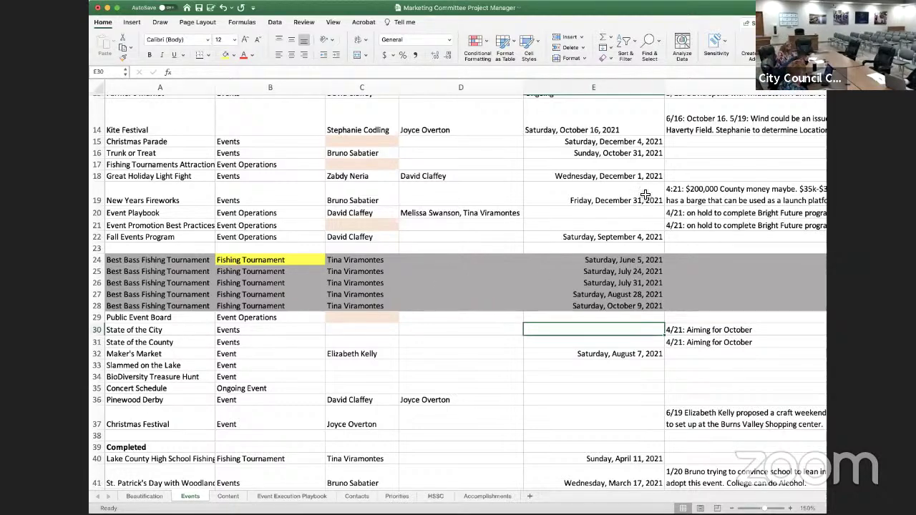
Change the Kite Festival date in E14 from October 16 to Saturday, October 9, 2021
scroll(607, 175, "up", 2)
scroll(607, 175, "up", 2)
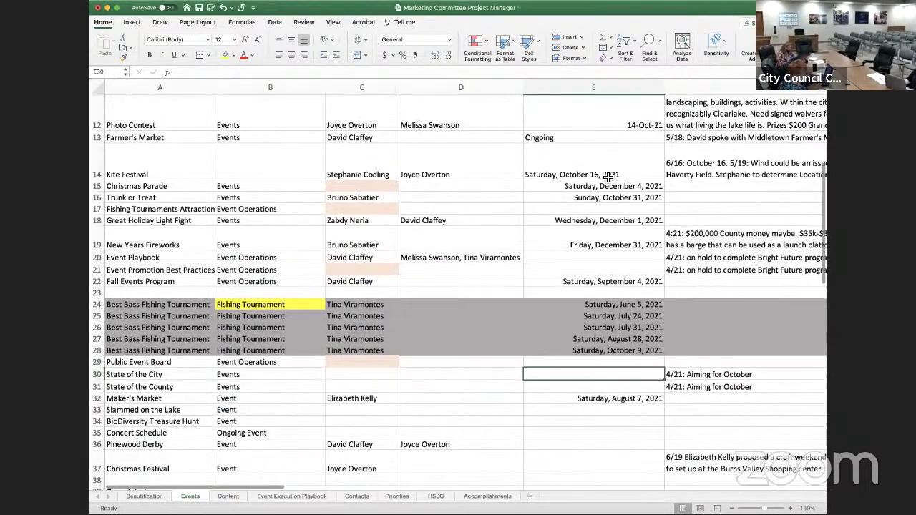
left_click(608, 170)
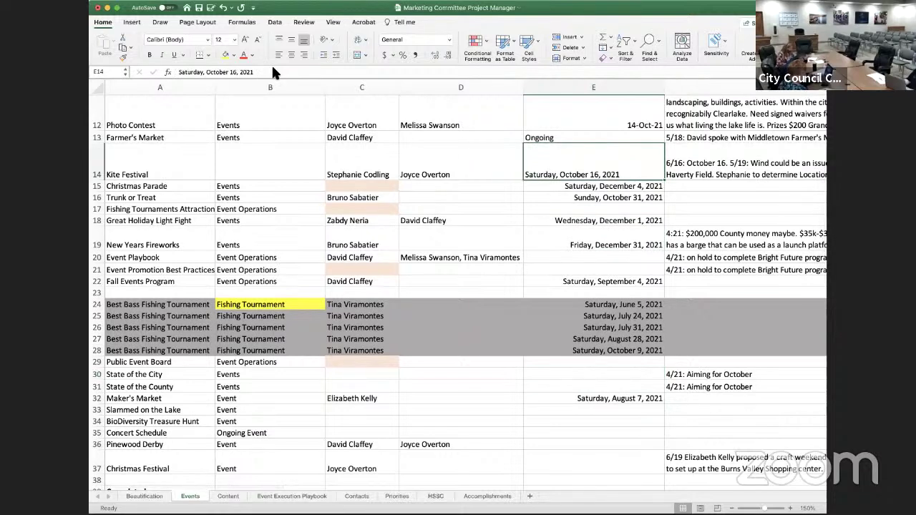
double_click(234, 72)
type("9")
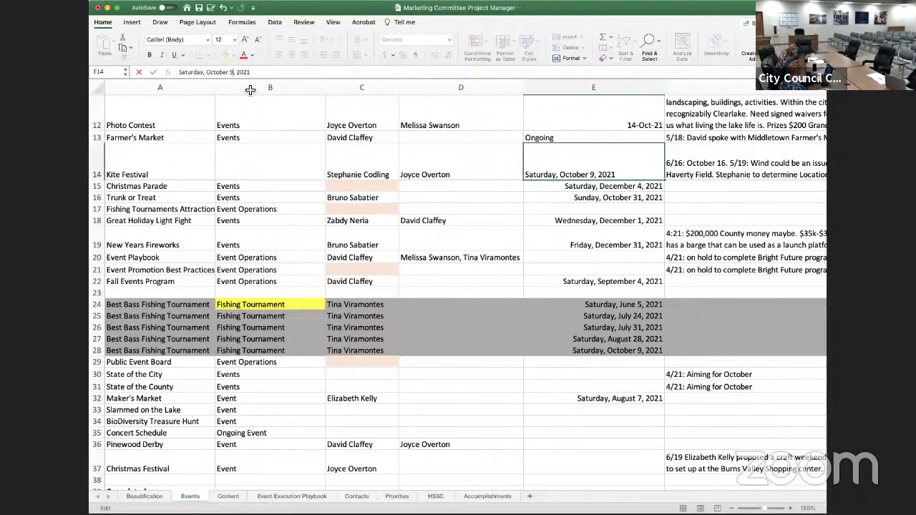
key("Return")
key("Up")
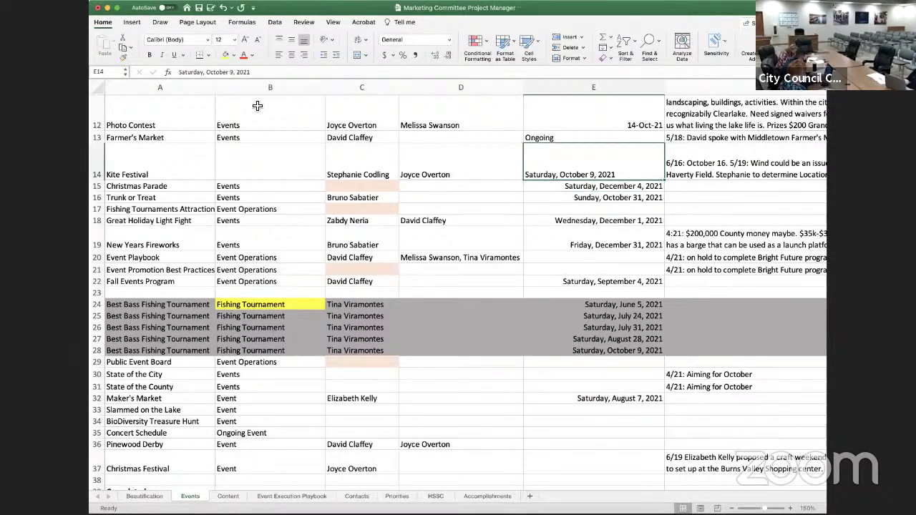
key("Right")
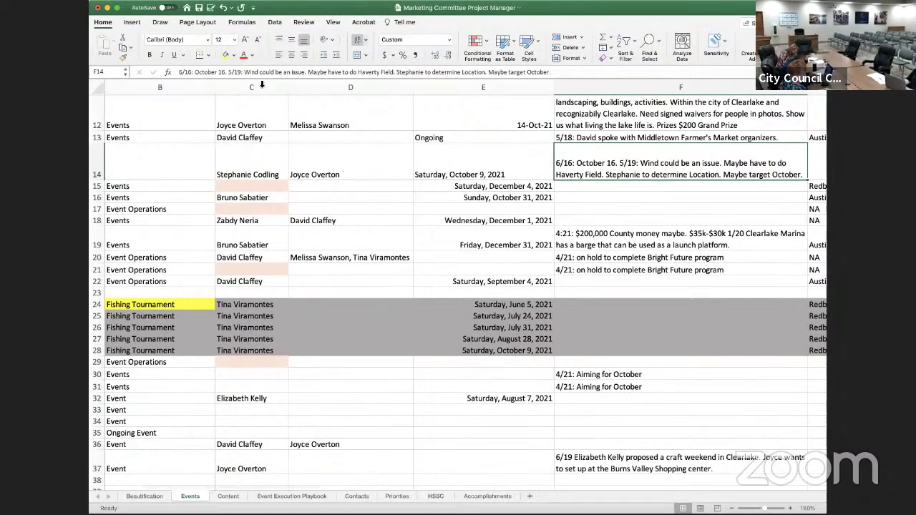
In the F14 note, change 'October 16' to 'October 9' and add 'Categories (ages),'
left_click(224, 70)
key("BackSpace")
key("BackSpace")
type("9")
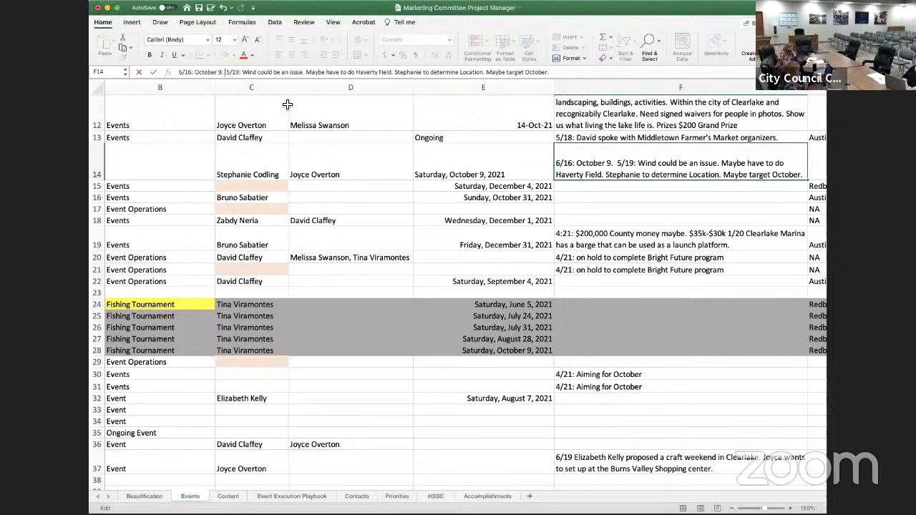
type("Categori")
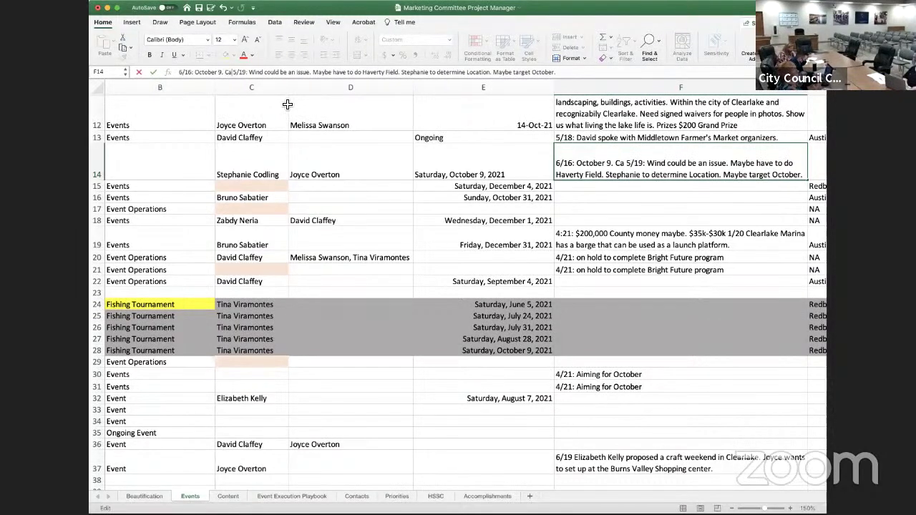
type("es")
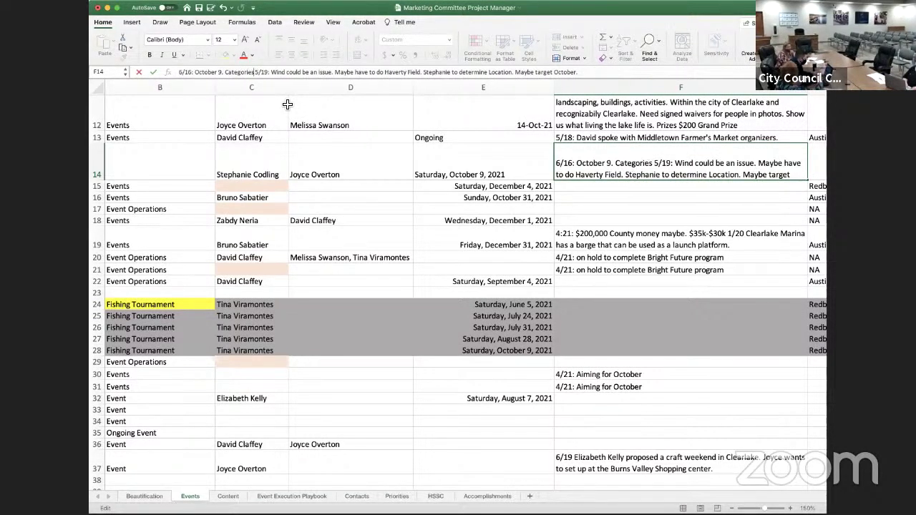
type(" (ages")
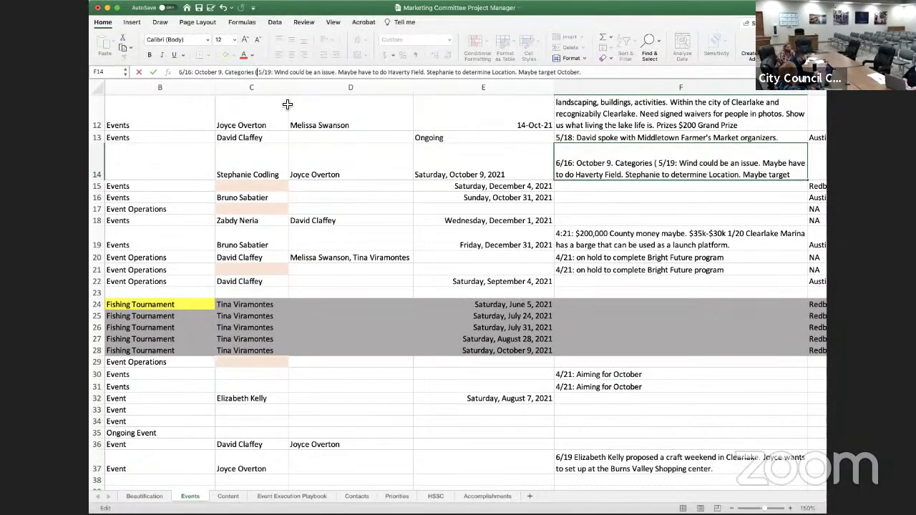
type("),")
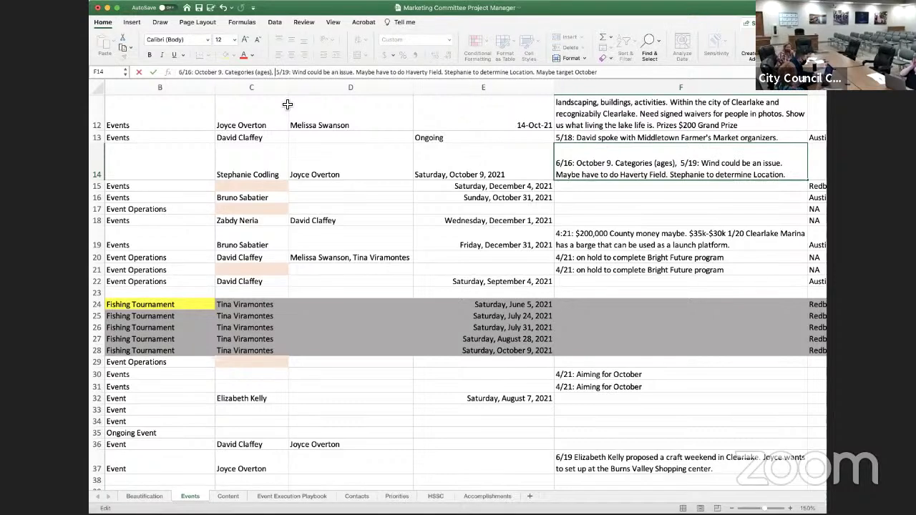
key("End")
type(".")
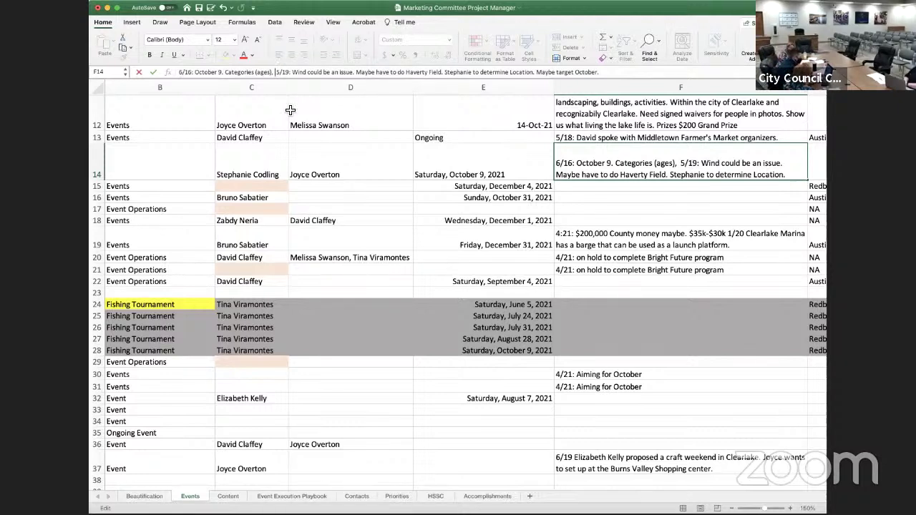
Extend the F14 note with 'Maybe a decorative competition. Kite Skills classes.' before the 5/19 entry
type("Maybe")
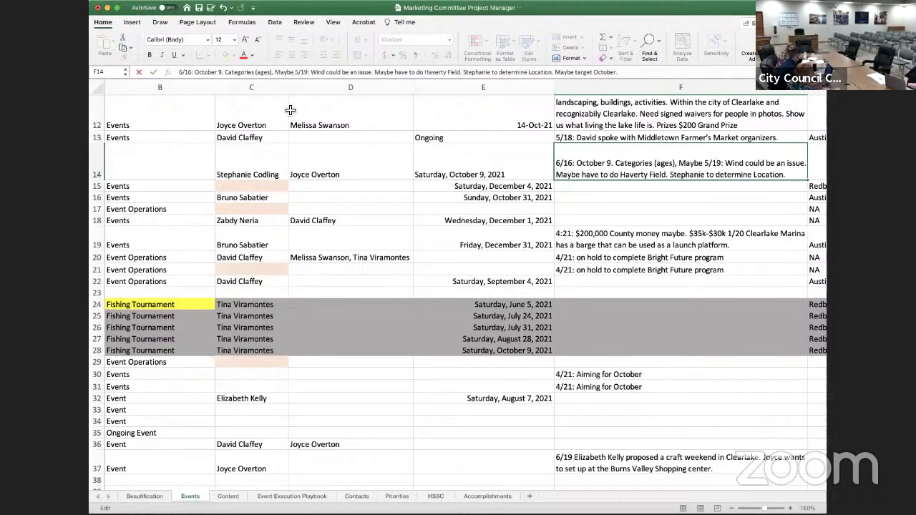
type(" a decorati")
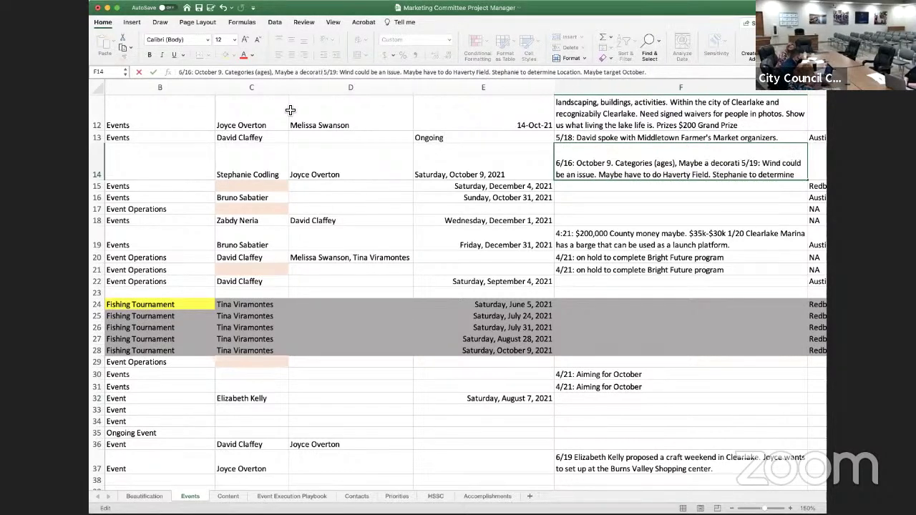
type("ve competit")
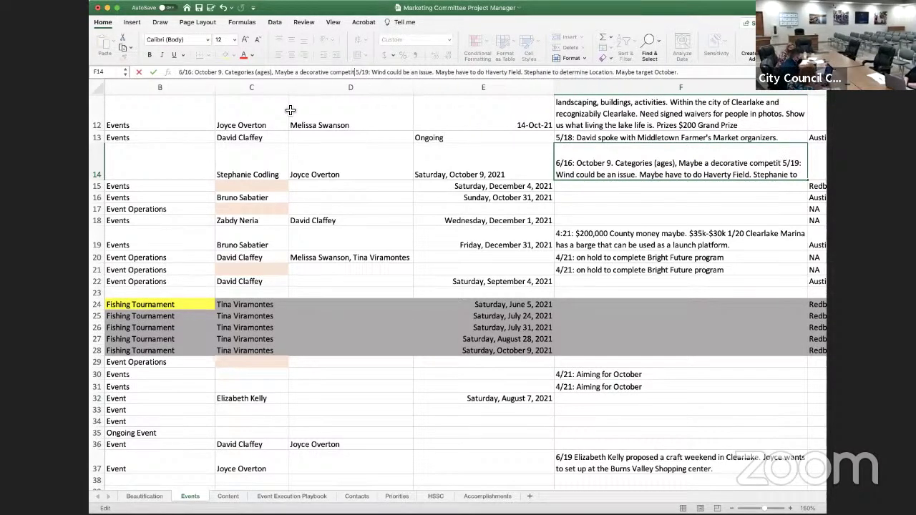
type("ion. ")
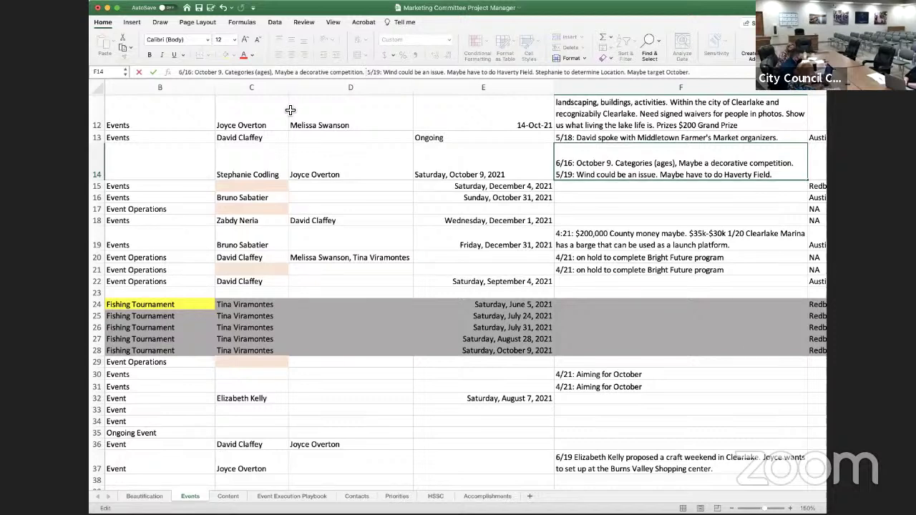
type("Kite Skills")
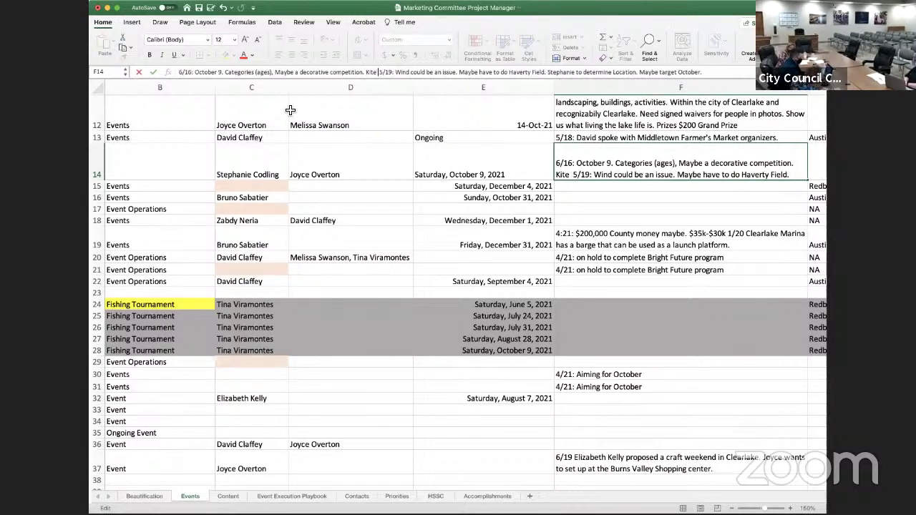
type(" cl")
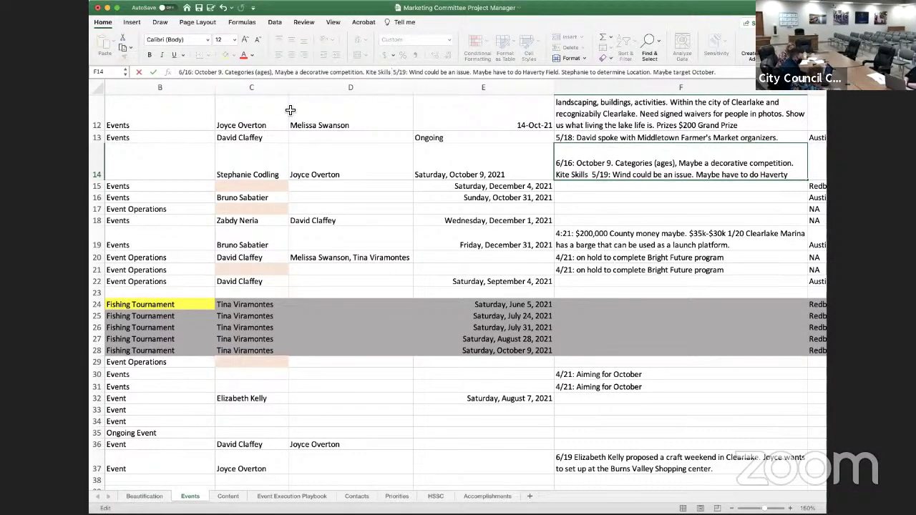
type("asses.  5/19: Wind could be an issue")
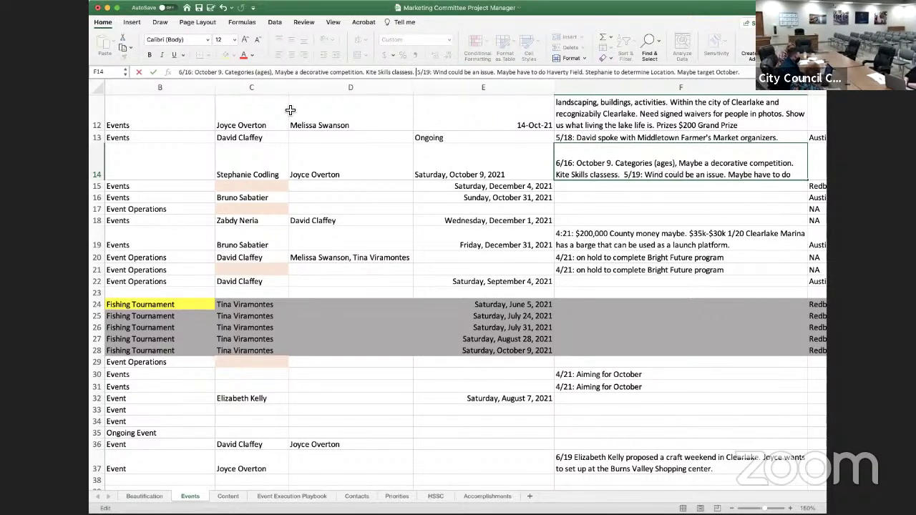
type(".")
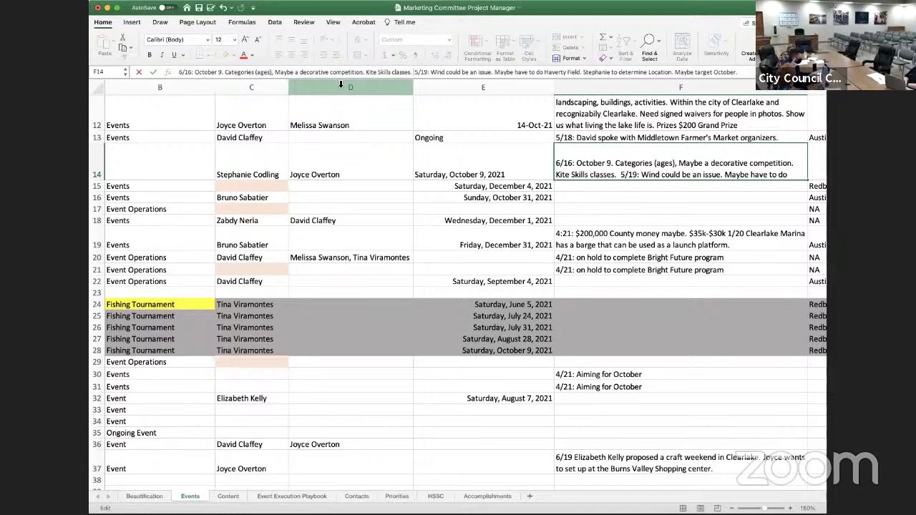
Add 'Vendors (local kite seller?)' to the Kite Festival note, fixing the capitalisation typo
key("BackSpace")
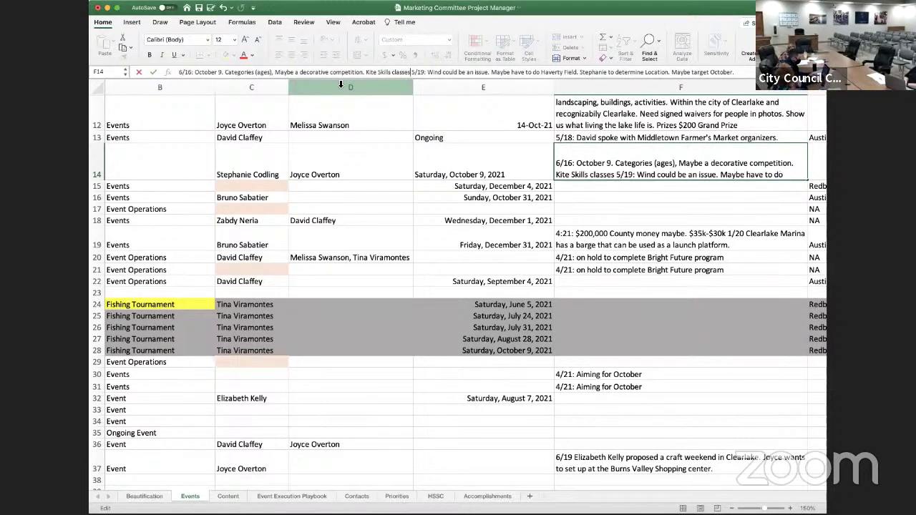
type(". VEndors")
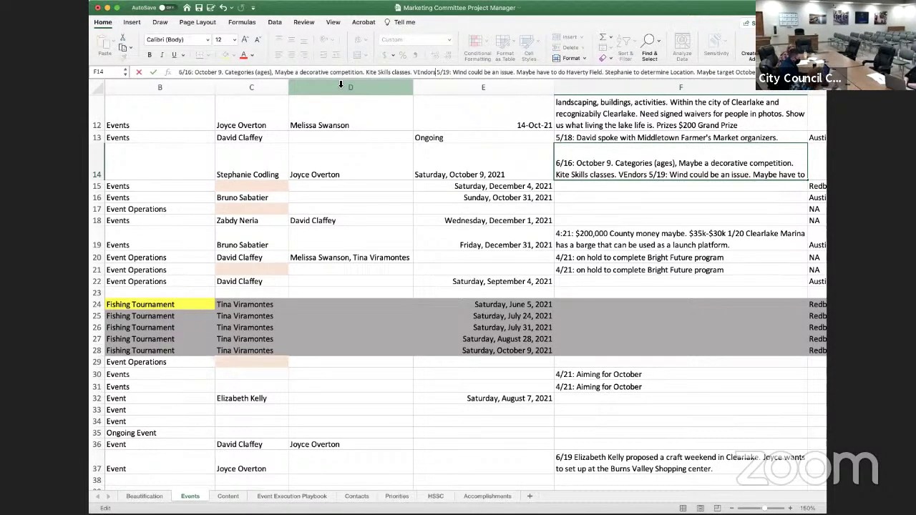
key("BackSpace")
key("BackSpace")
key("BackSpace")
key("BackSpace")
key("BackSpace")
key("BackSpace")
type("end")
type("ors")
type(" (local")
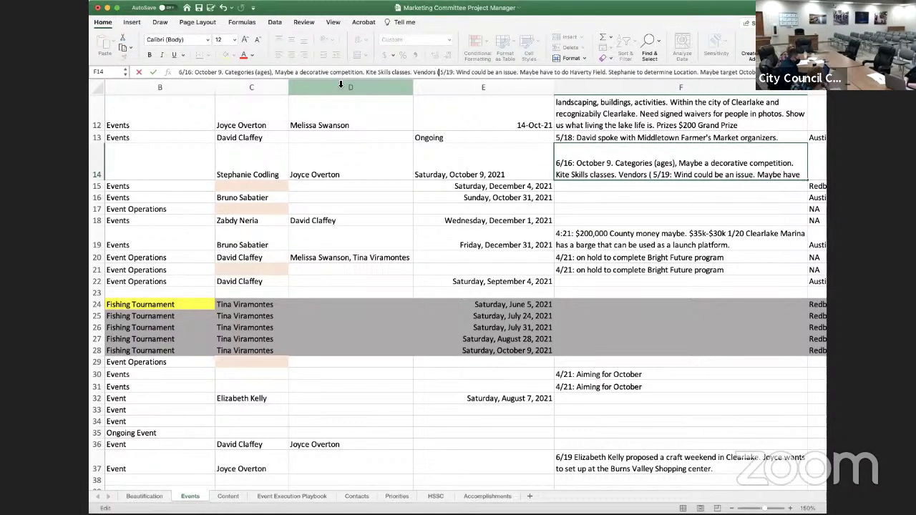
type(" kite seller?")
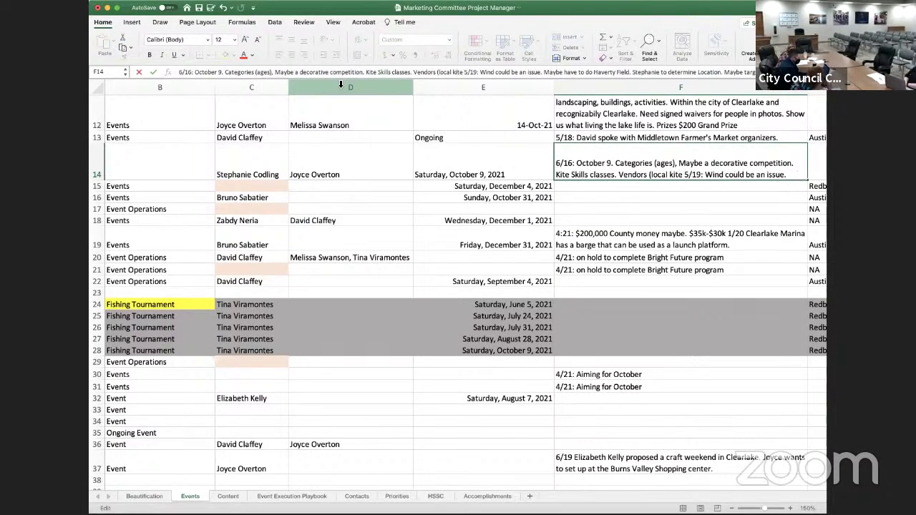
type(")")
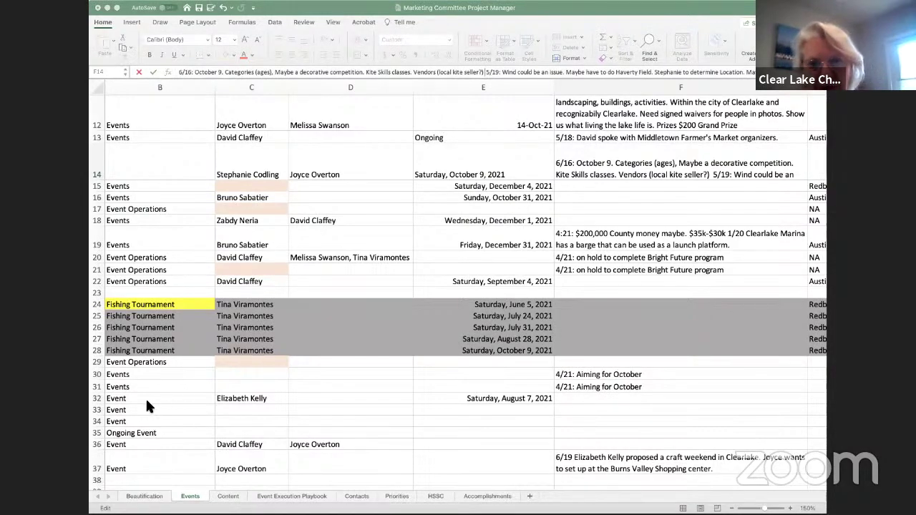
Commit the Kite Festival note edit, then reselect cell F14
scroll(146, 405, "left", 3)
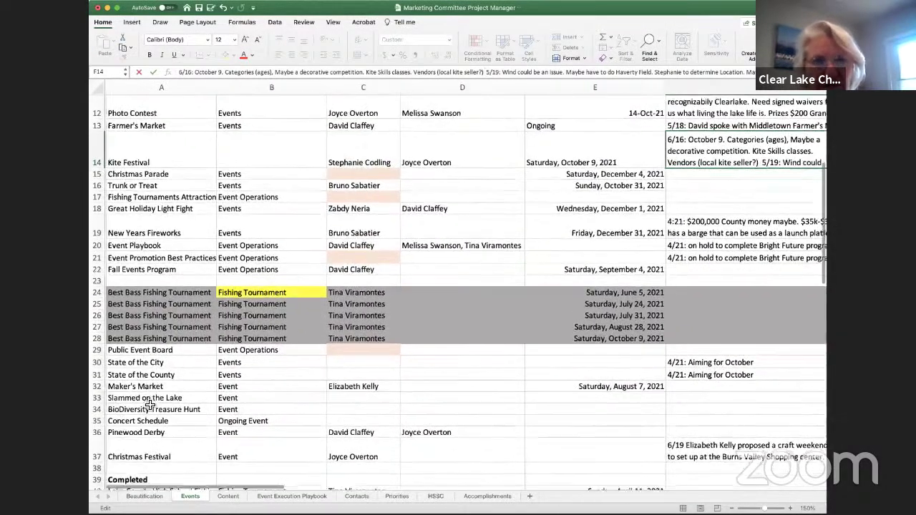
scroll(150, 405, "down", 3)
scroll(153, 402, "up", 4)
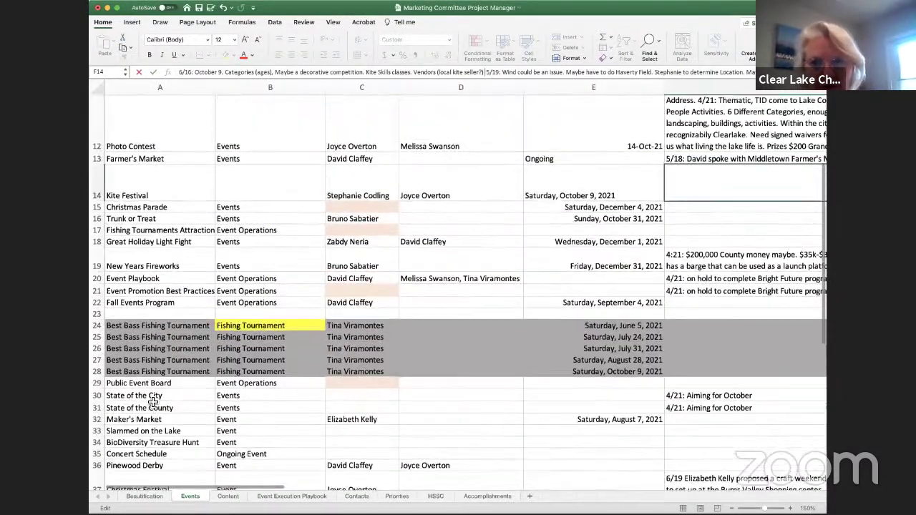
scroll(153, 402, "up", 2)
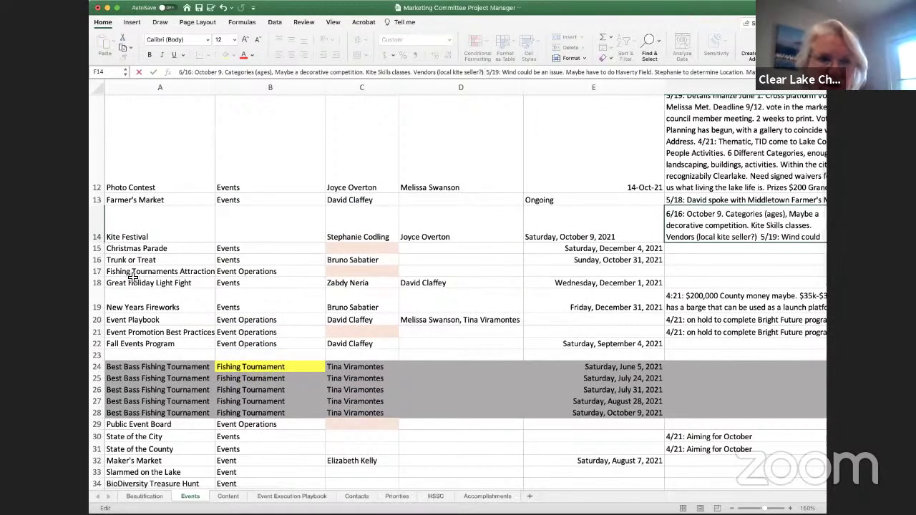
left_click(130, 245)
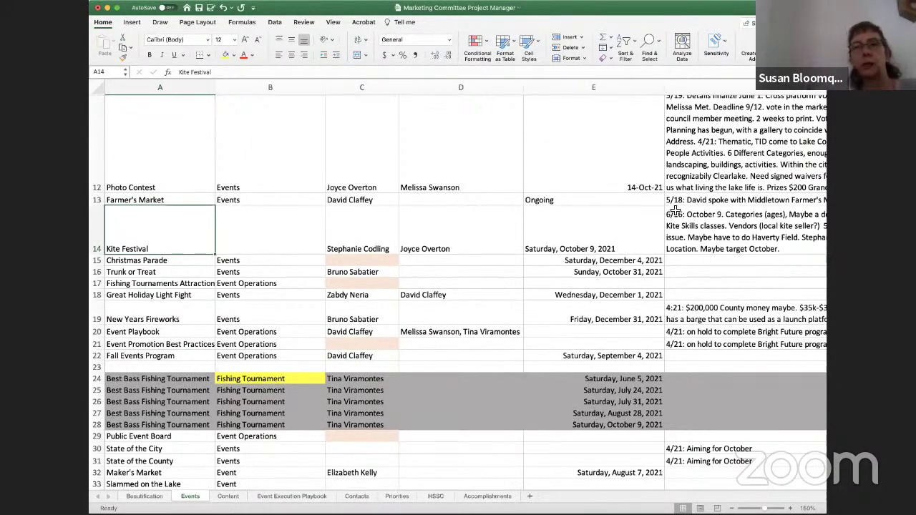
left_click(773, 231)
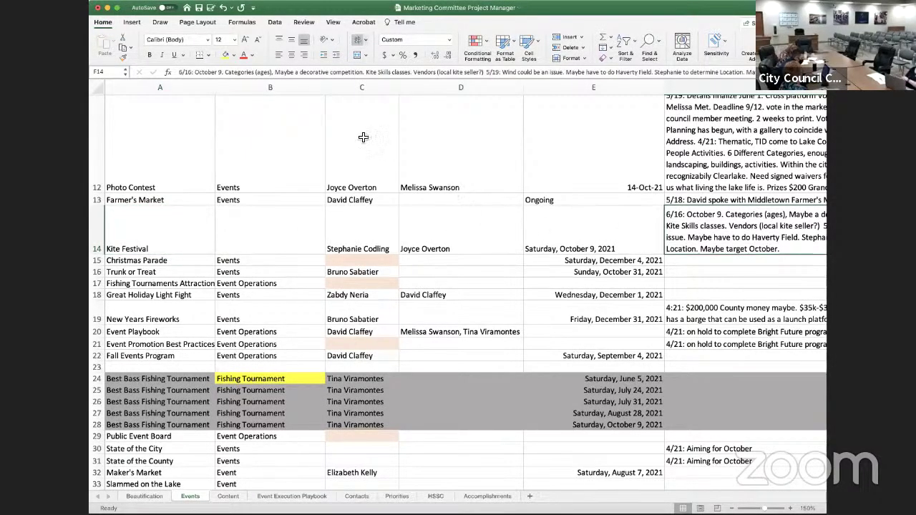
Append ', Experts on school roof.' after the local kite seller item in the F14 note
left_click(480, 68)
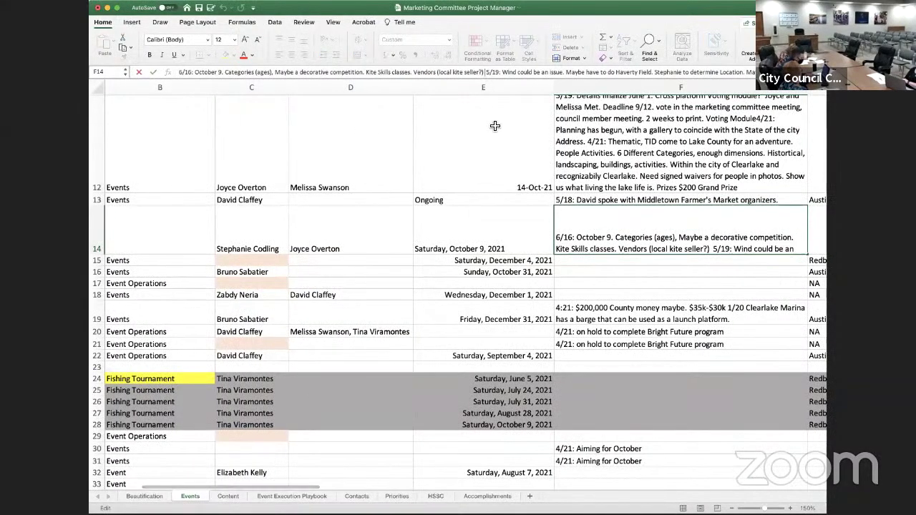
type(",")
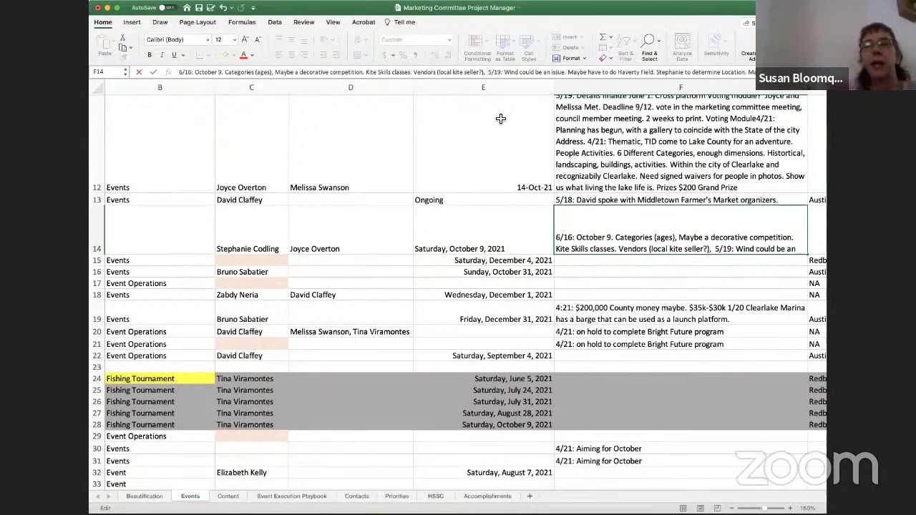
type(" Experts")
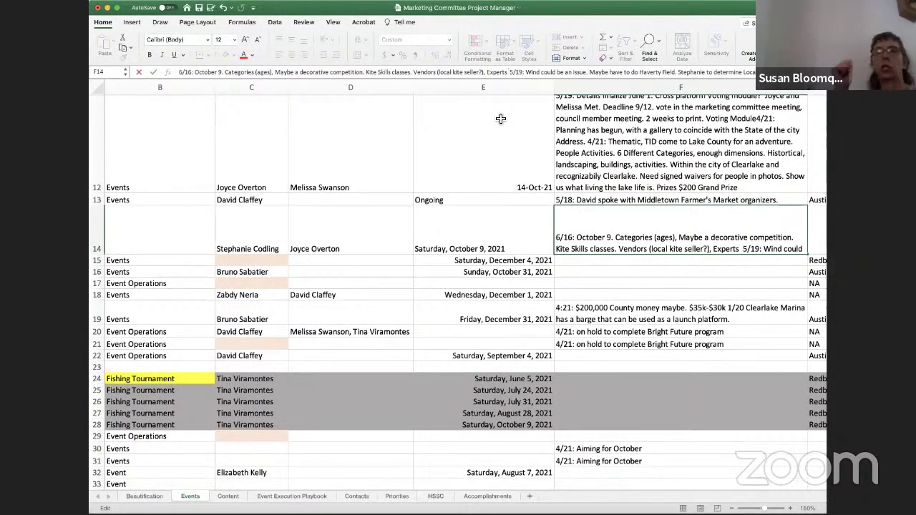
type("on schoo")
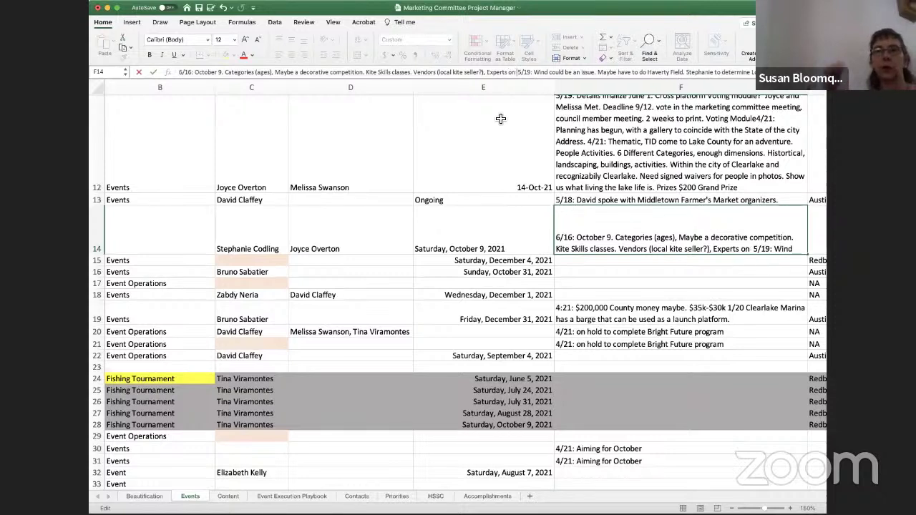
type("l ")
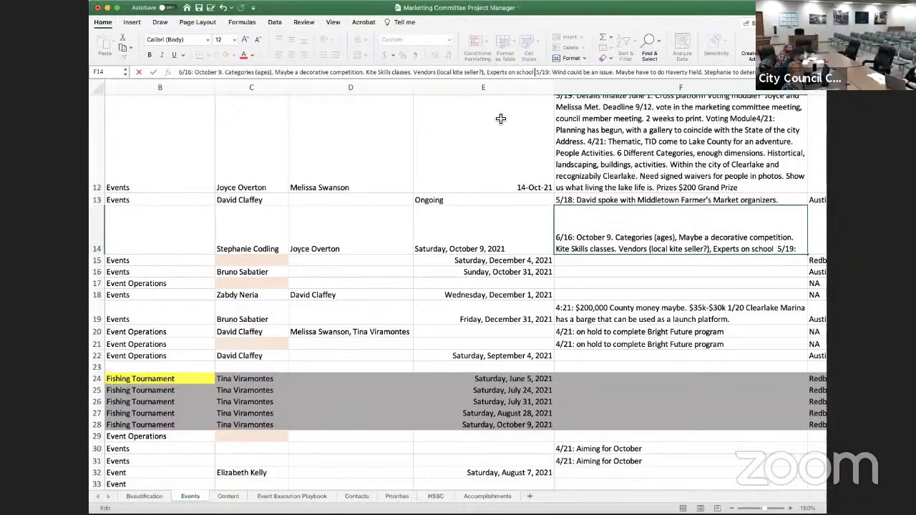
type("roof.")
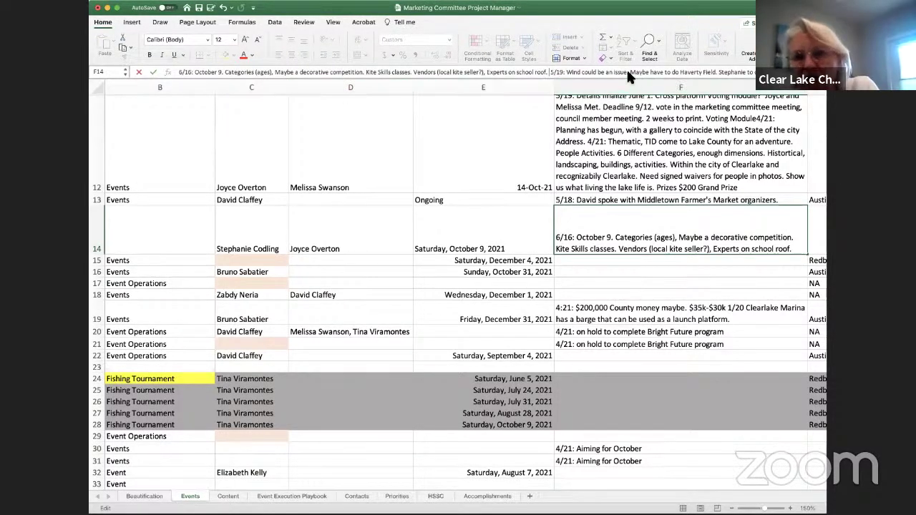
Add 'Competitive kite flying with commercial flyers' and change 'decorative' to 'decorative/skills' in the note
type("Competitive ")
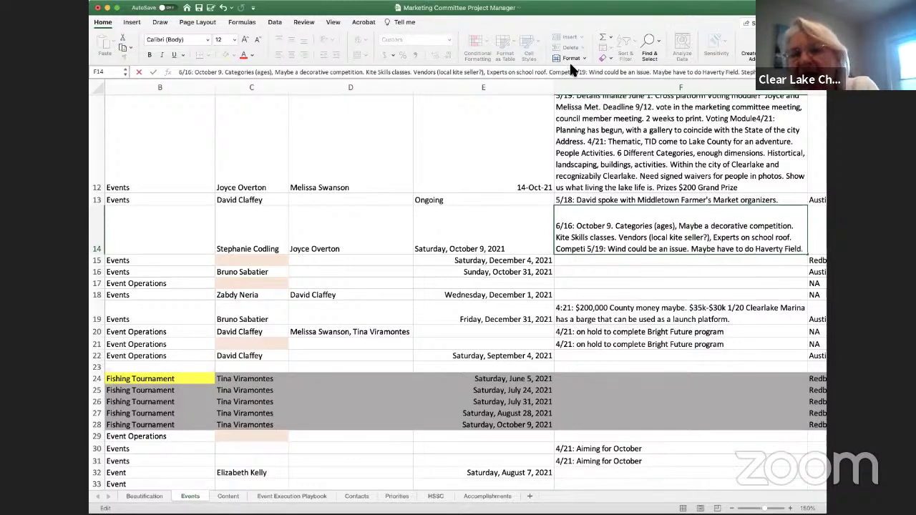
type("kite flying.")
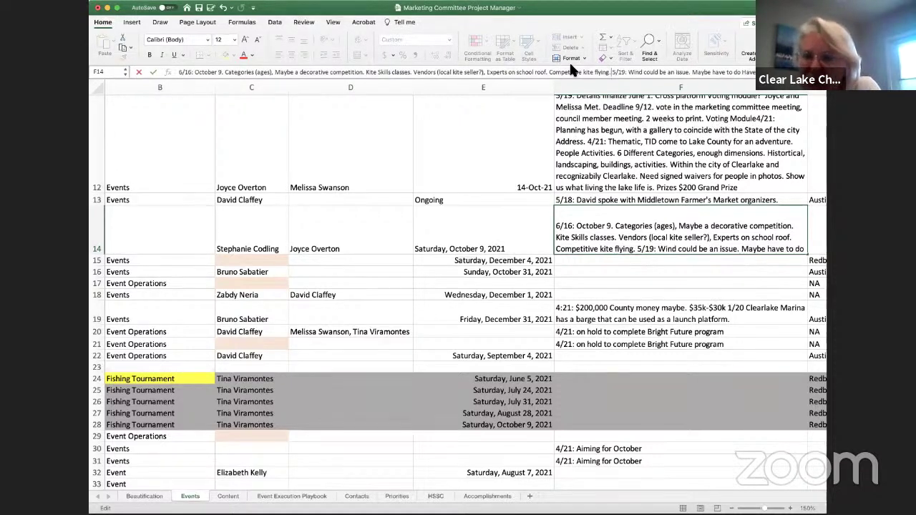
key("BackSpace")
type("with comme")
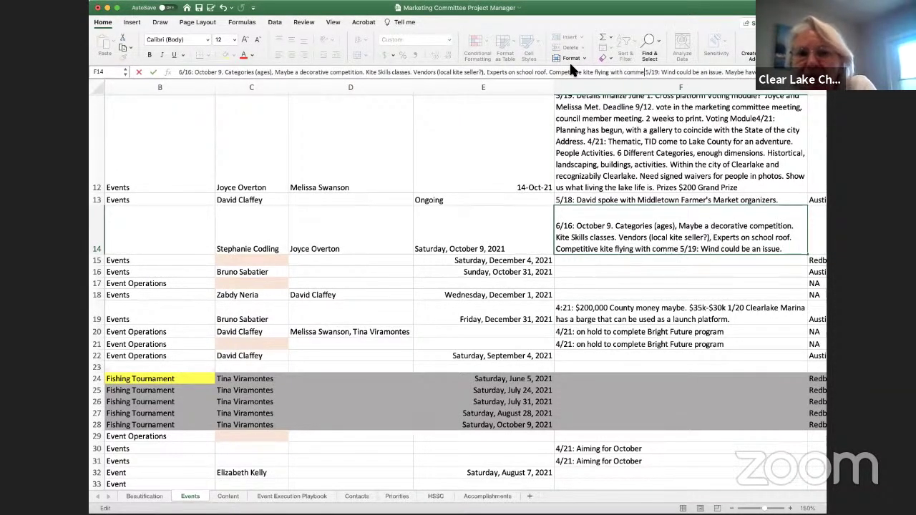
type("rcial flyer")
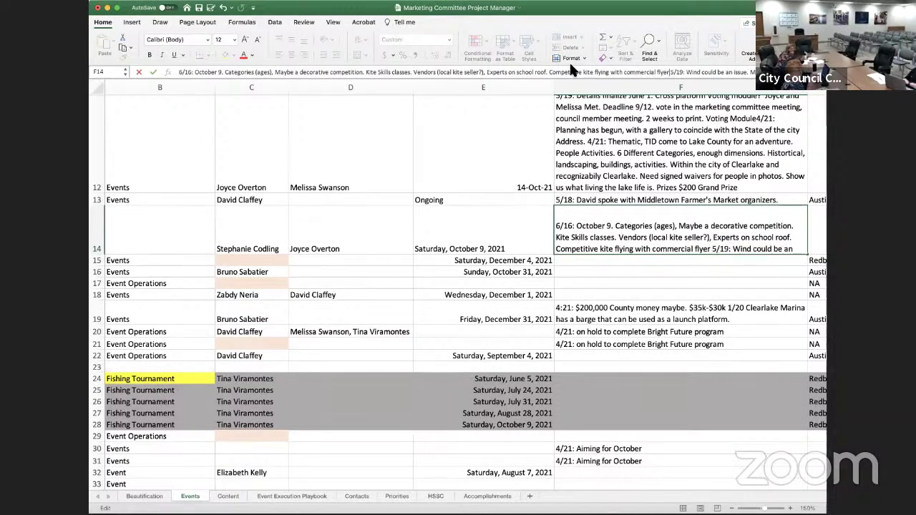
type("s")
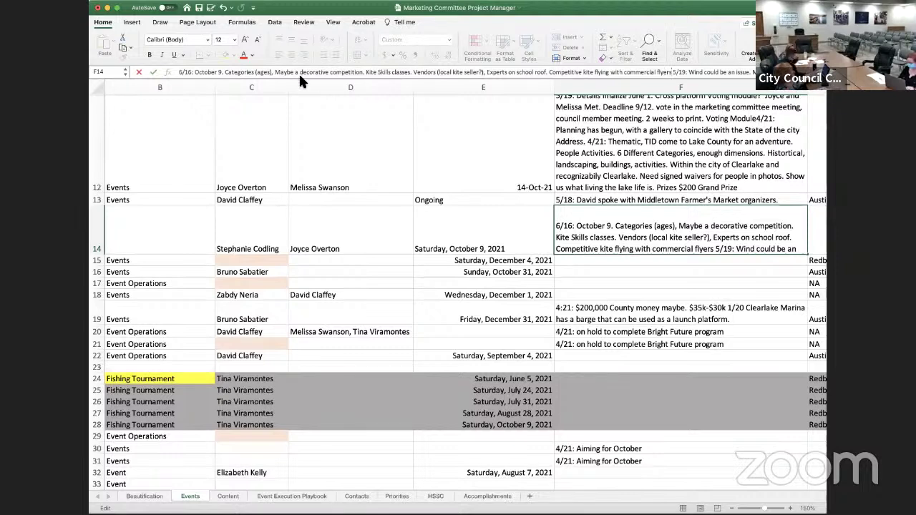
left_click(330, 72)
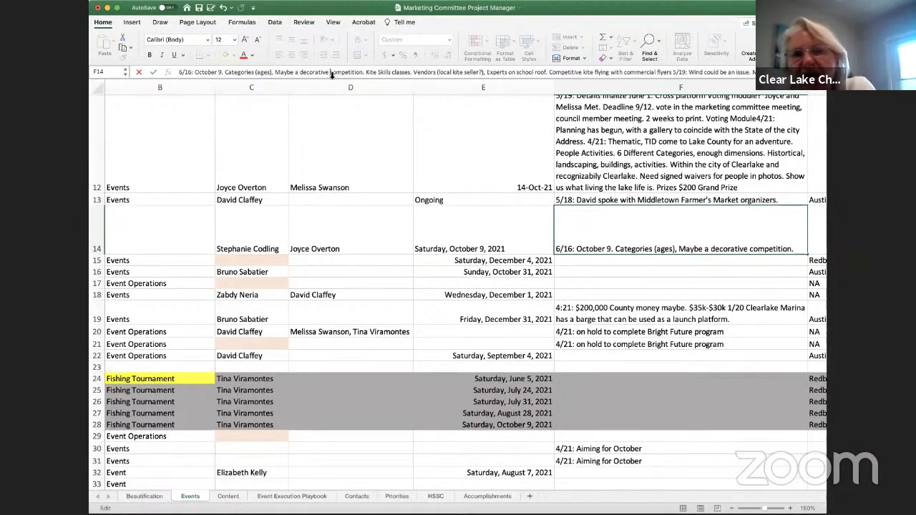
type("/skills")
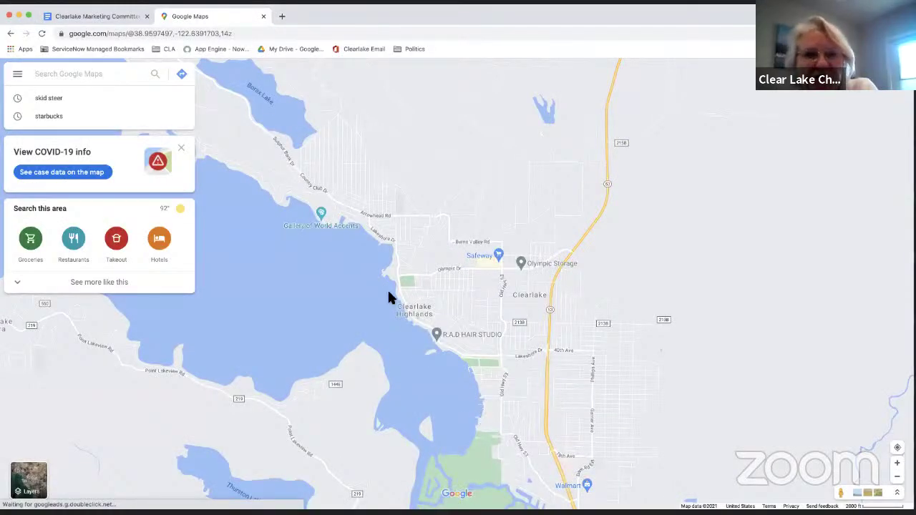
Zoom in on Austin Park in Clearlake and centre it in satellite view
scroll(389, 293, "up", 4)
scroll(525, 242, "up", 2)
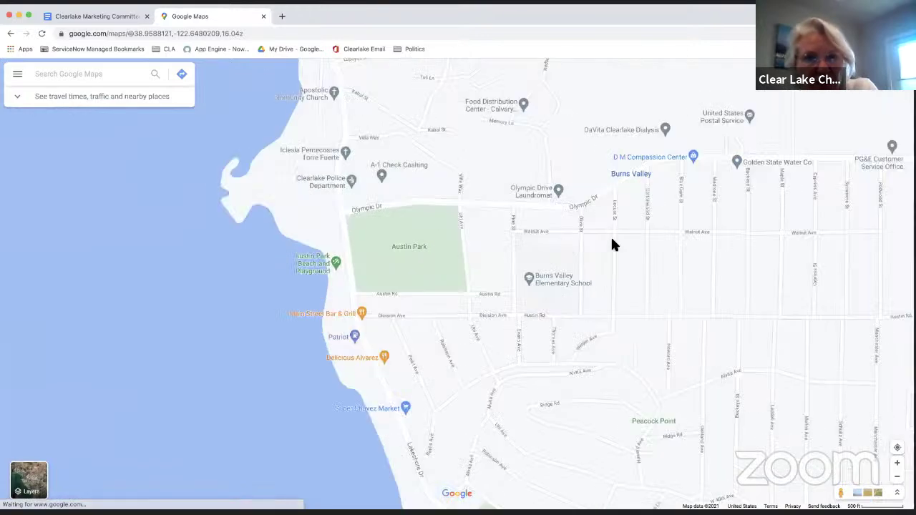
scroll(594, 285, "up", 1)
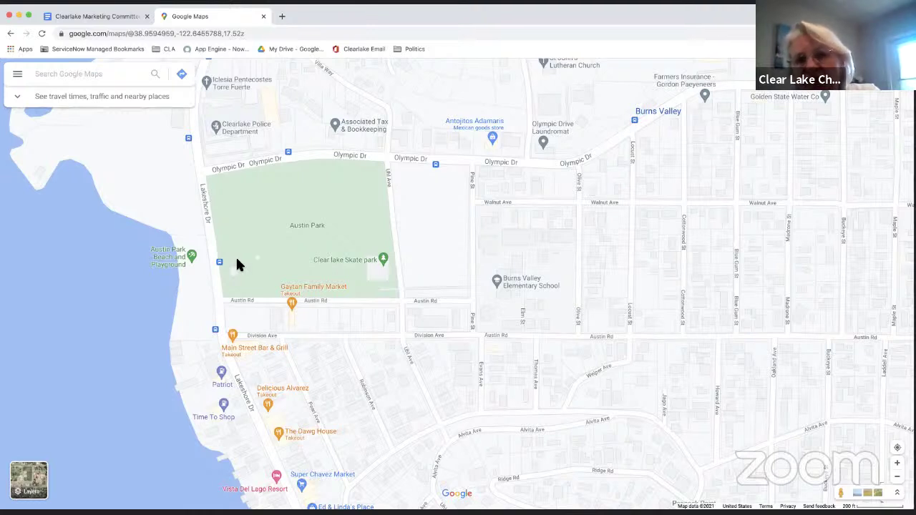
scroll(233, 217, "up", 1)
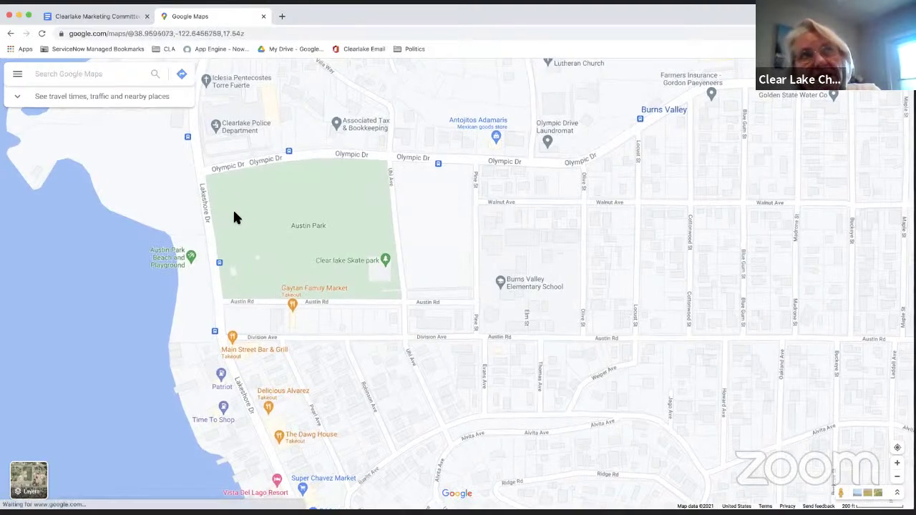
left_click(29, 479)
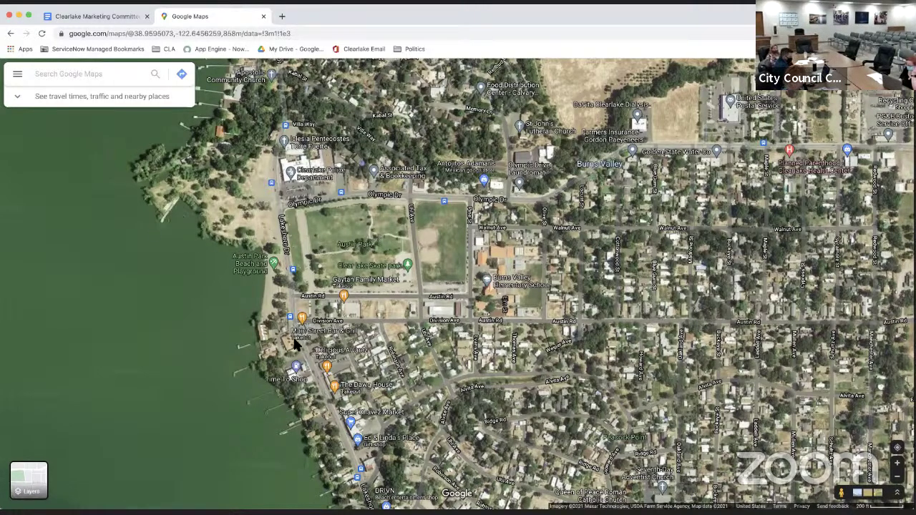
scroll(298, 348, "down", 3)
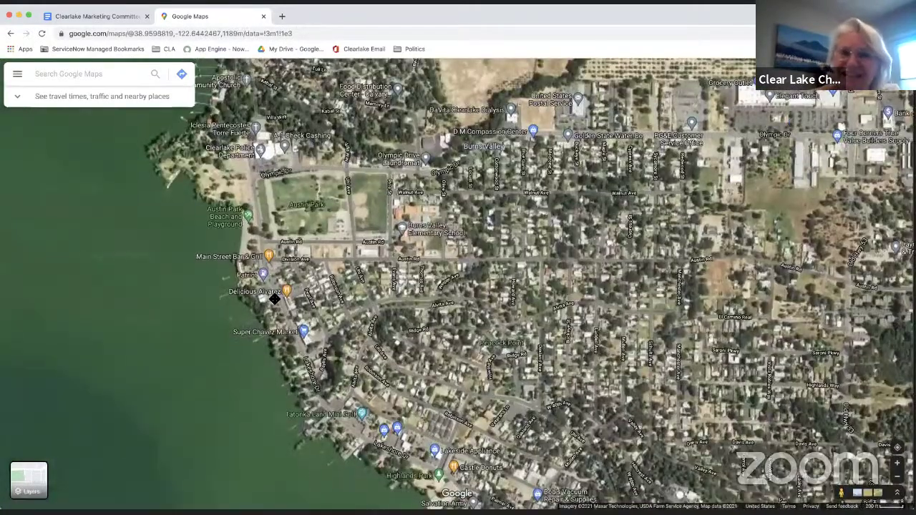
left_click_drag(276, 317, 337, 307)
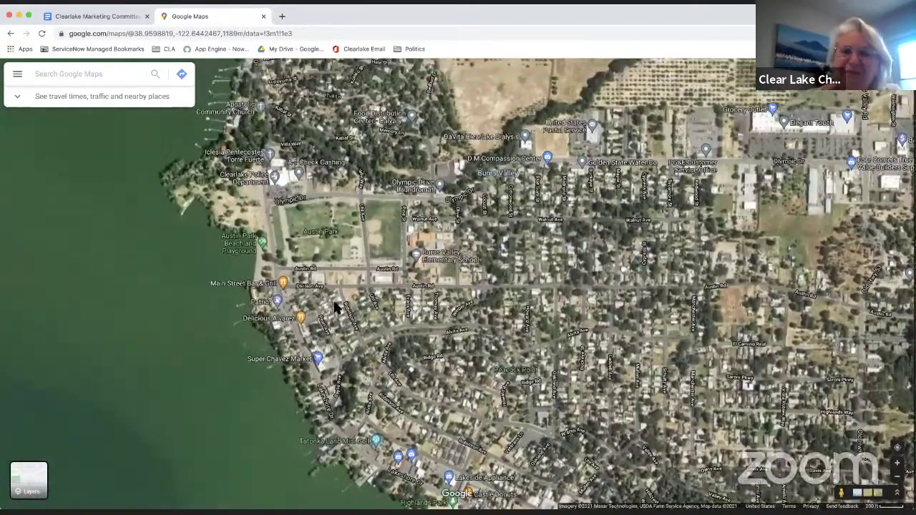
scroll(334, 306, "up", 3)
left_click_drag(358, 243, 364, 319)
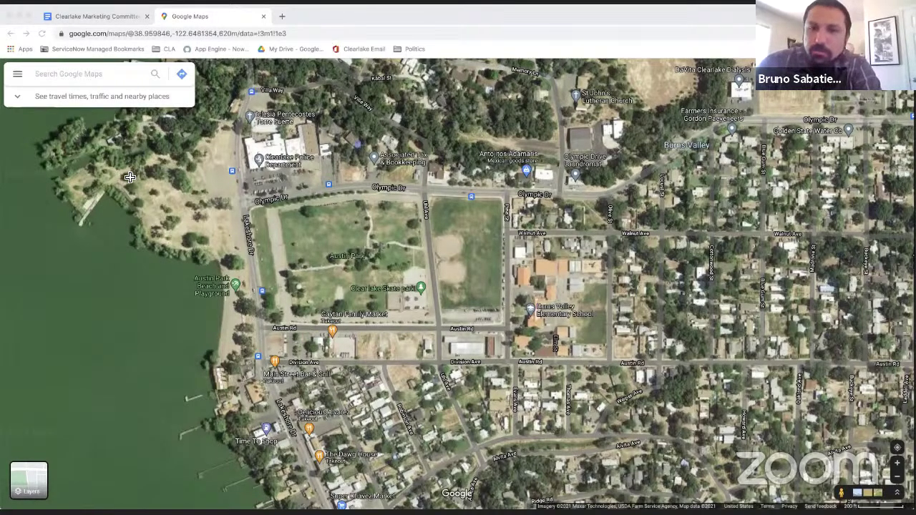
Return to the marketing committee spreadsheet in Excel
left_click(114, 17)
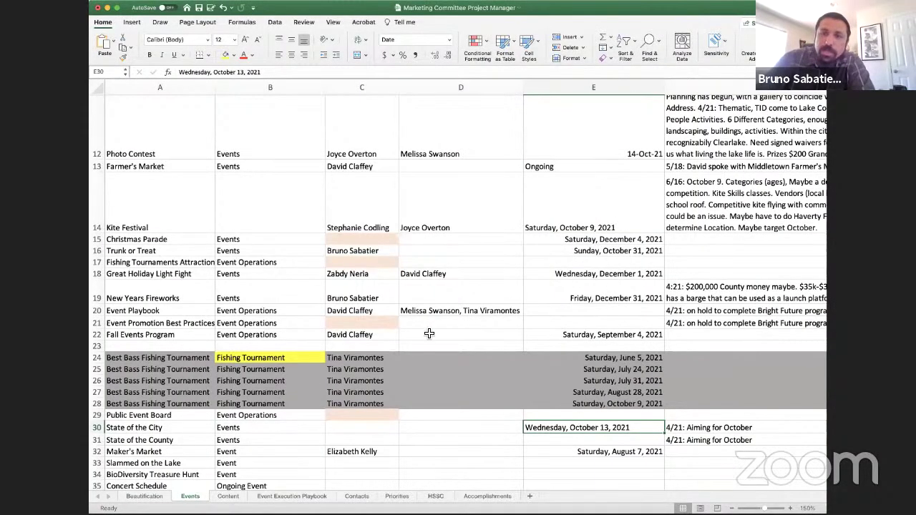
Check the Fall Events Program owner and the empty second-owner cells beside it
left_click(396, 336)
left_click(441, 334)
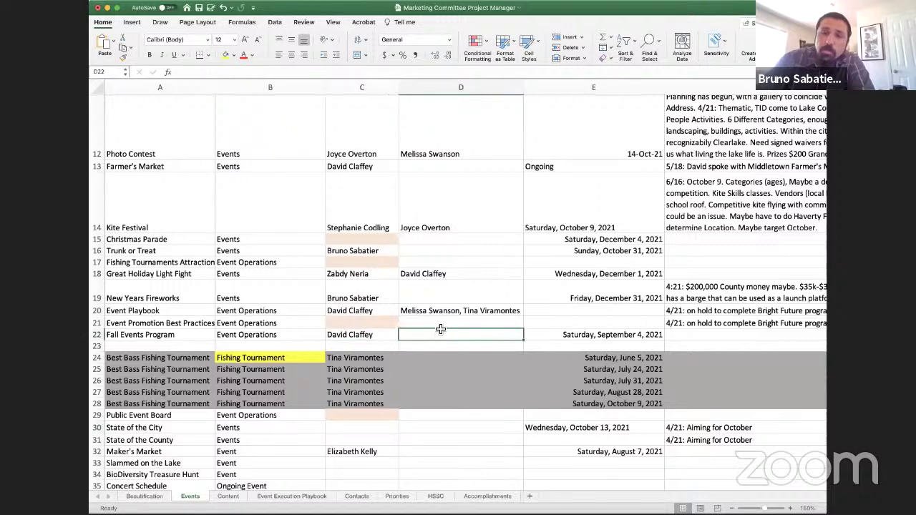
left_click(440, 322)
Insert blank rows above the Completed heading and select the new row's first cell
scroll(447, 326, "down", 4)
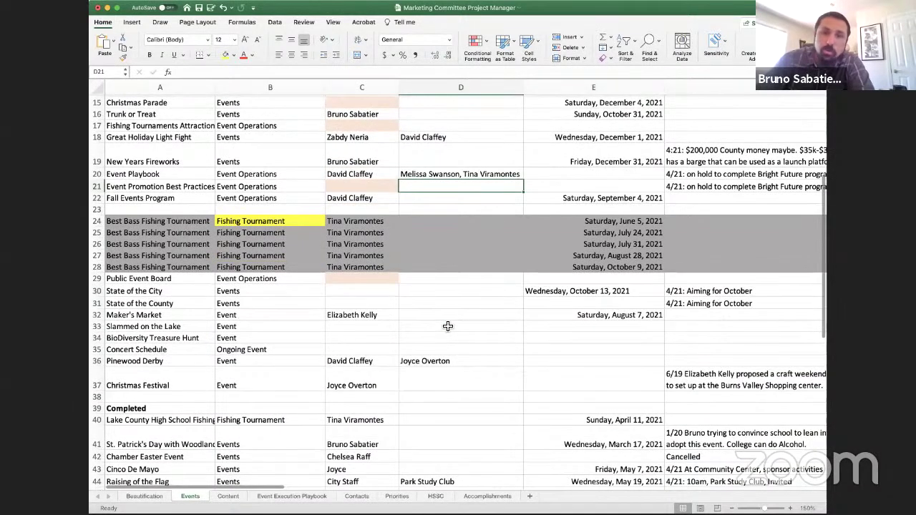
left_click(97, 408)
right_click(98, 408)
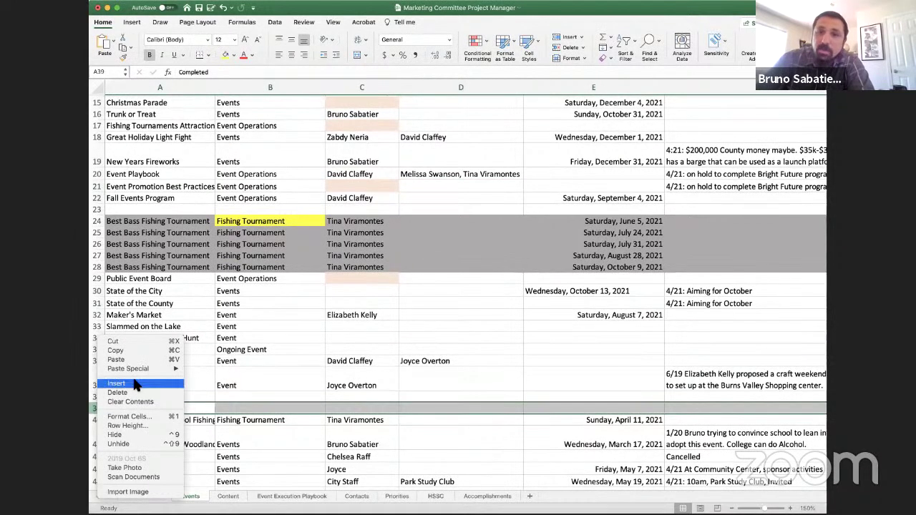
left_click(136, 381)
right_click(97, 420)
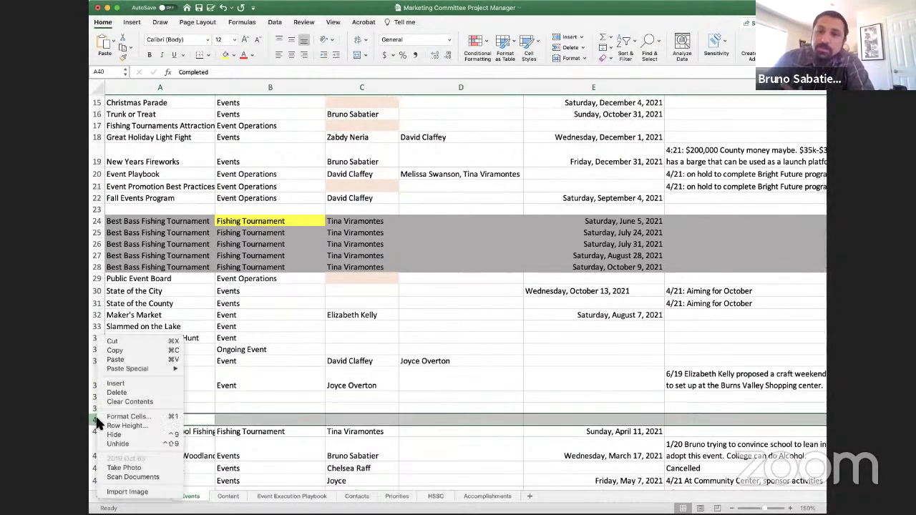
left_click(115, 384)
Enter 'Concert Series Extended' in A38 and begin typing an owner name in C38
left_click(136, 398)
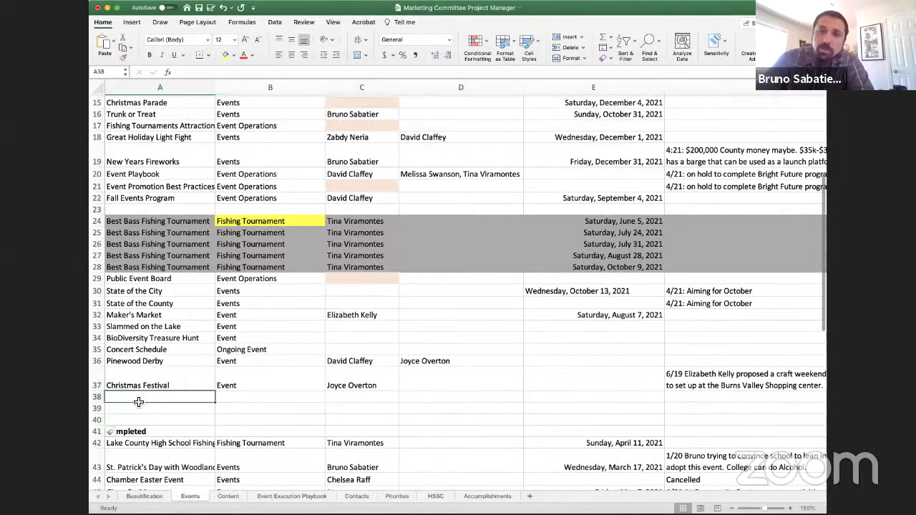
type("Concert Ser")
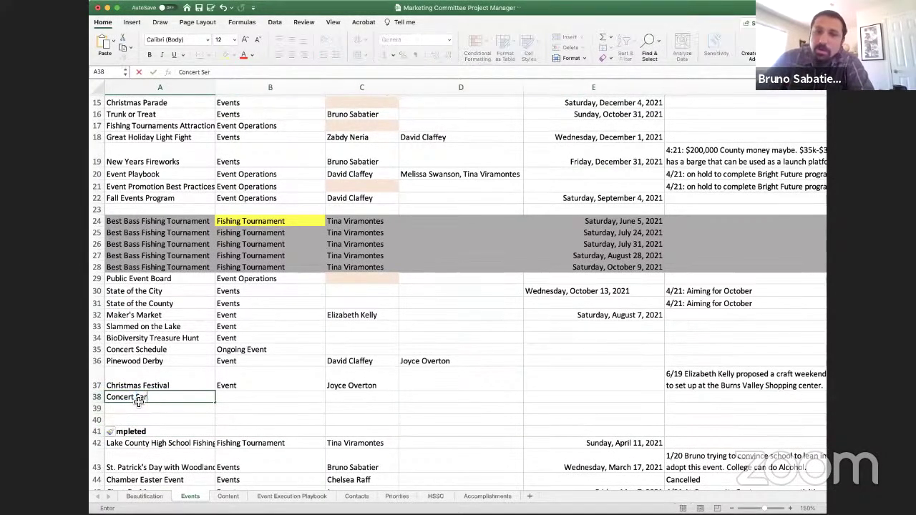
type("ies E")
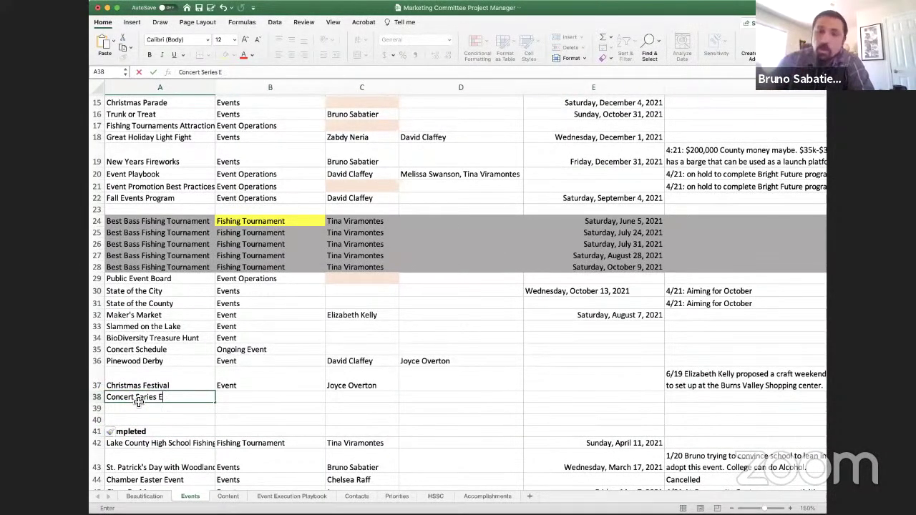
type("xtended")
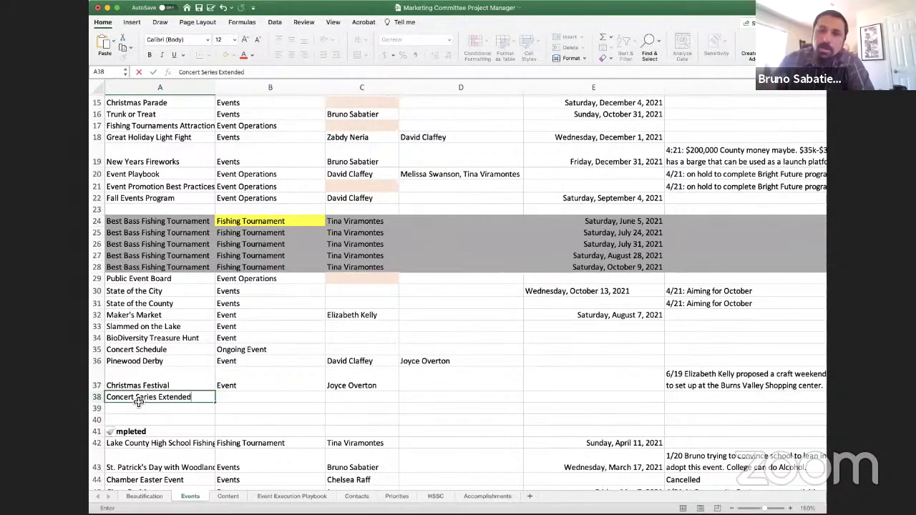
key("Tab")
key("Tab")
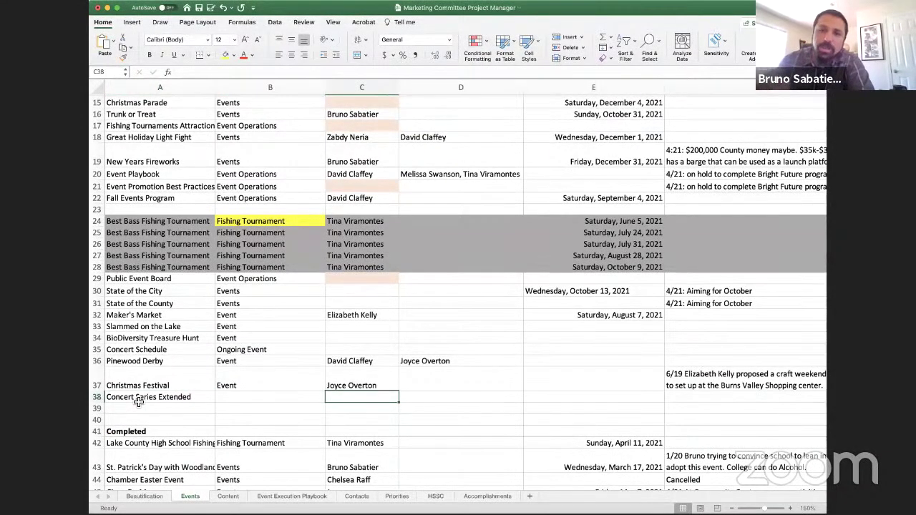
type("Bruno")
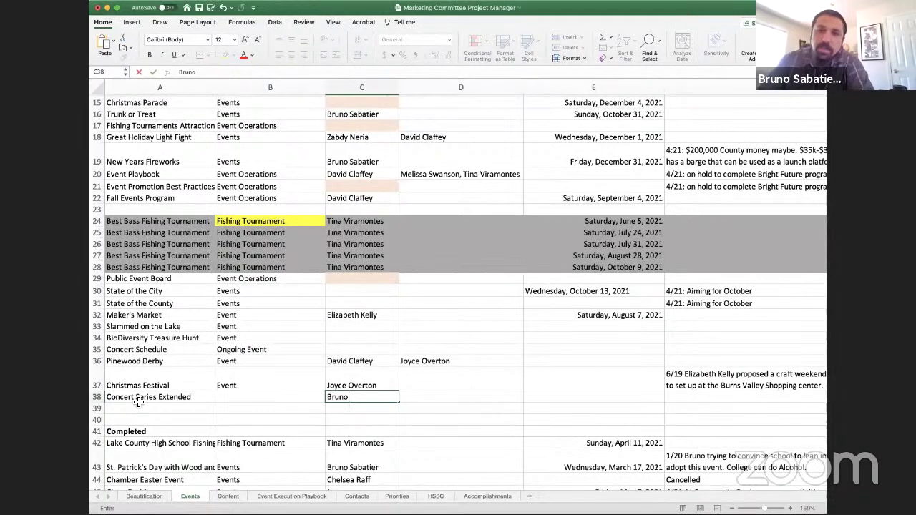
Copy the owner's full name from C16 into C38
left_click(352, 114)
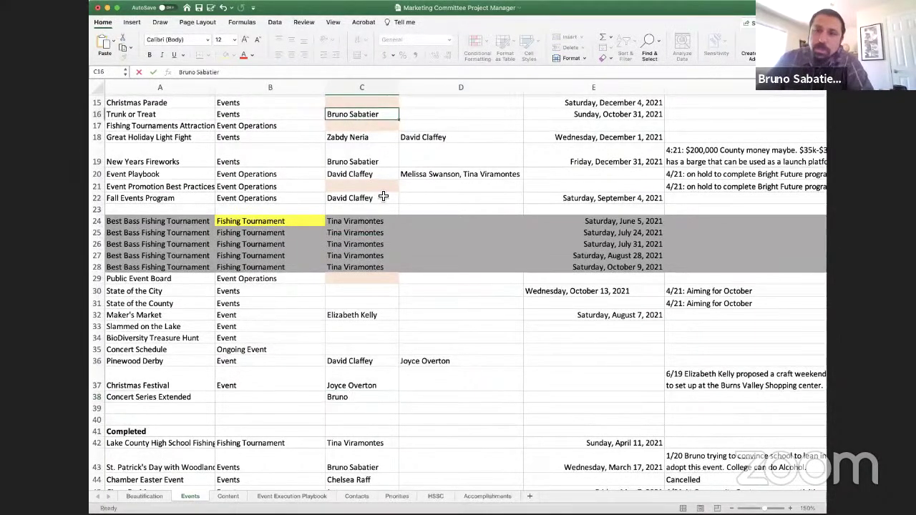
key("cmd+c")
left_click(364, 364)
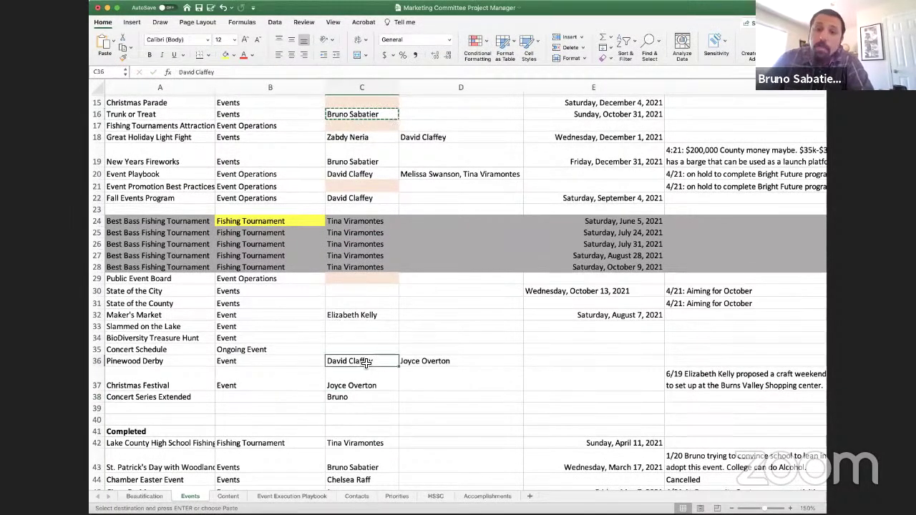
left_click(367, 398)
key("cmd+v")
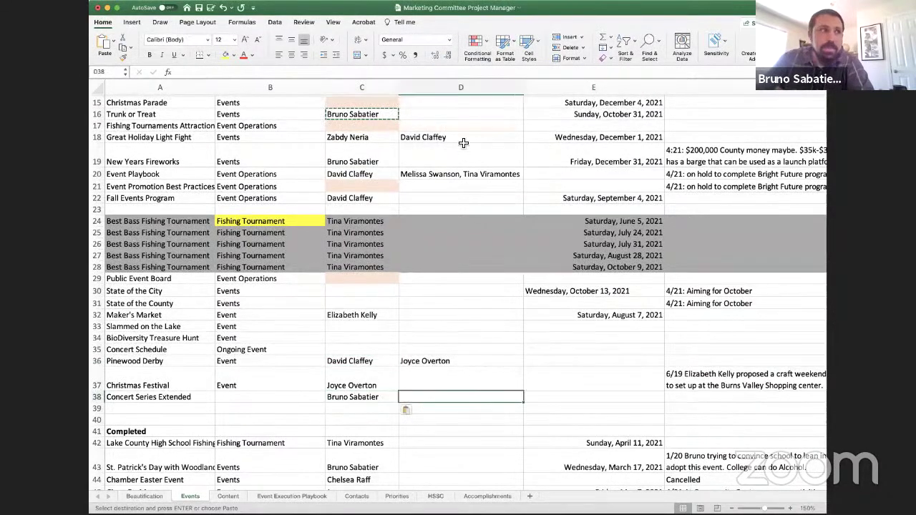
left_click(701, 403)
Add a 6/19 note in F38 that Midnight Sun Massive is an affordable reggae group
type("6")
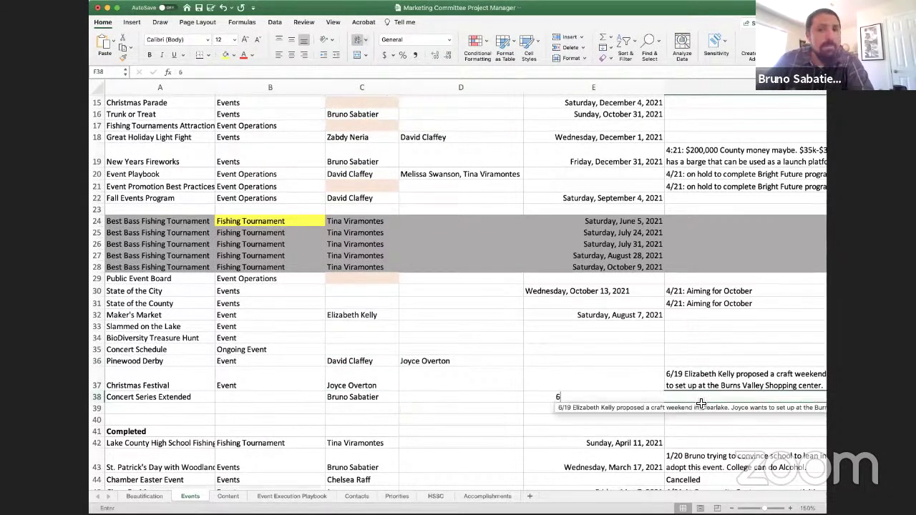
type("/19 Midnigh")
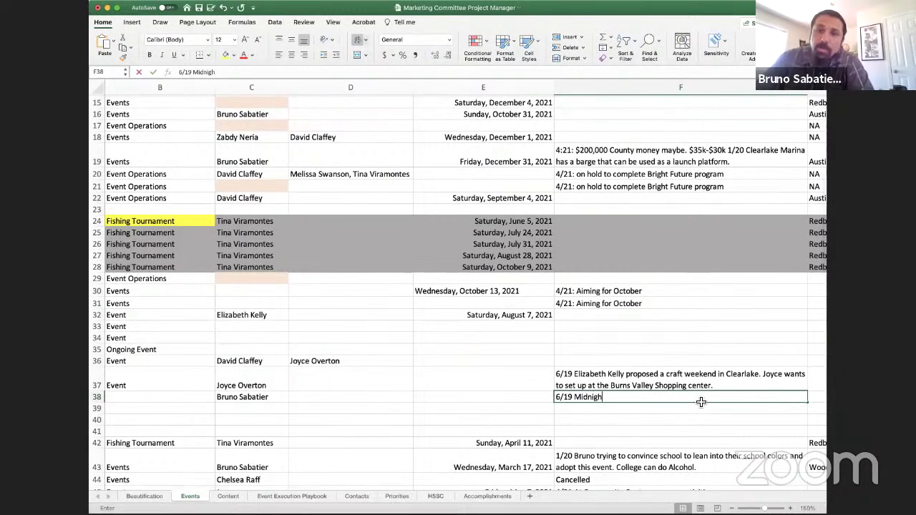
type("t Sun Massive")
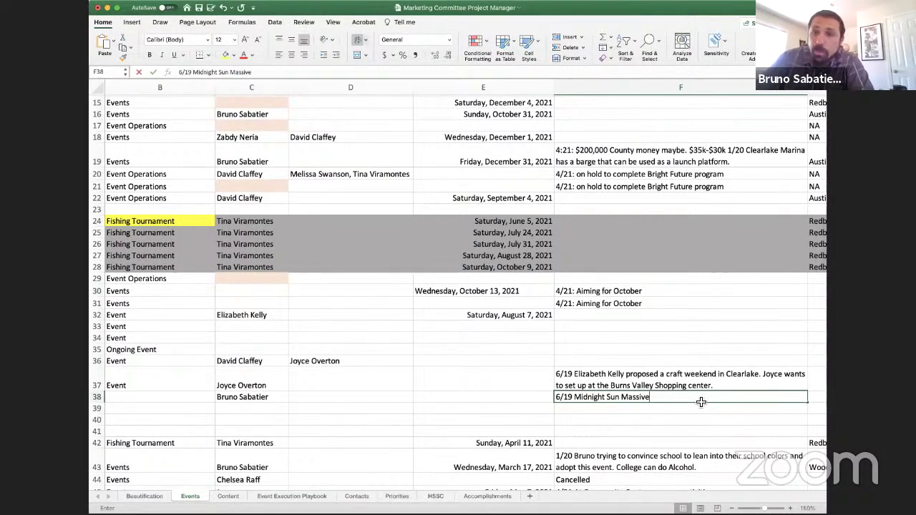
type(" i")
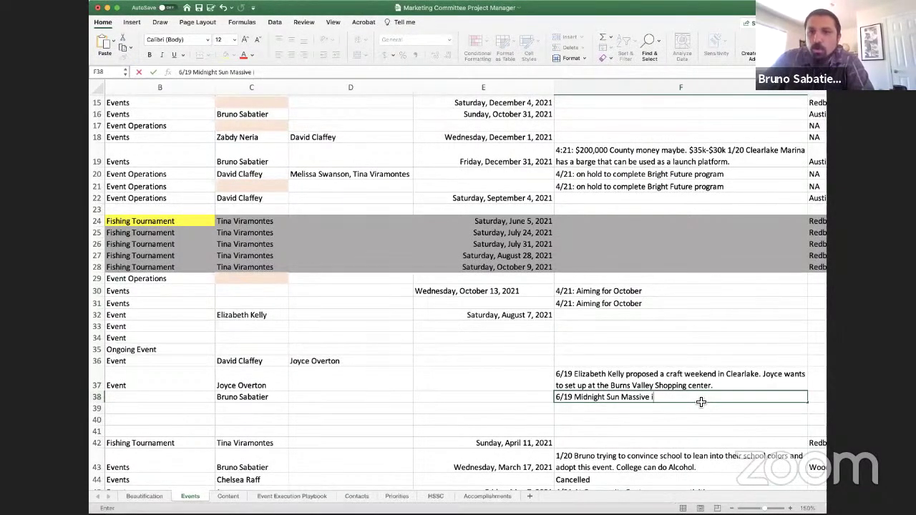
type("s a ")
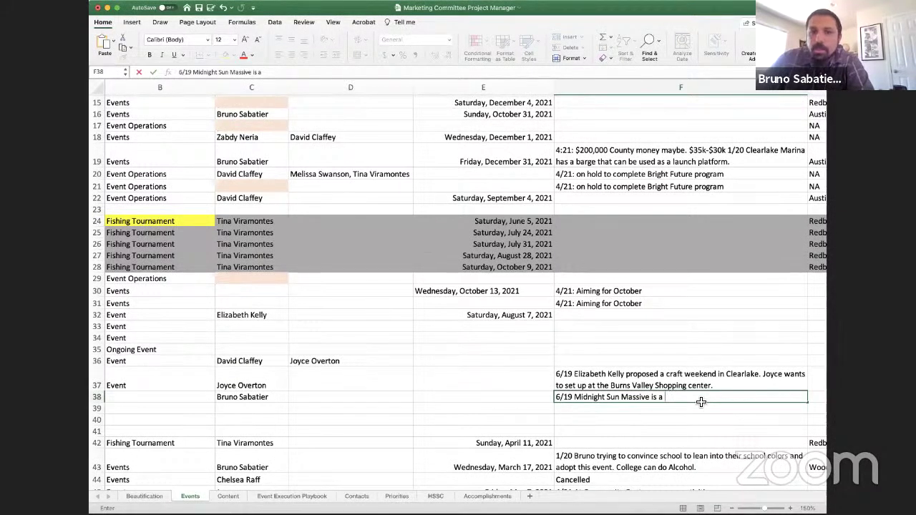
type("affordable reg")
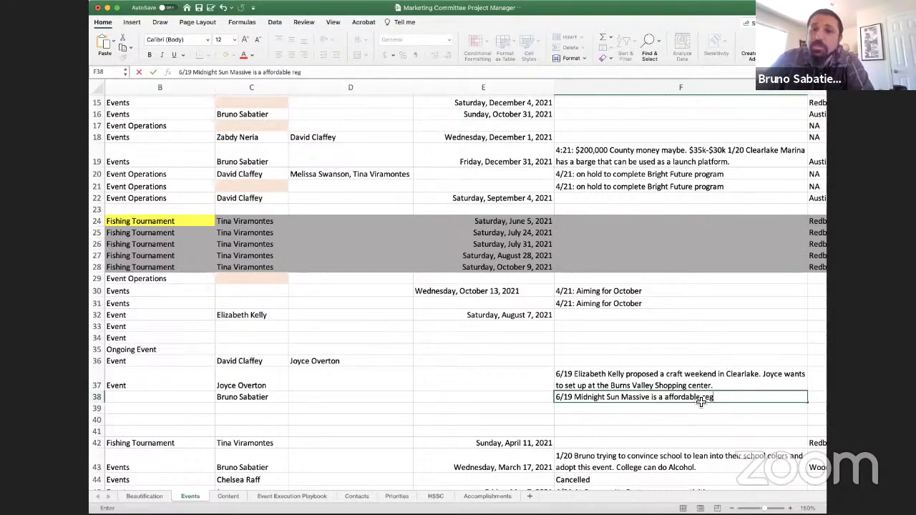
type("gie group")
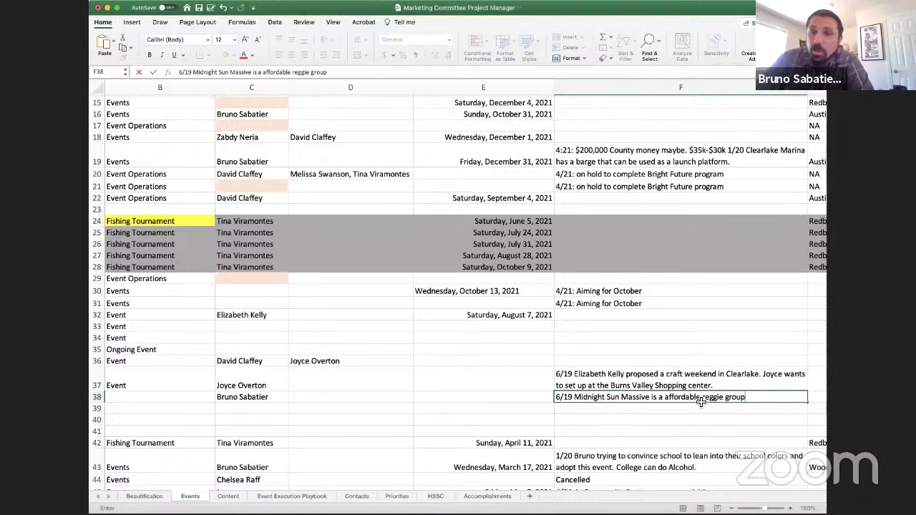
type(". ")
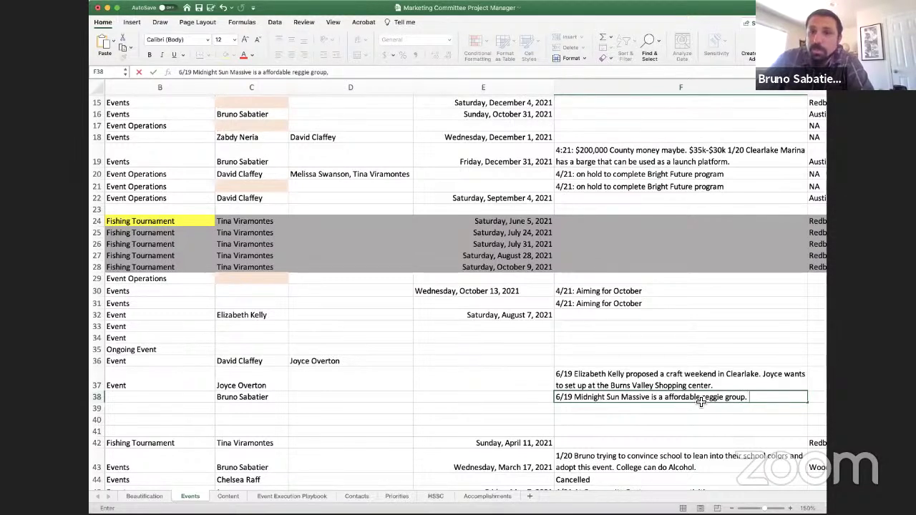
type("Tina is wo")
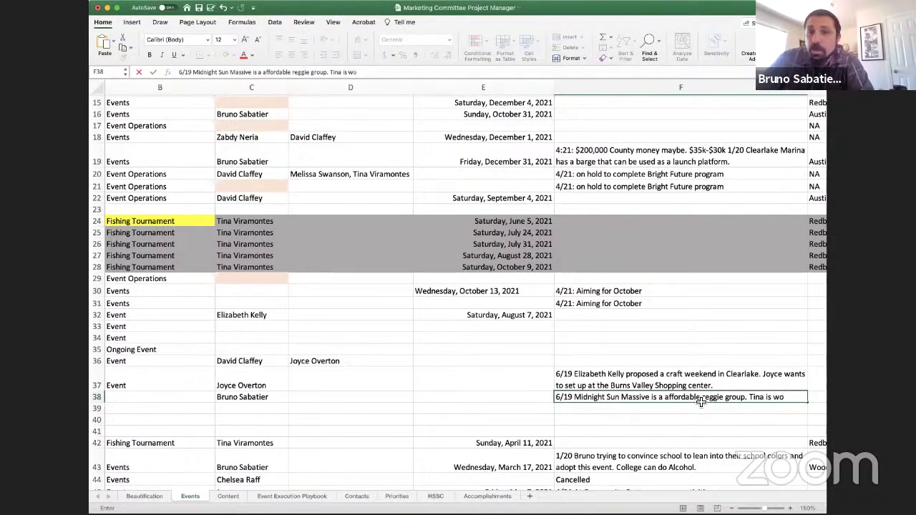
type("rkign on local bands")
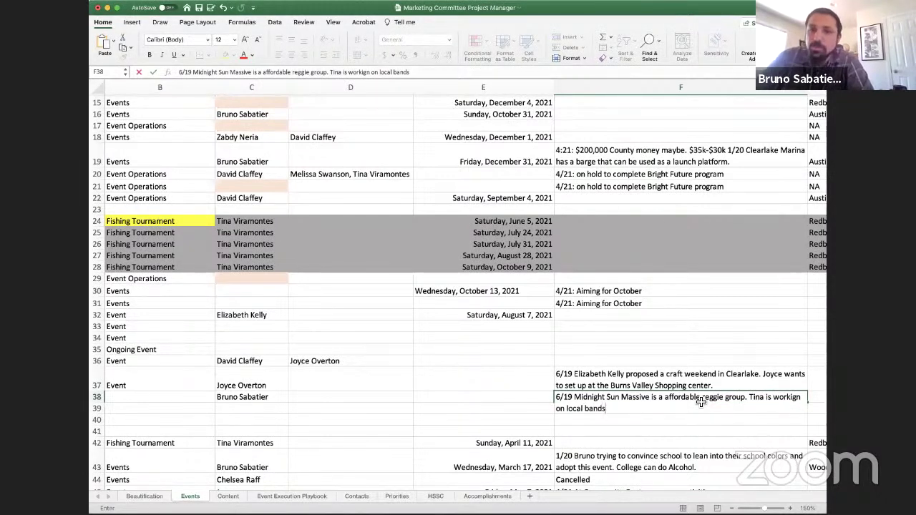
key("Return")
key("Left")
key("Left")
key("Left")
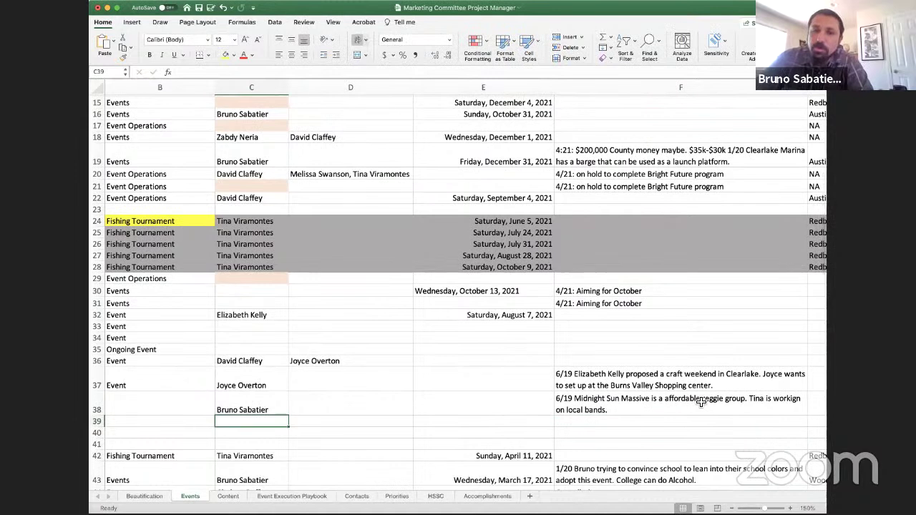
key("Up")
Fill in the second owner's full name in D38
key("Right")
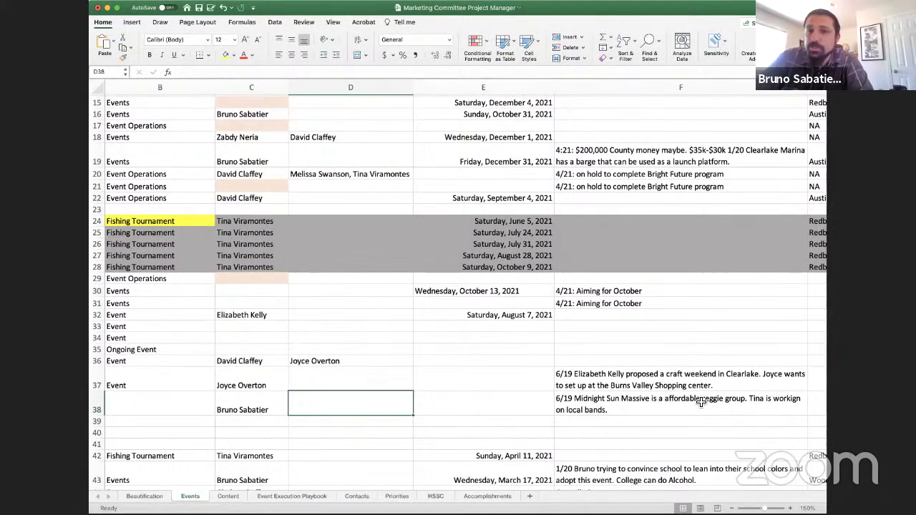
type("Bruno")
key("BackSpace")
key("BackSpace")
key("BackSpace")
key("BackSpace")
key("BackSpace")
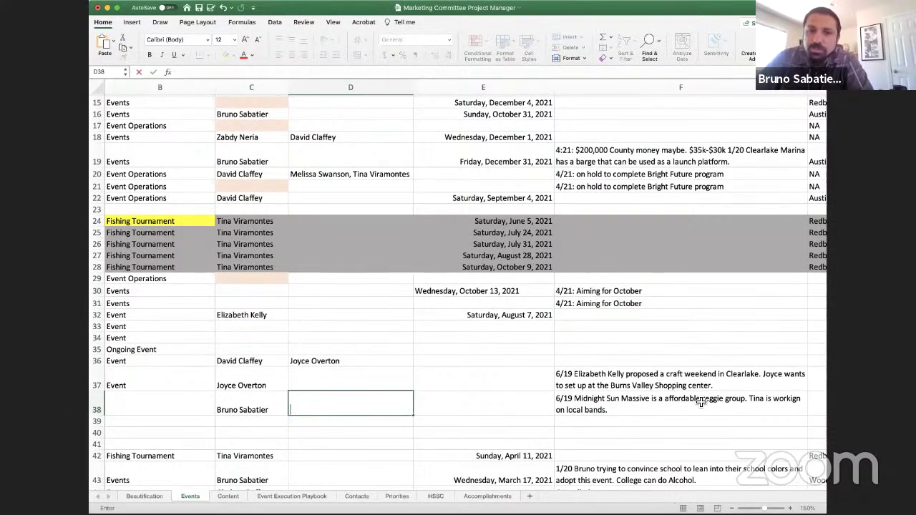
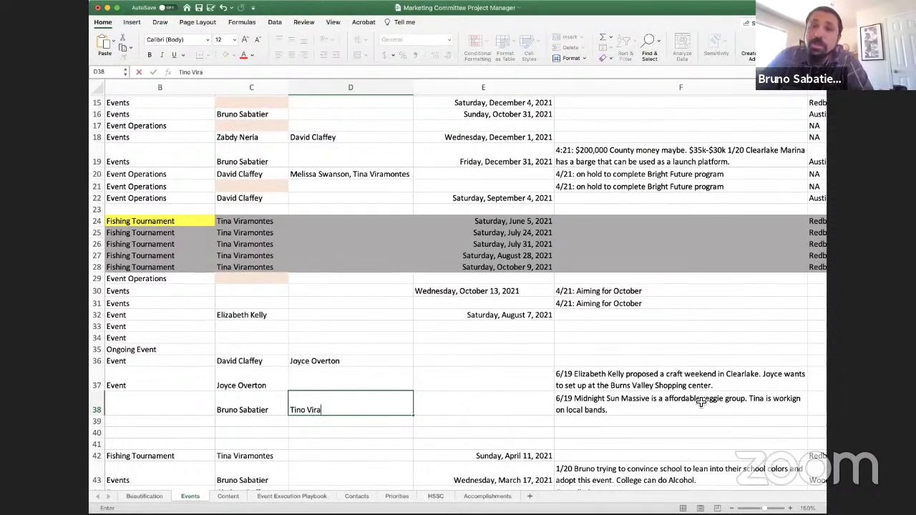
key("Return")
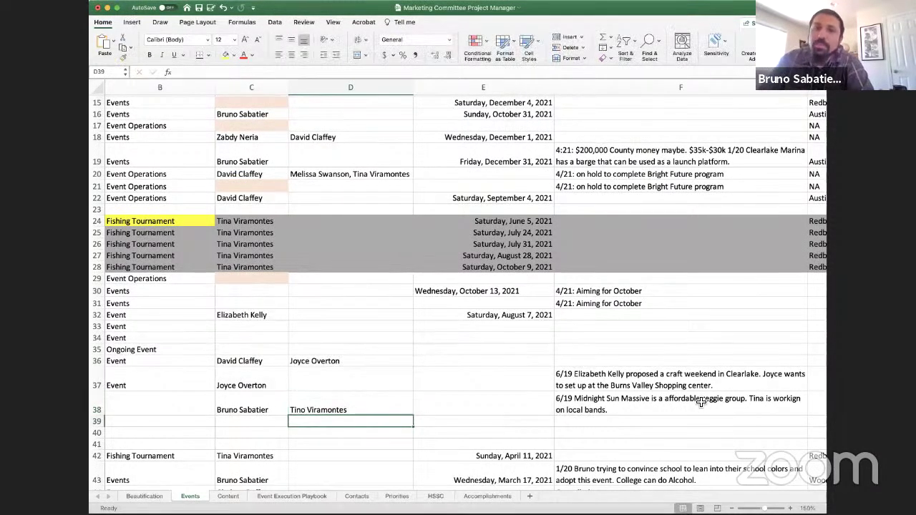
left_click(701, 402)
key("Left")
key("Left")
key("Left")
key("Left")
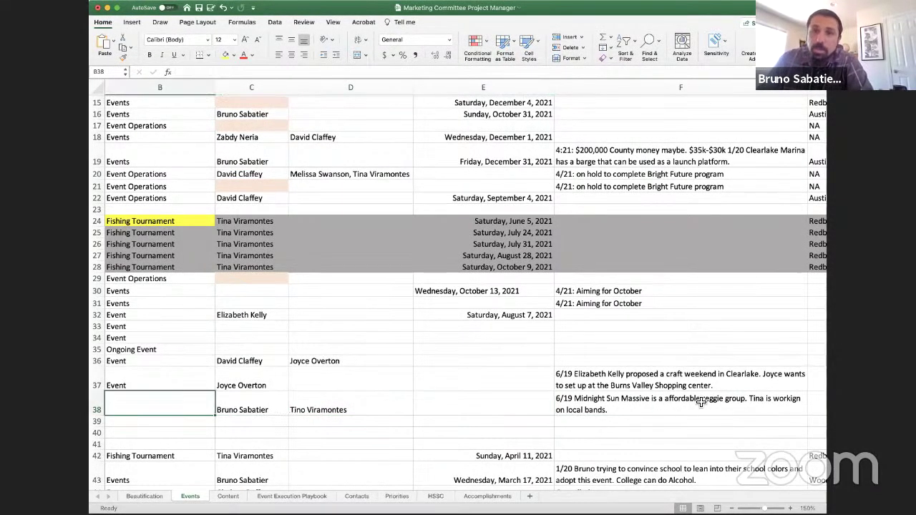
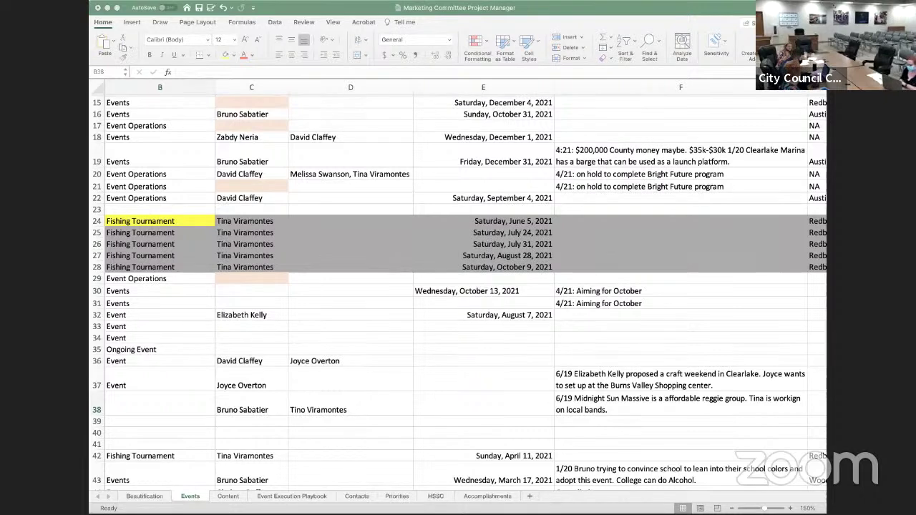
Enter 'Event' as the type in B38 for the Concert Series Extended row
left_click(760, 332)
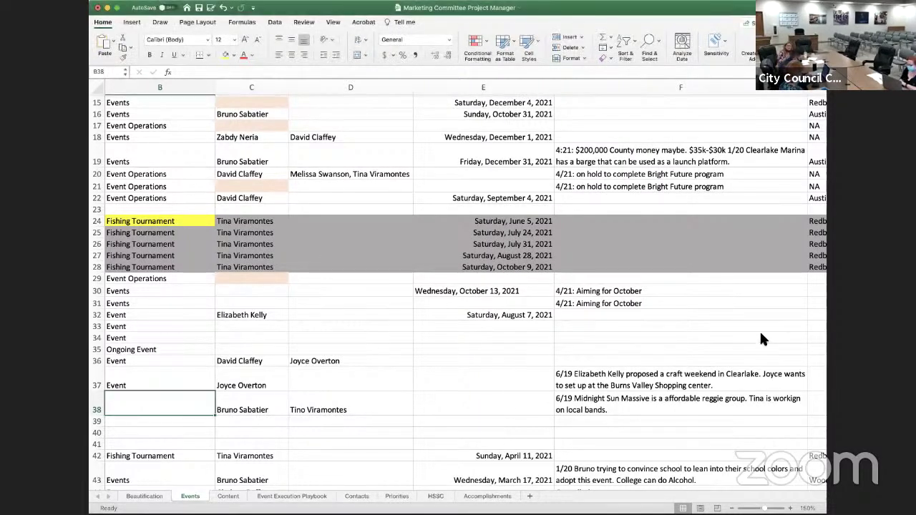
key("Down")
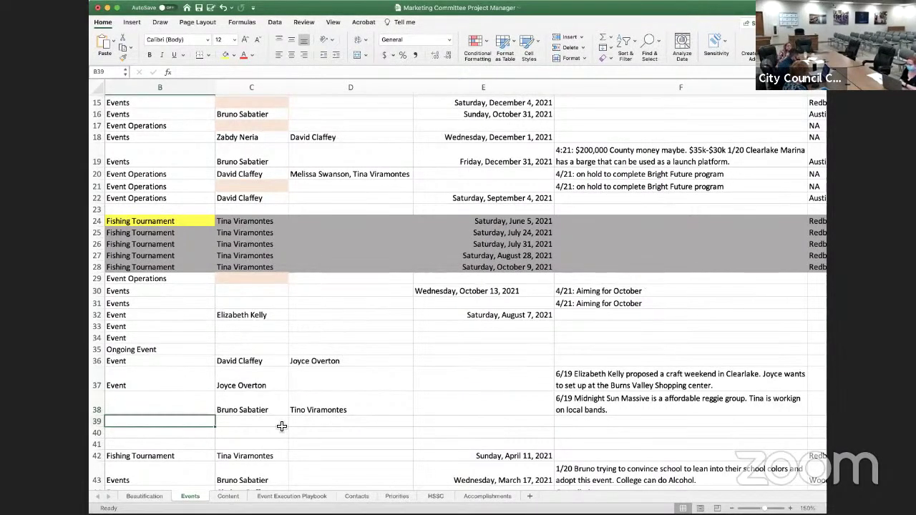
key("Left")
key("Up")
key("Right")
type("Event")
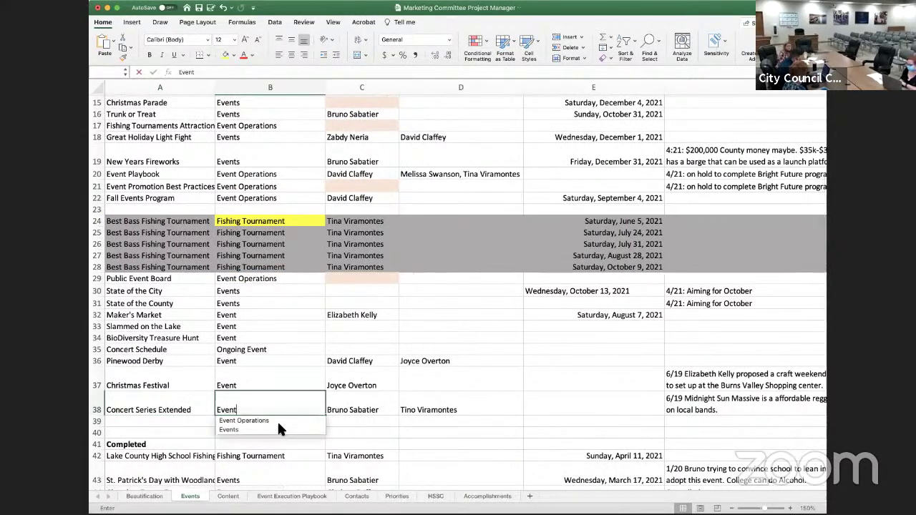
key("Tab")
key("Right")
key("Right")
key("Right")
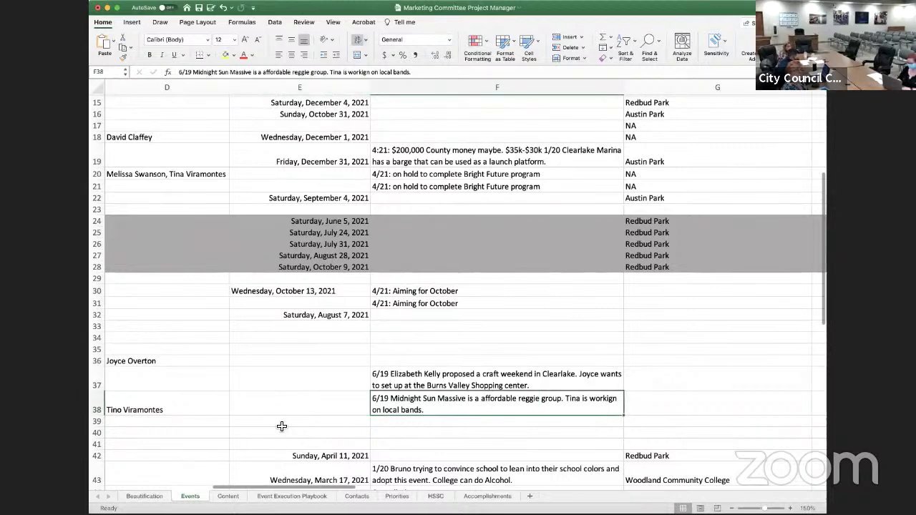
Add 'Tina and Bruno to discuss extending beyond our 3 scheduled concerts.' to the 6/19 note in F38
left_click(191, 72)
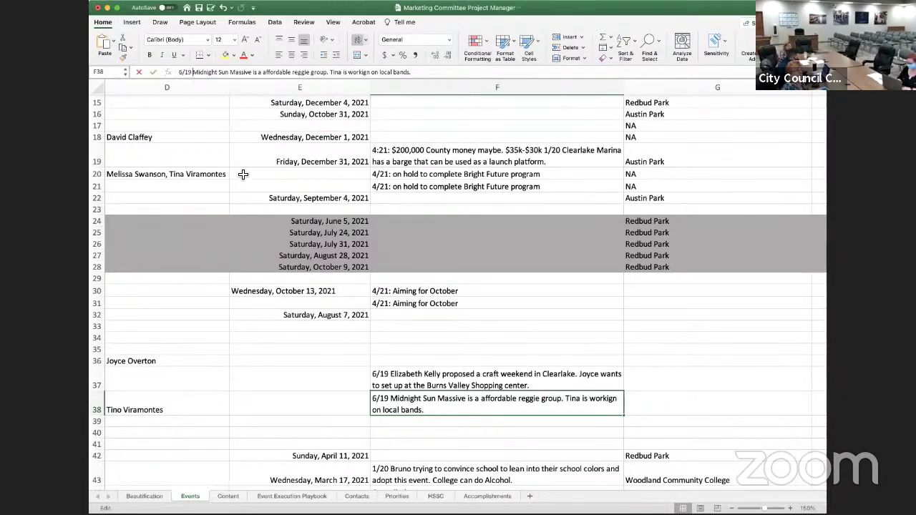
type("Tina and Bruno ")
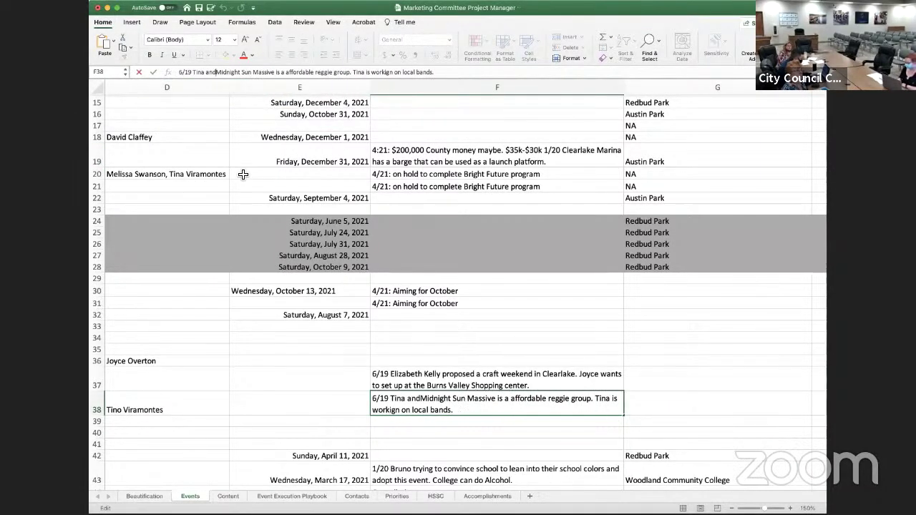
type("to disc")
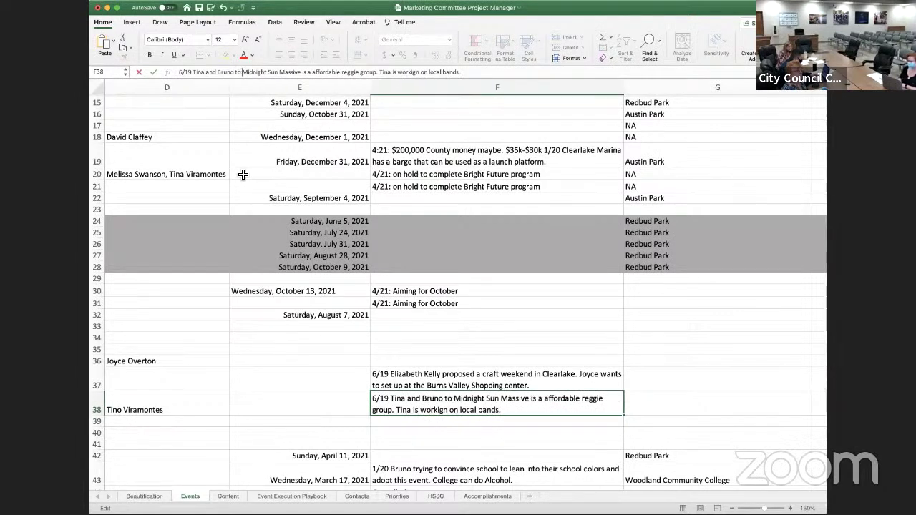
type("uss exten")
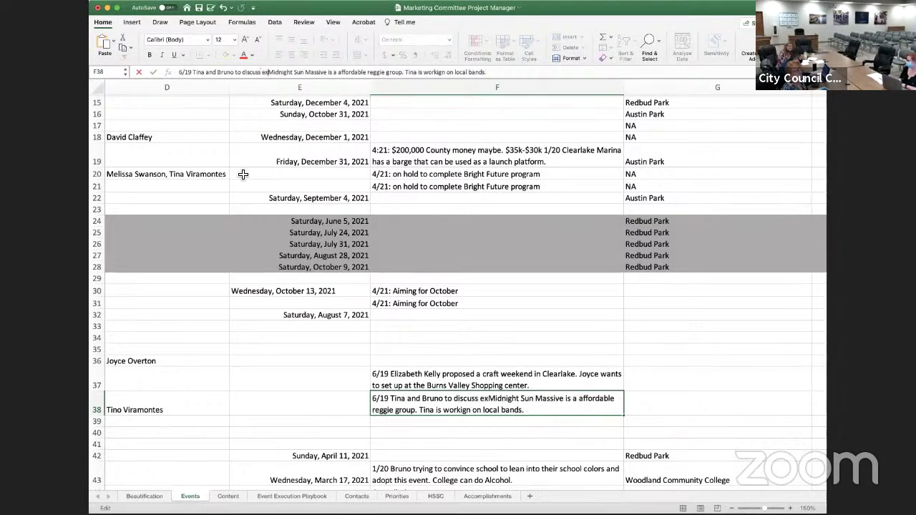
type("ding be")
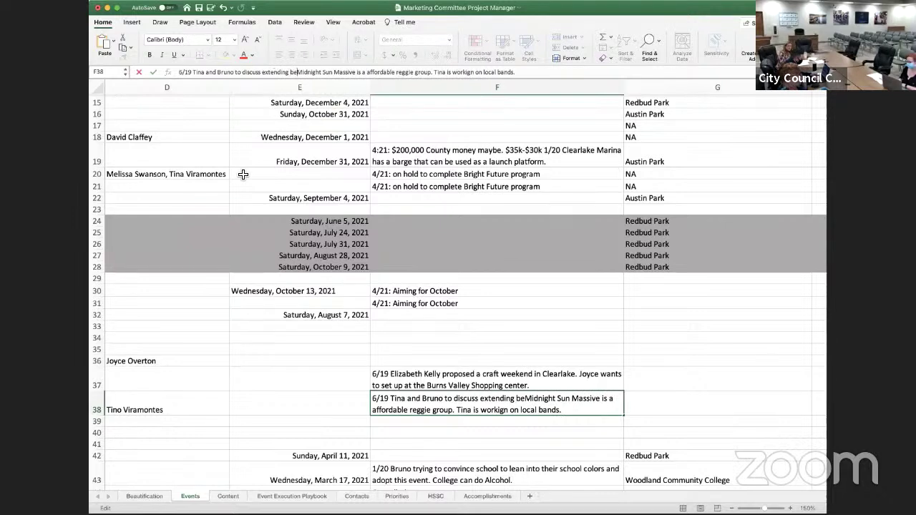
type("yon")
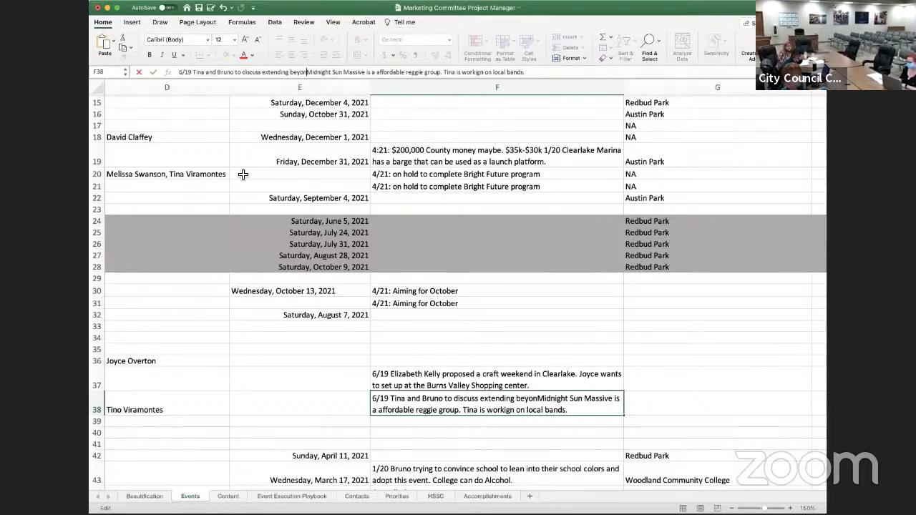
type("d ")
type("our 3 conce")
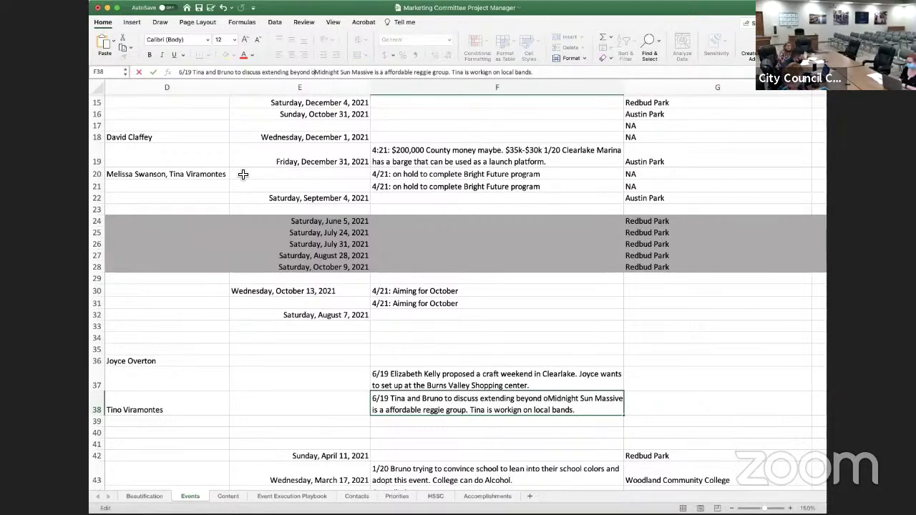
key("BackSpace")
key("BackSpace")
key("BackSpace")
key("BackSpace")
key("BackSpace")
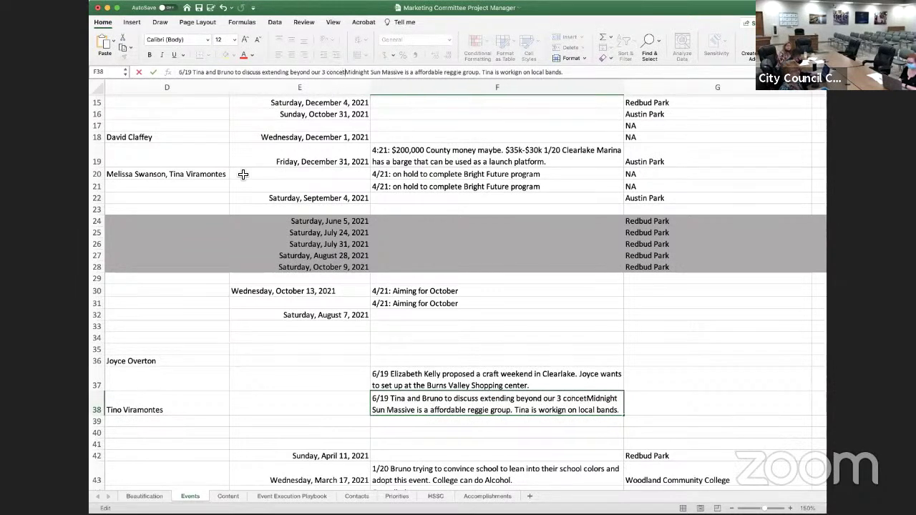
type("schedu")
type("led concerts")
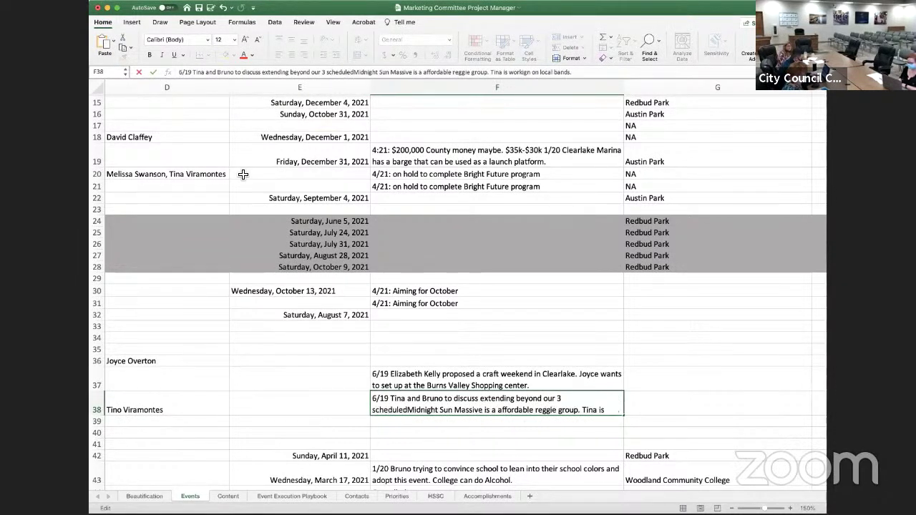
type(".")
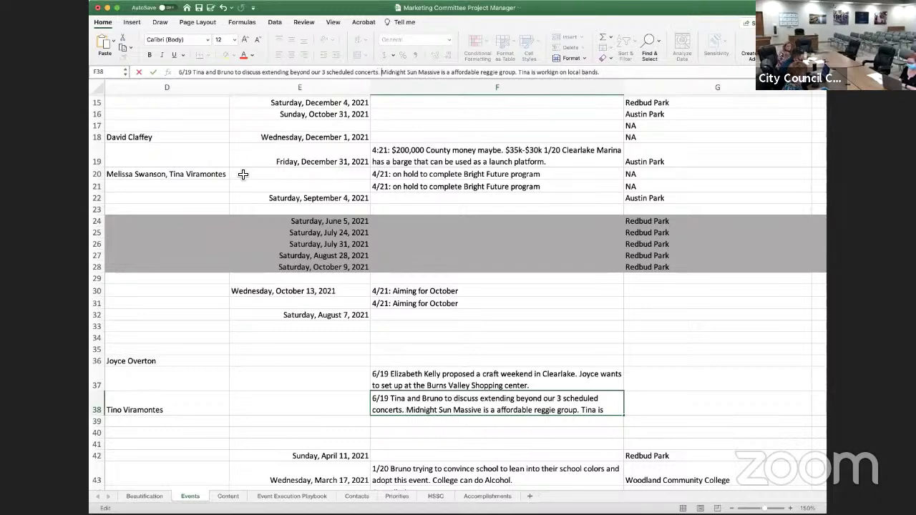
key("Return")
key("Left")
key("Left")
key("Left")
key("Left")
key("Left")
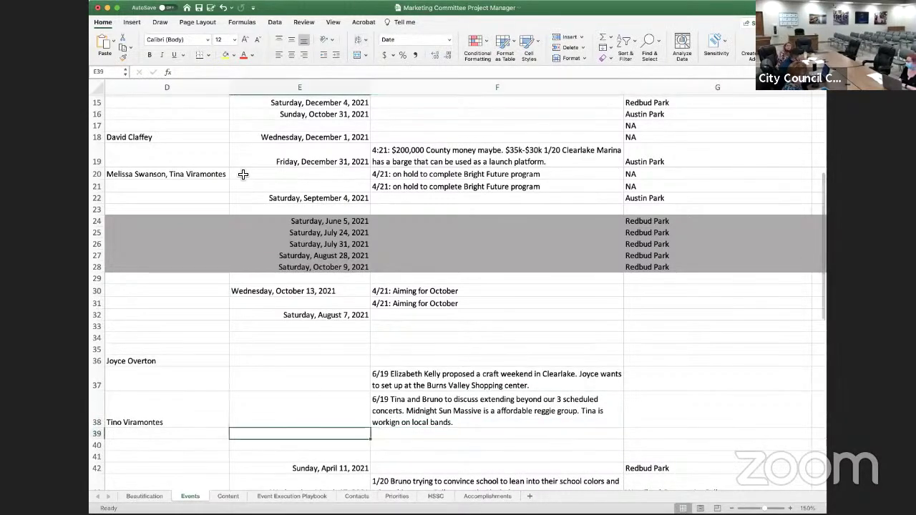
key("Up")
Insert a blank row above Concert Series Extended, moving it to row 39
key("Right")
key("Right")
key("Right")
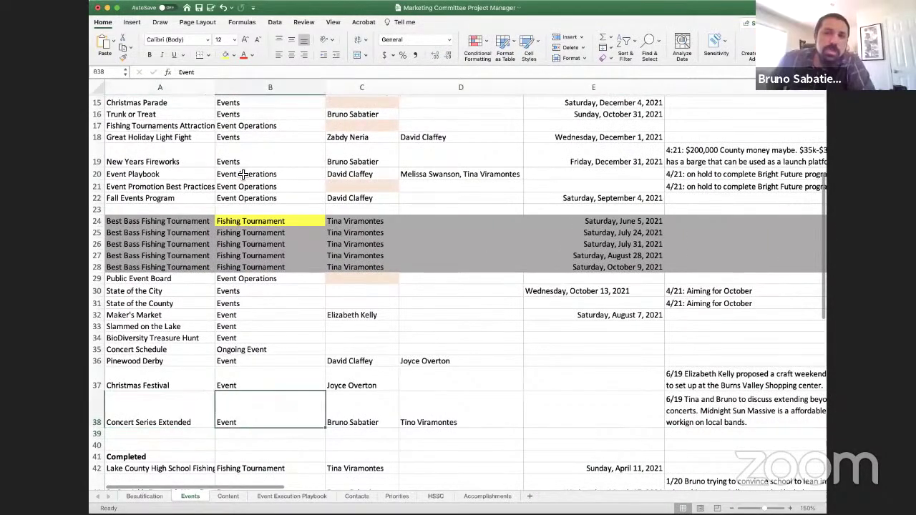
key("Right")
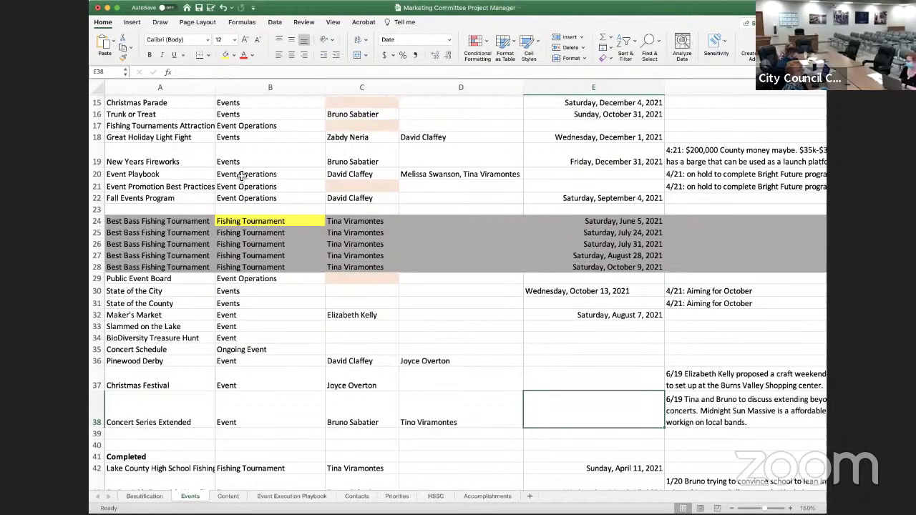
right_click(97, 414)
left_click(127, 387)
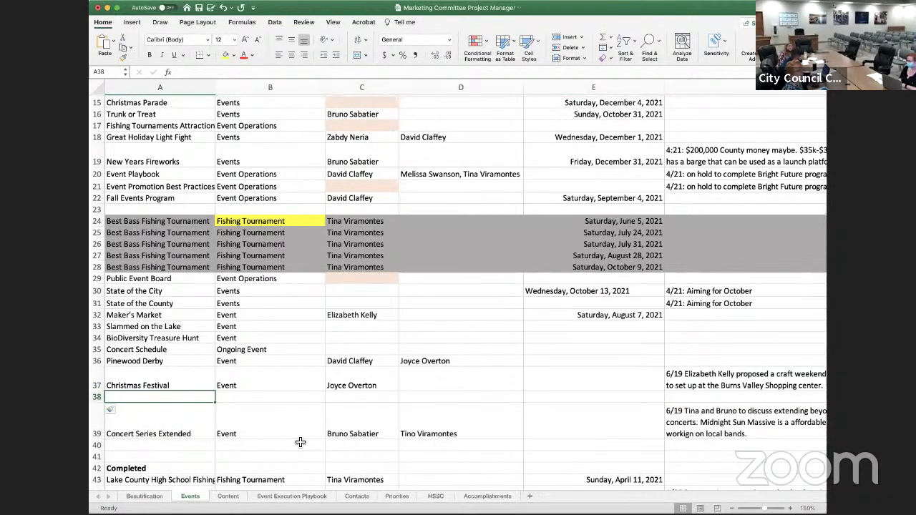
Discard the half-typed 'Conc' entry so A38 stays blank
type("Concert")
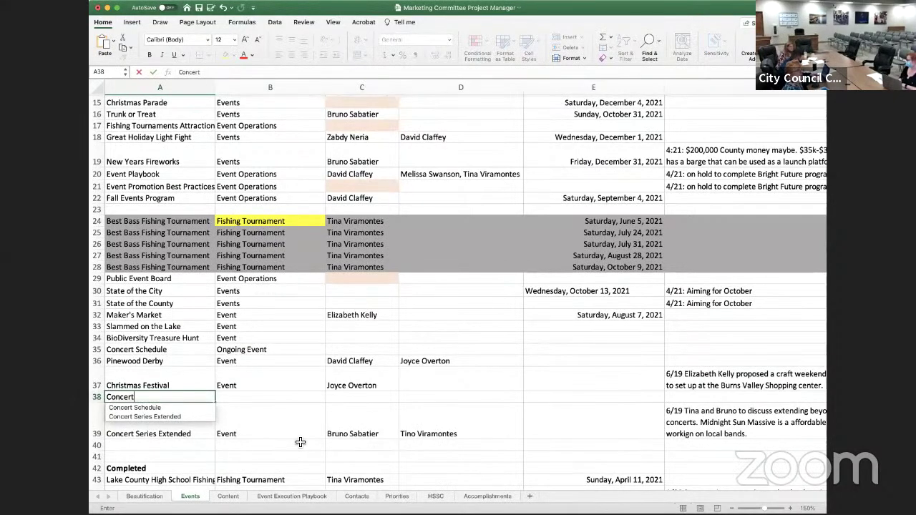
key("BackSpace")
key("BackSpace")
key("BackSpace")
key("BackSpace")
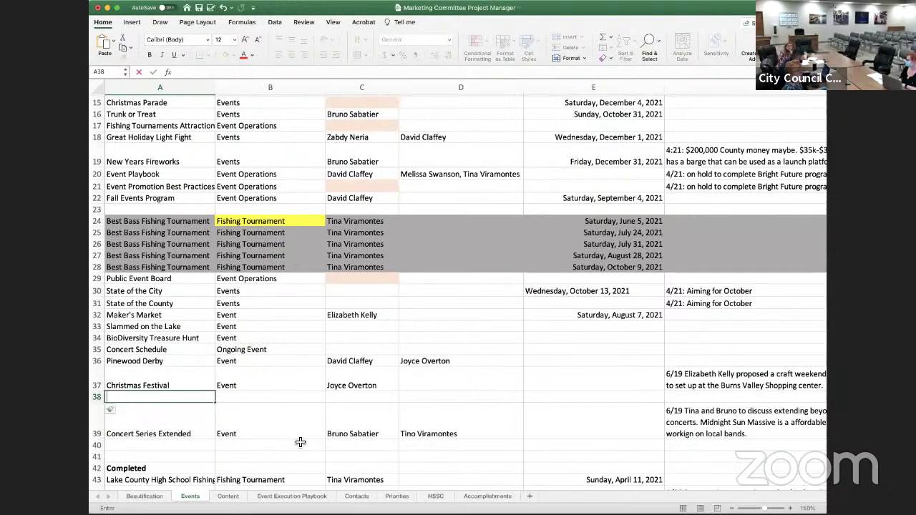
left_click(581, 351)
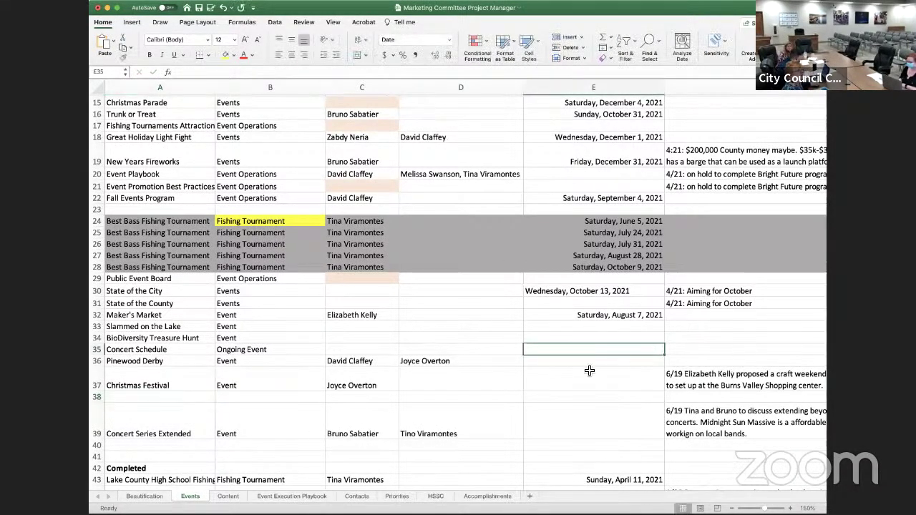
Start the Concert Schedule note in F35 with '6/19: 7/4' and '8/7'
key("Right")
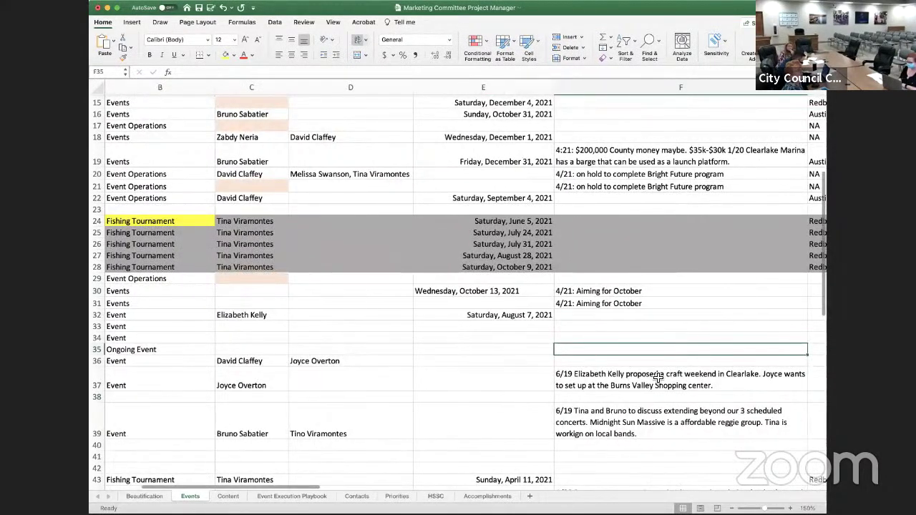
type("6/19:")
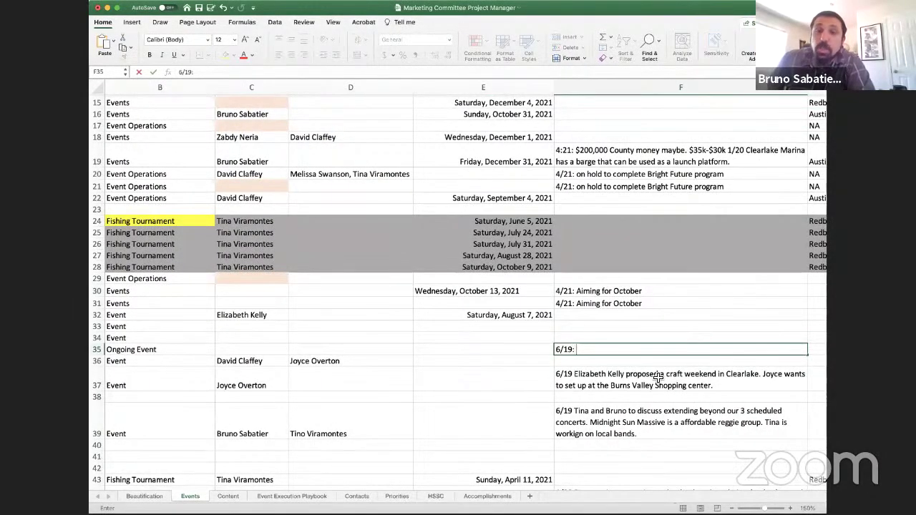
type(" 7/4,")
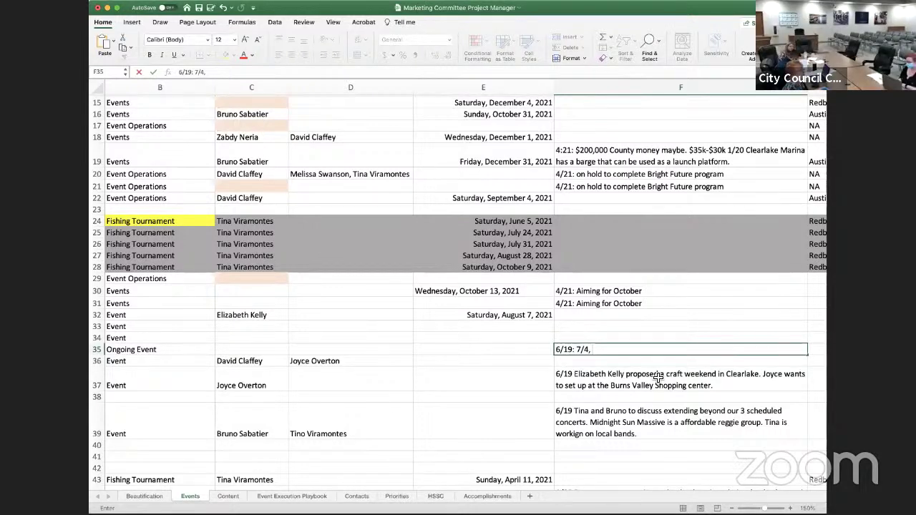
type("8/")
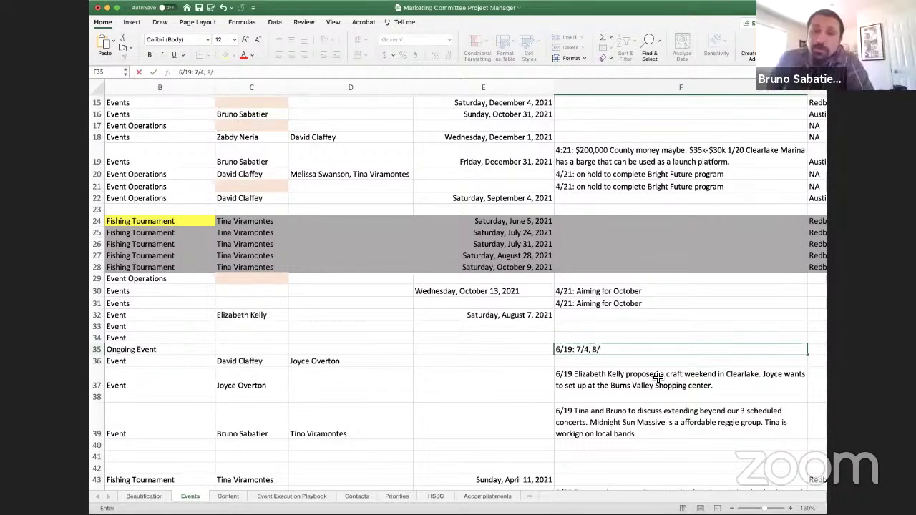
type("7,")
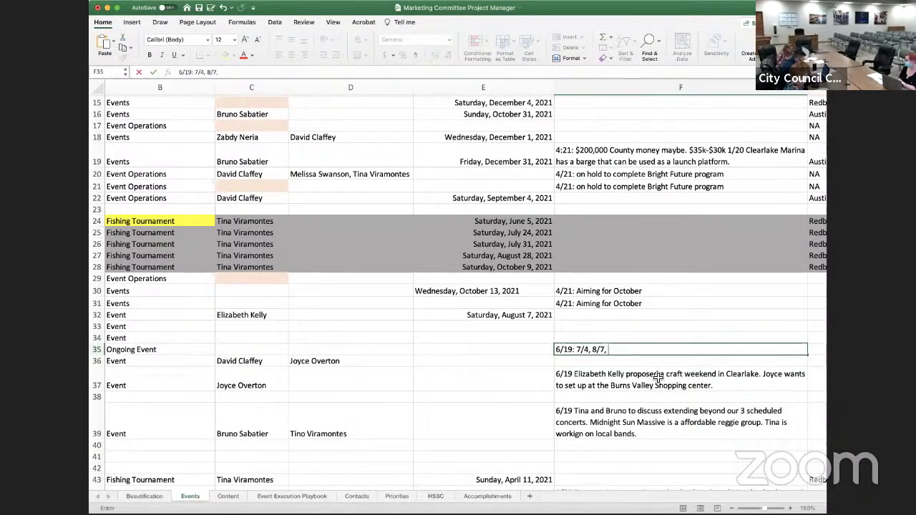
Complete the F35 note with '9/11, all Start at 6pm' and return to the Concert Schedule row
type("9/11, ")
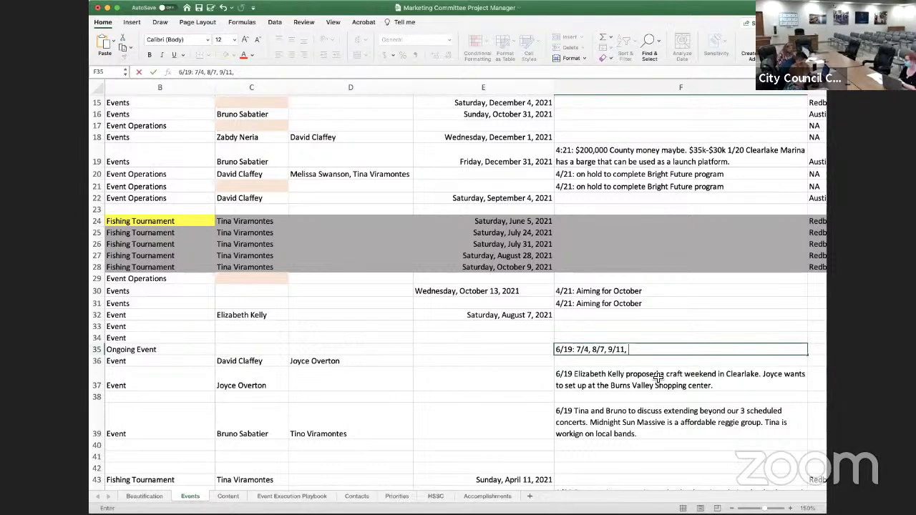
type("all Start at 6pm")
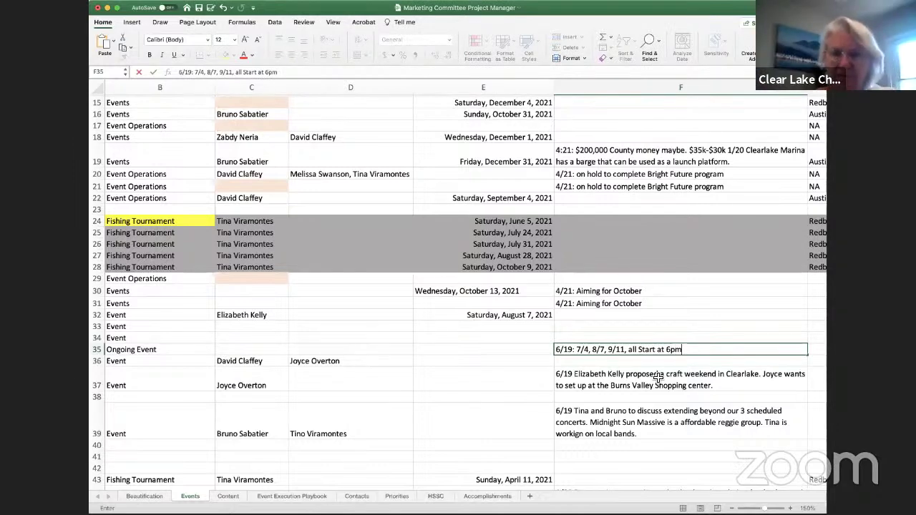
key("Left")
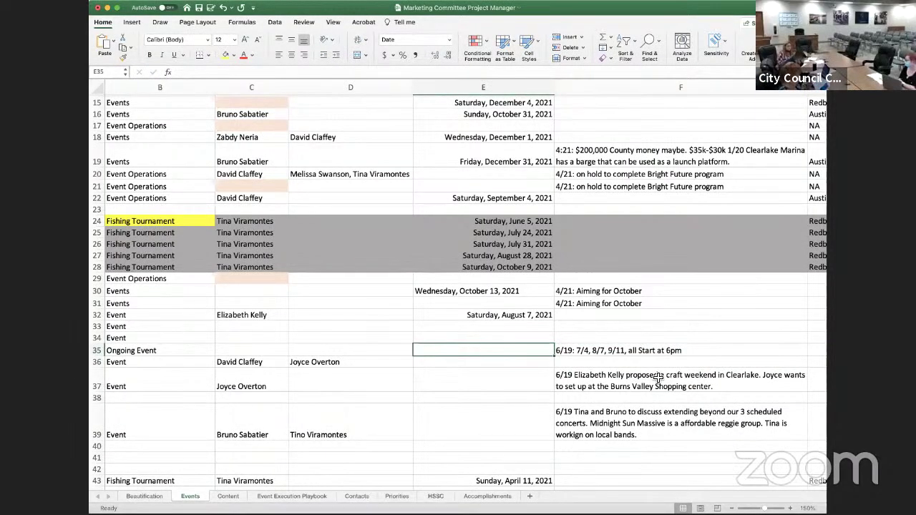
key("Down")
key("Left")
key("Left")
key("Left")
key("Left")
key("Up")
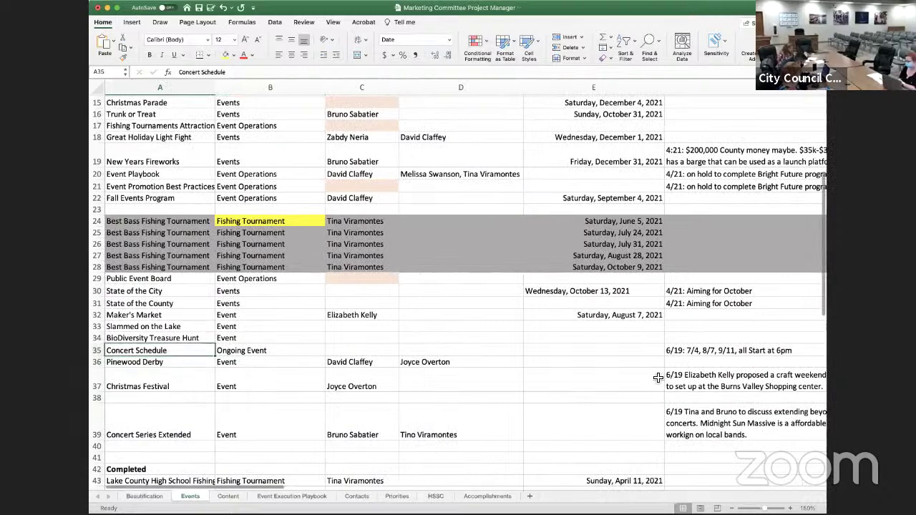
key("Right")
key("Right")
key("Right")
key("Right")
key("Right")
key("Left")
key("Left")
key("Left")
key("Left")
key("Left")
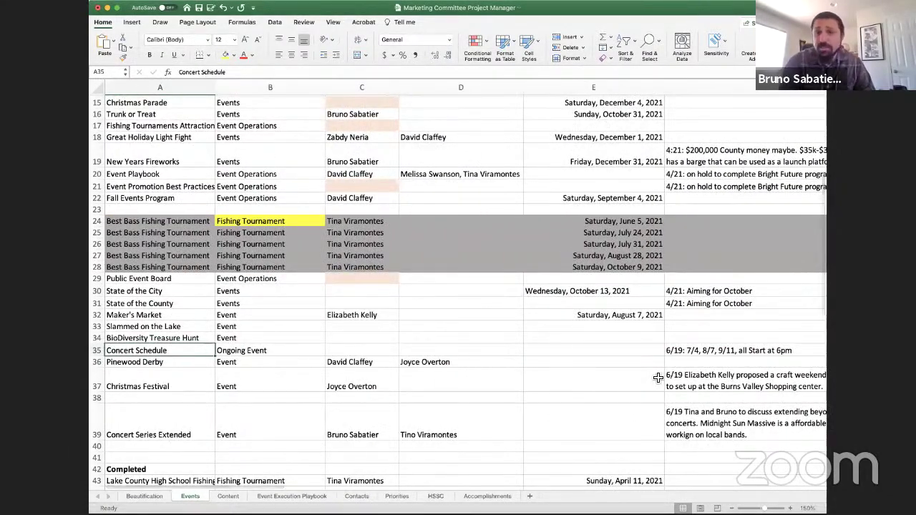
key("Right")
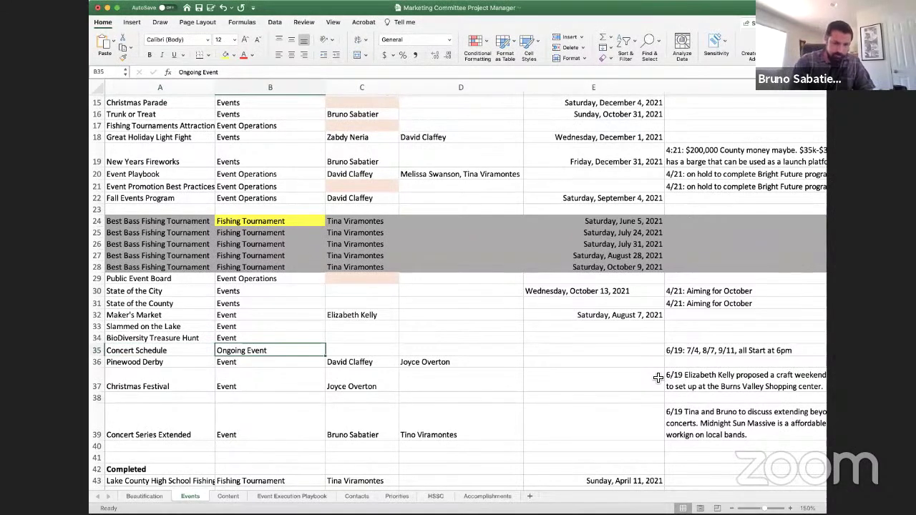
key("Right")
key("Right")
key("Right")
key("Right")
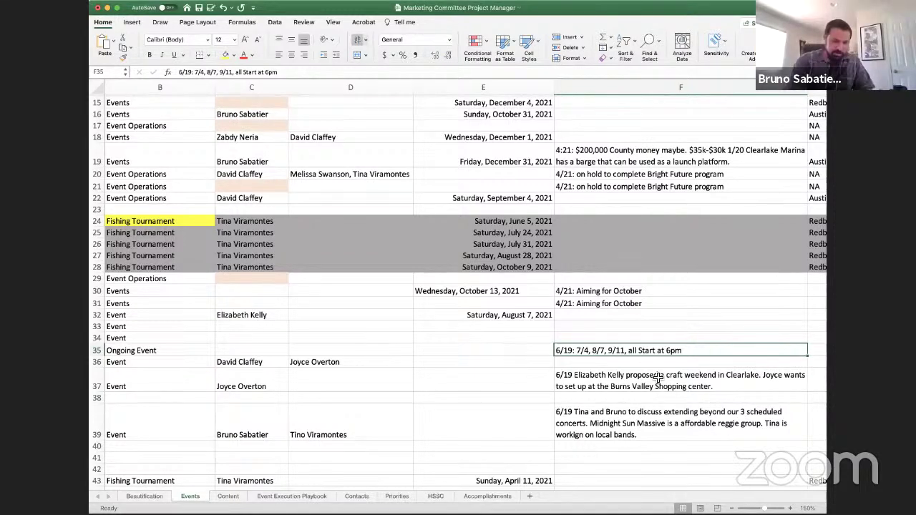
key("Left")
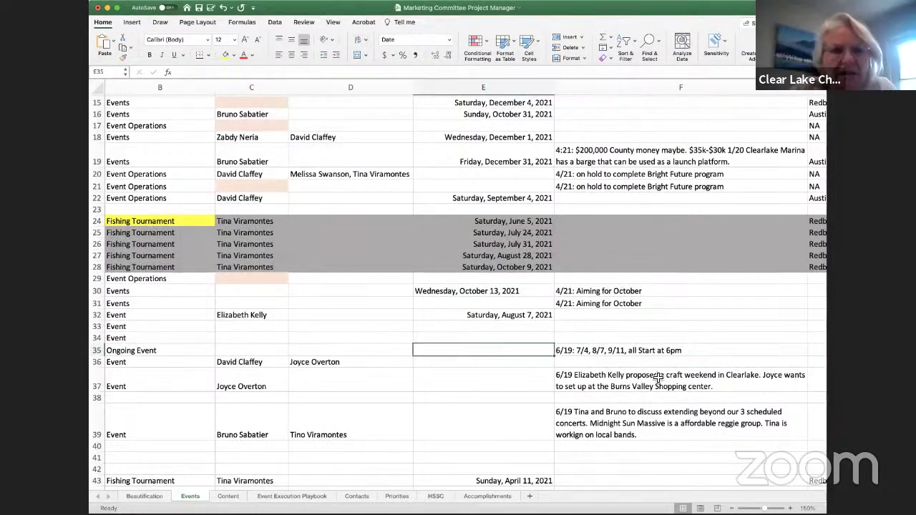
key("Right")
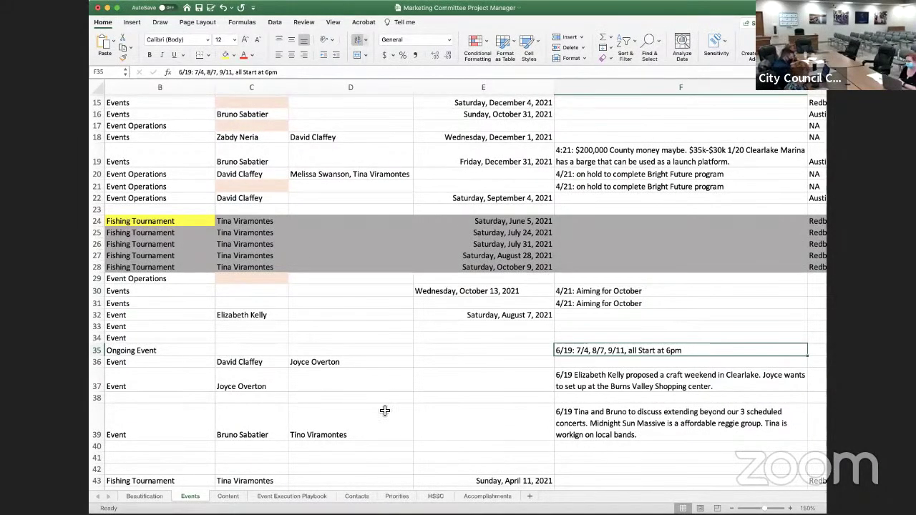
scroll(383, 408, "left", 3)
scroll(383, 408, "down", 1)
scroll(384, 410, "up", 1)
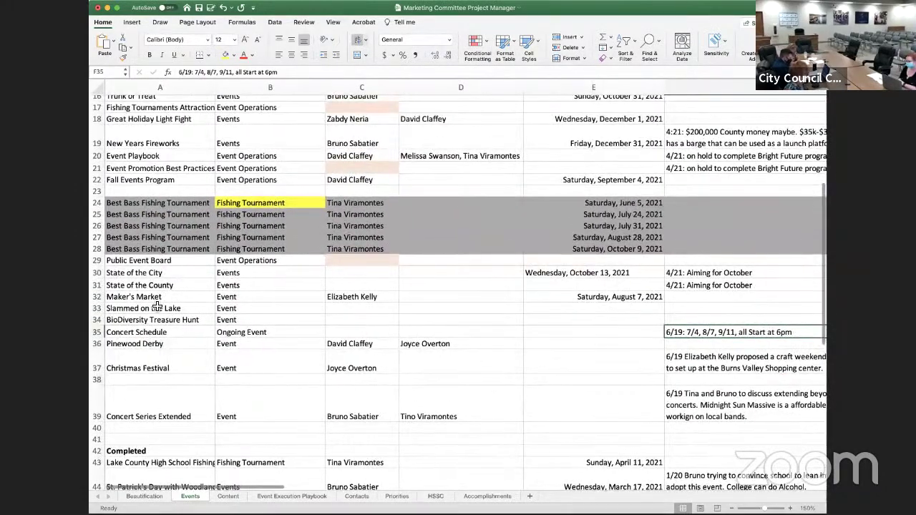
left_click(161, 320)
left_click(158, 310)
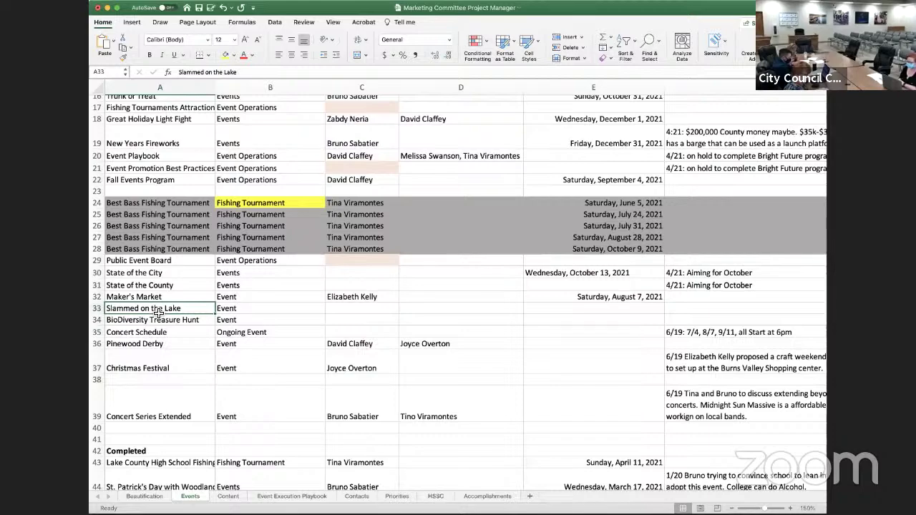
scroll(158, 313, "up", 3)
scroll(159, 313, "down", 5)
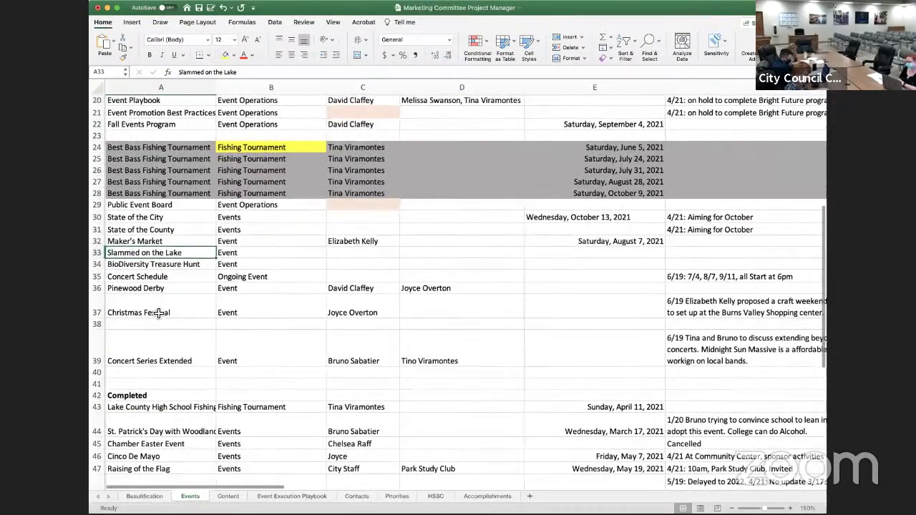
scroll(158, 313, "up", 4)
scroll(159, 313, "up", 3)
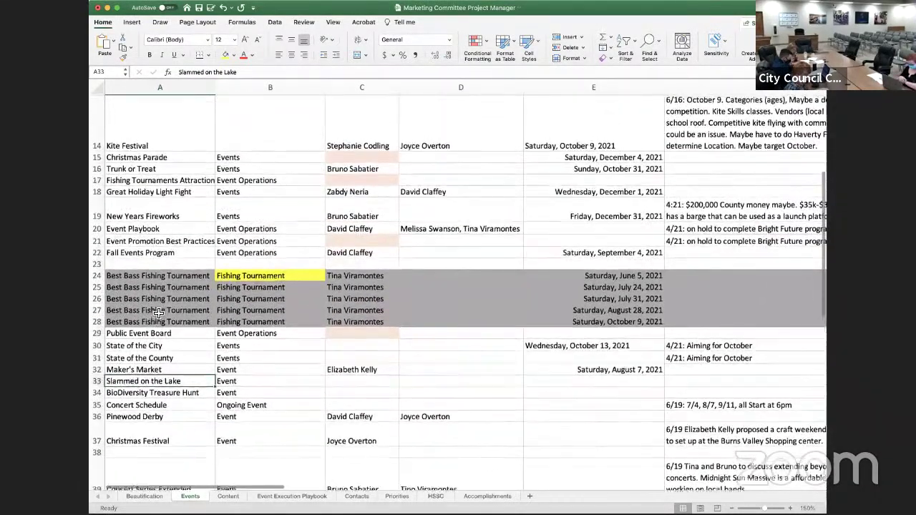